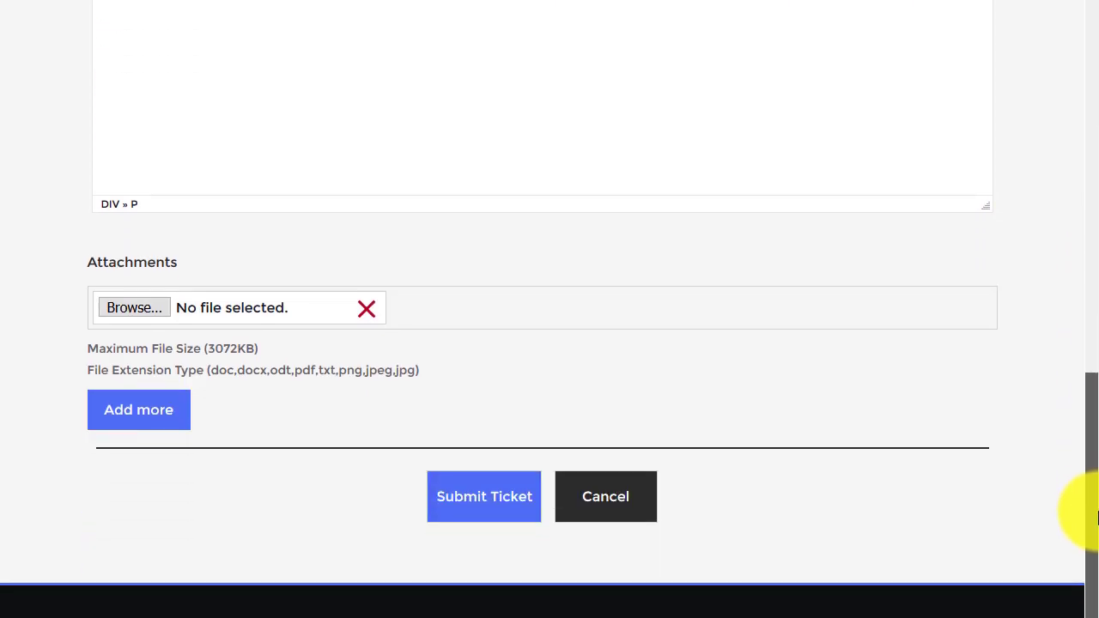
Submit the new support ticket.
click(486, 486)
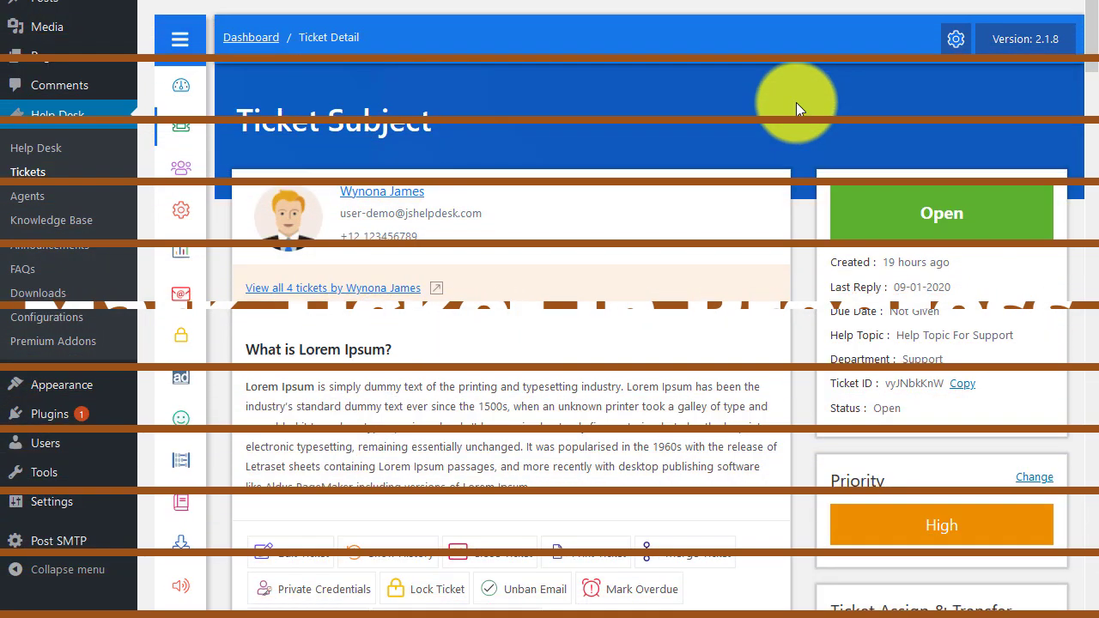
Mark the ticket "Ticket Subject" as in progress and look through the customer's My Tickets list.
drag(1089, 10, 1092, 66)
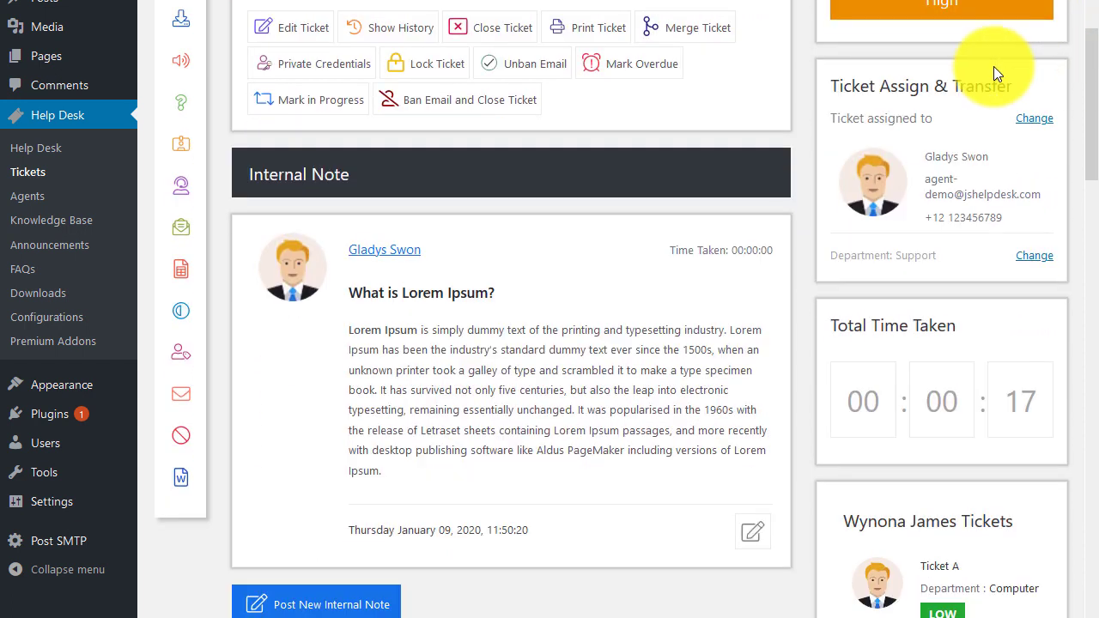
click(296, 109)
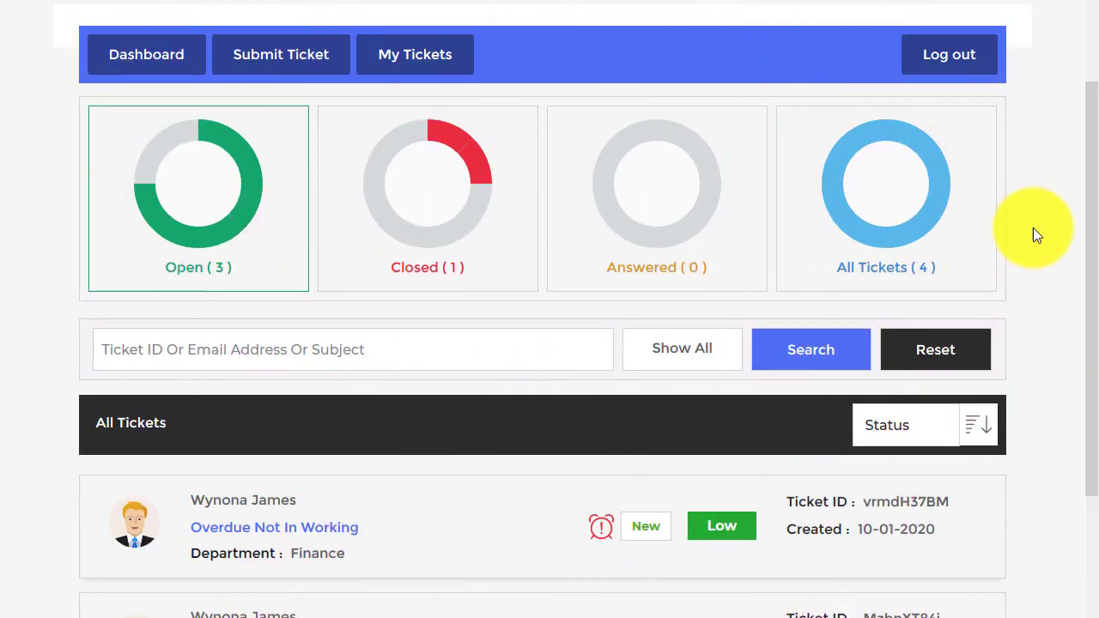
drag(1092, 160, 1095, 310)
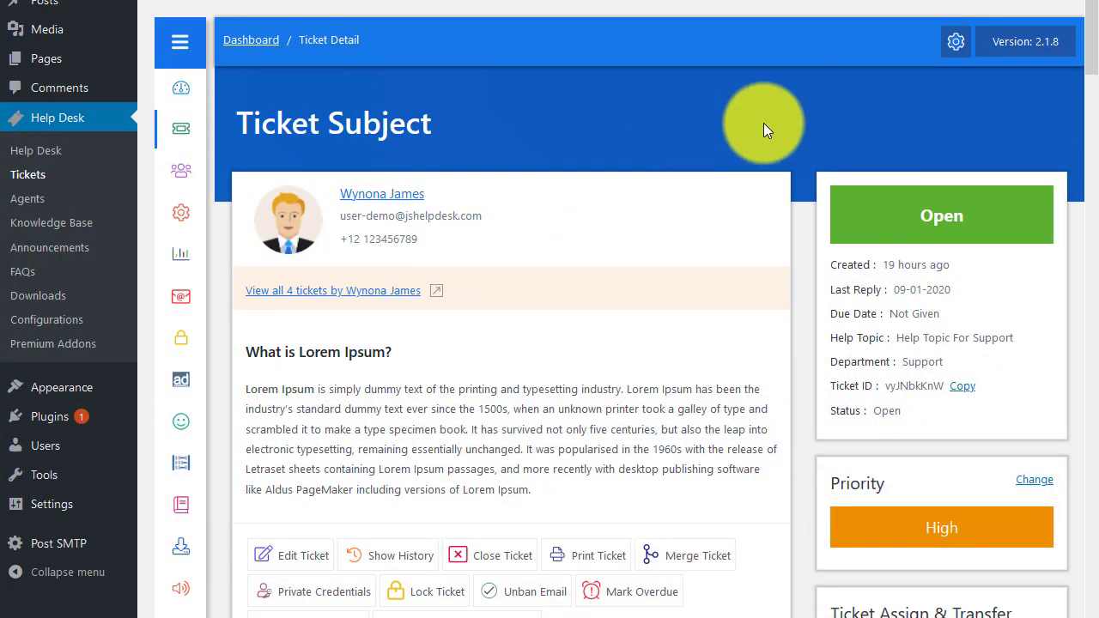
Post an internal note titled "Internal Note Title" with the Lorem Ipsum text on the admin ticket page, with the time tracker running.
drag(1086, 13, 1095, 198)
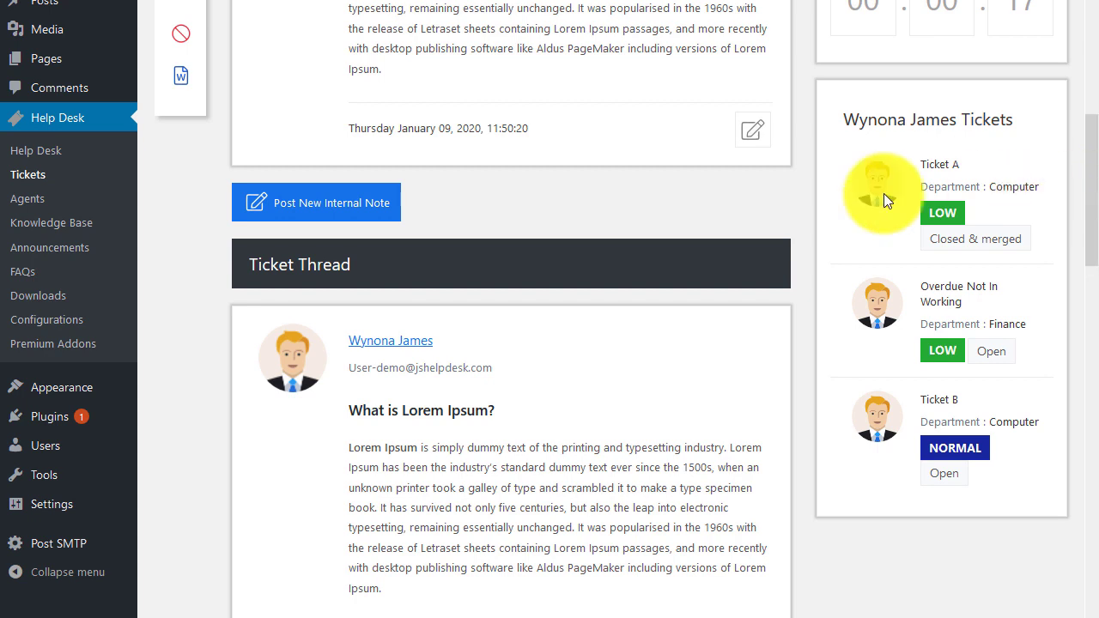
click(312, 203)
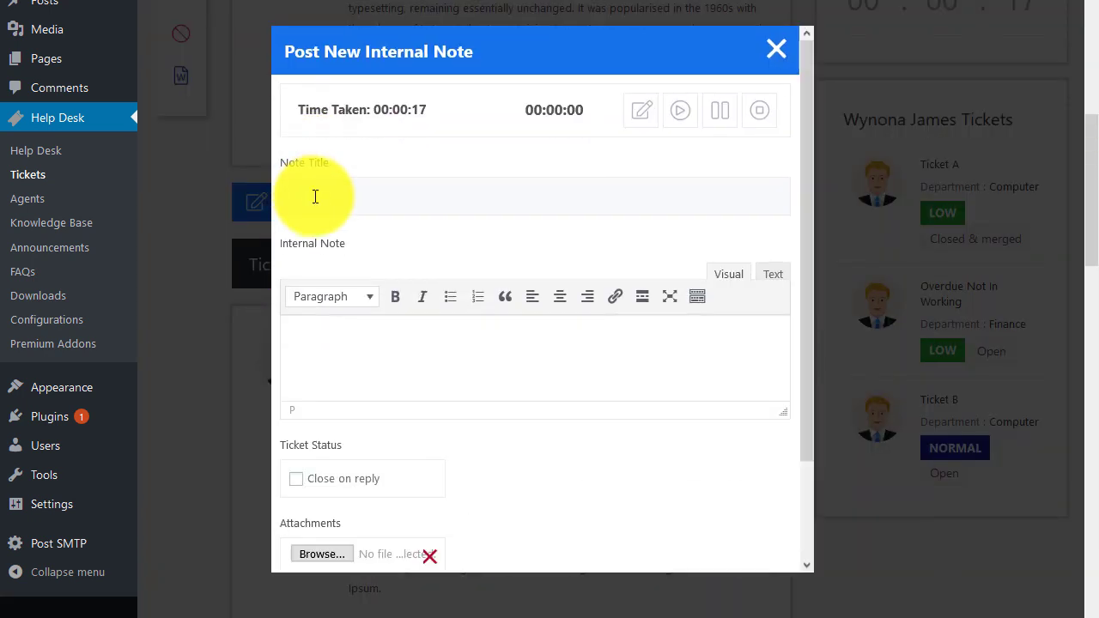
click(681, 112)
click(359, 199)
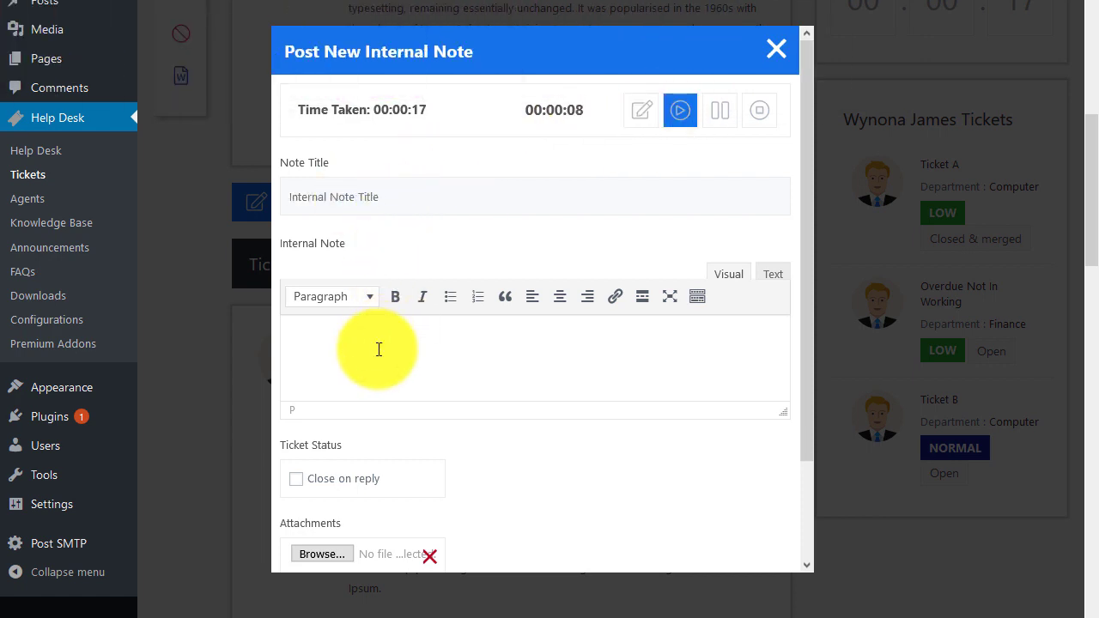
key(ctrl+v)
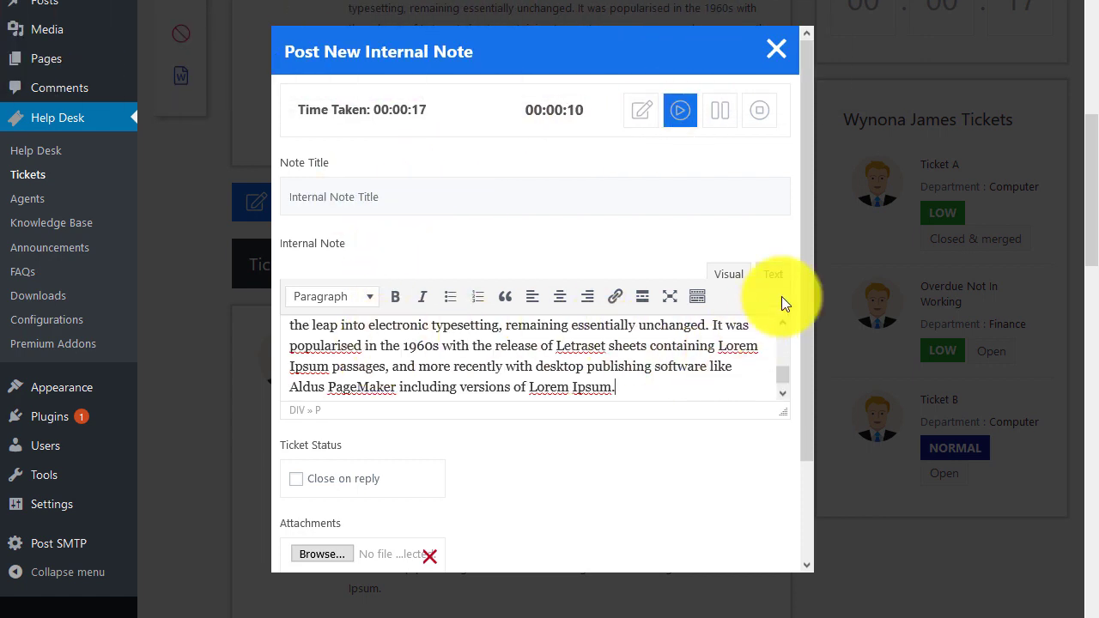
scroll(808, 233, down, 3)
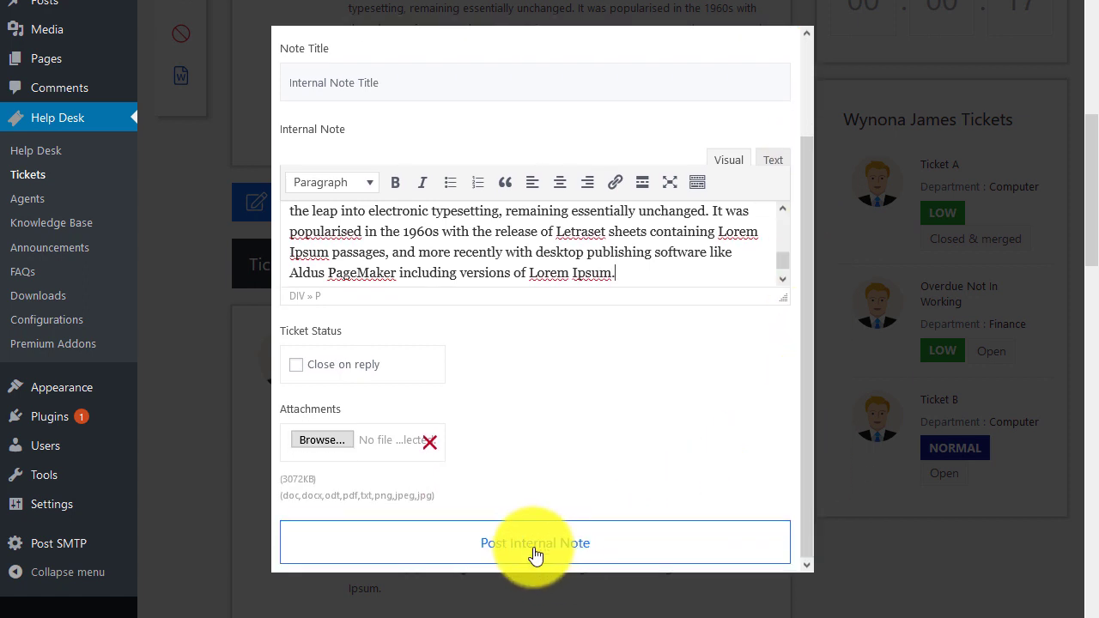
click(534, 550)
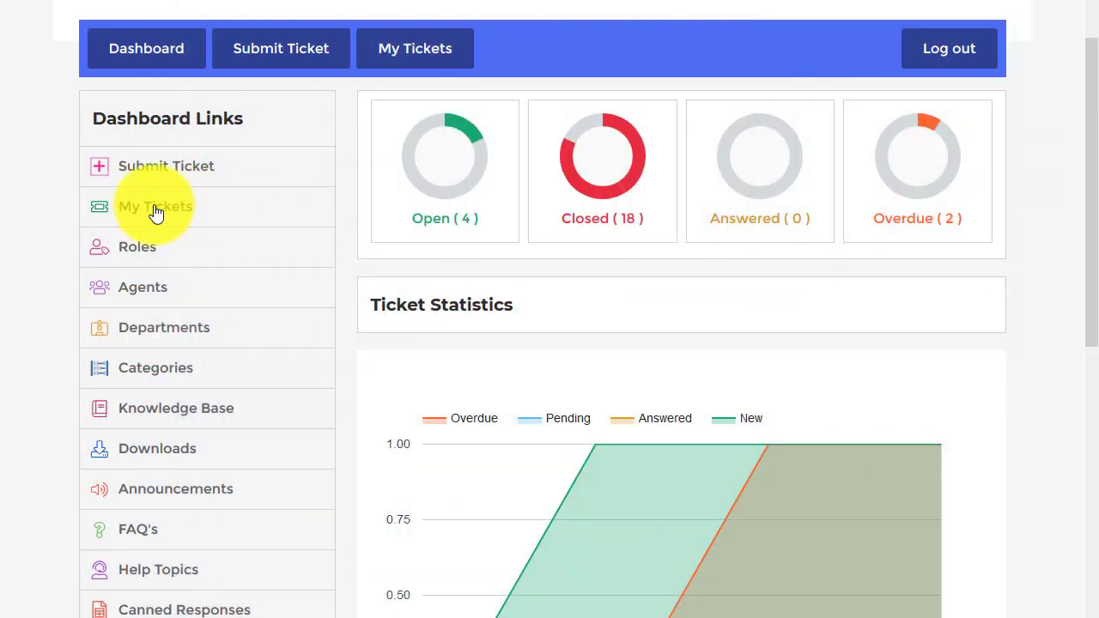
Open the high-priority ticket "Ticket Subject" from the agent's My Tickets list.
click(155, 208)
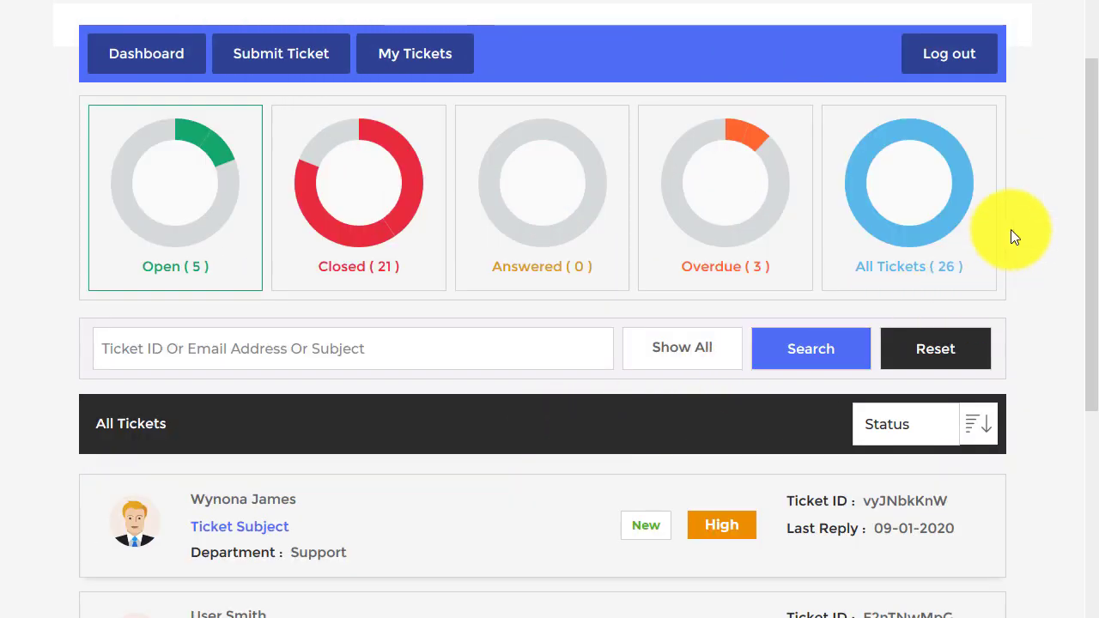
drag(1094, 146, 1086, 356)
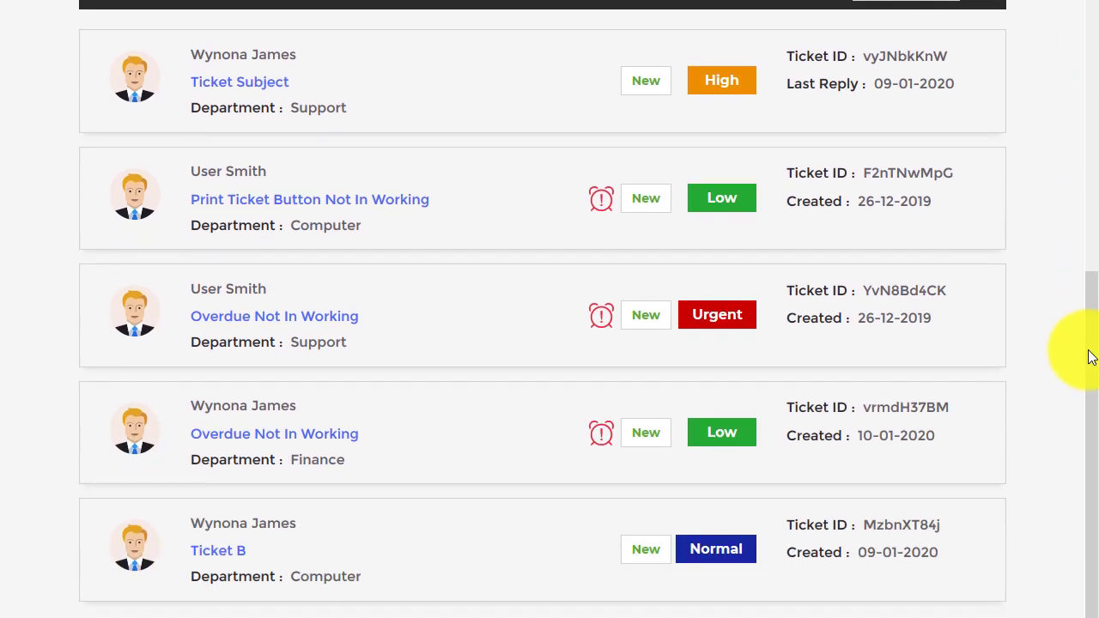
click(247, 90)
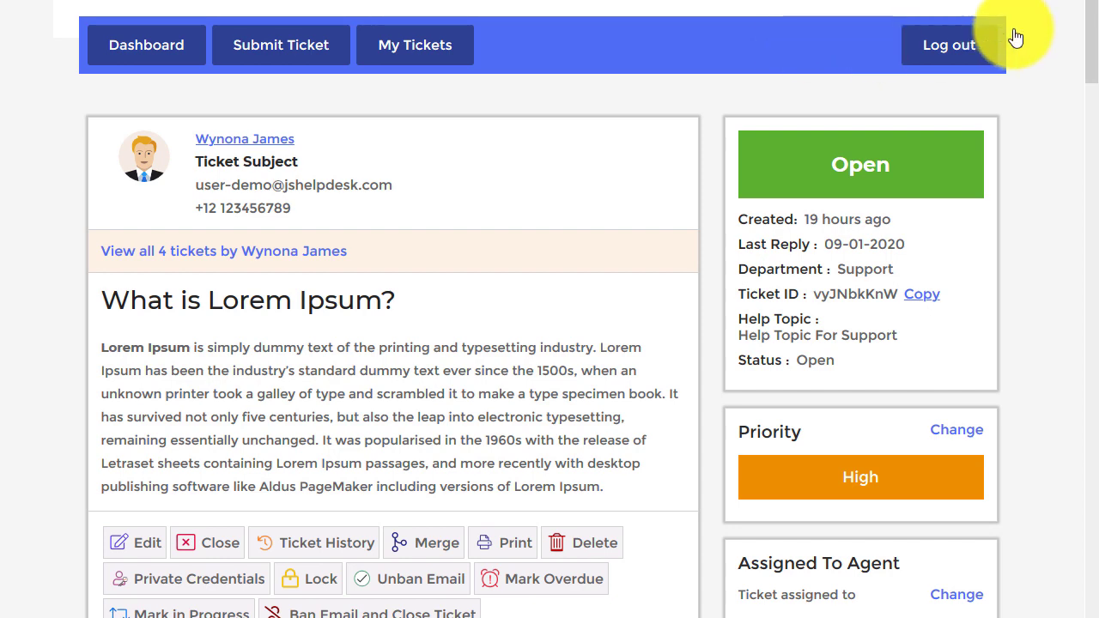
Start time tracking and post an internal note titled "Internal Note Title" with the Lorem Ipsum text from the agent's ticket page.
drag(1091, 55, 1079, 246)
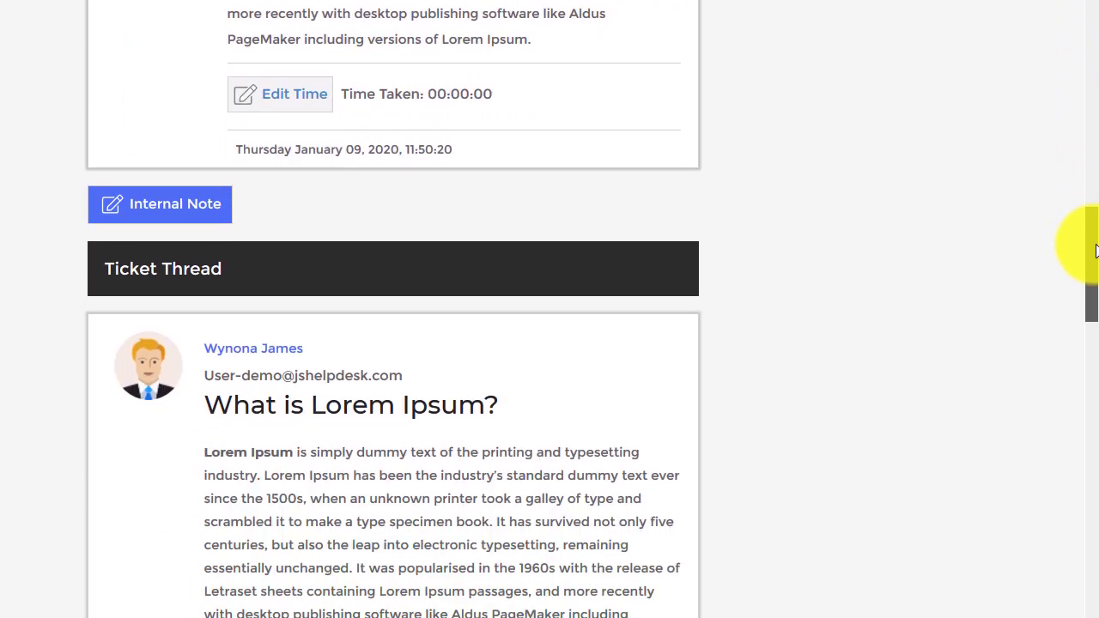
click(169, 215)
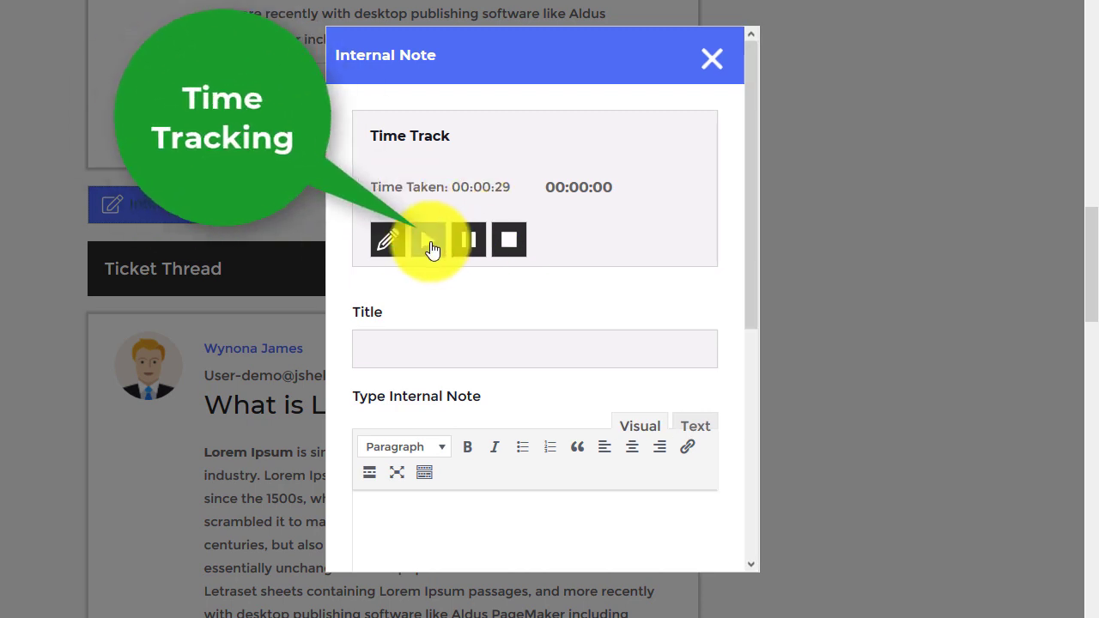
click(432, 247)
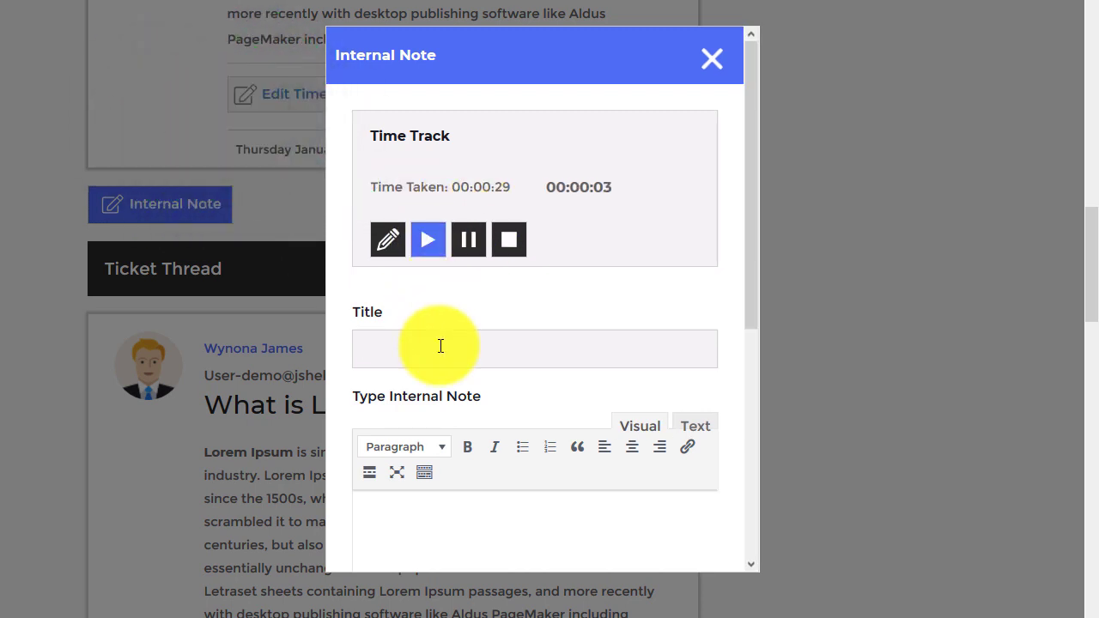
click(423, 515)
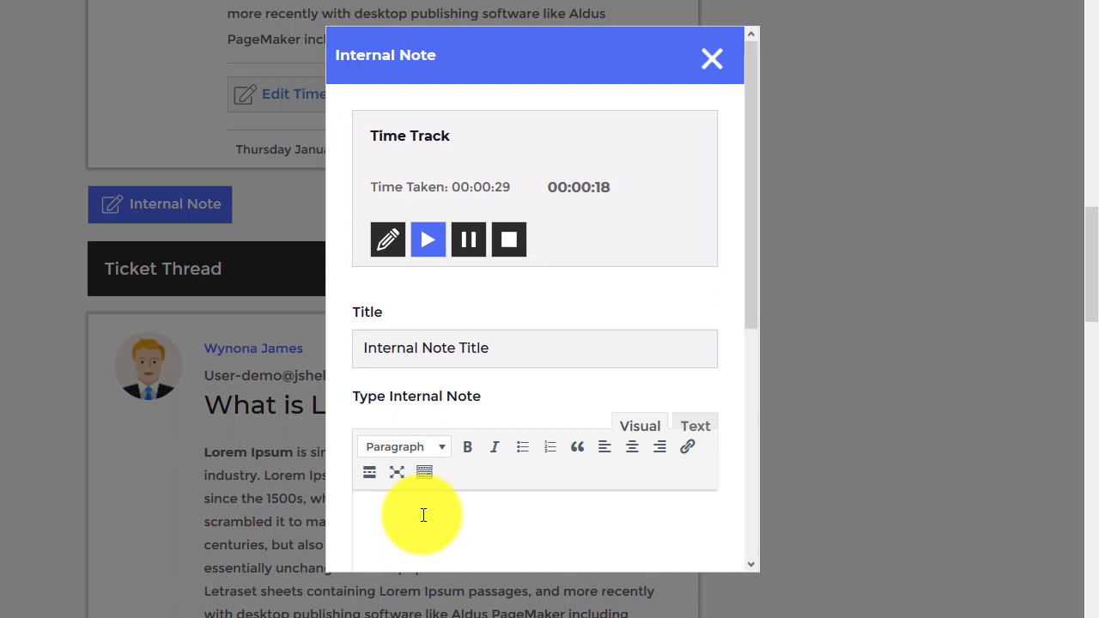
text(Lorem Ipsum is simply dummy text of the printing and typesetting industry. Lorem Ipsum has been the industry's standard dummy text ever since the 1500s, when an unknown printer took a galley of type and scrambled it to make a type specimen book. It has survived not only five centuries, but also the leap into electronic typesetting, remaining essentially unchanged. It was popularised in the 1960s with the release of Letraset sheets containing Lorem Ipsum passages, and more recently with desktop publishing software like Aldus PageMaker including versions of Lorem Ipsum.)
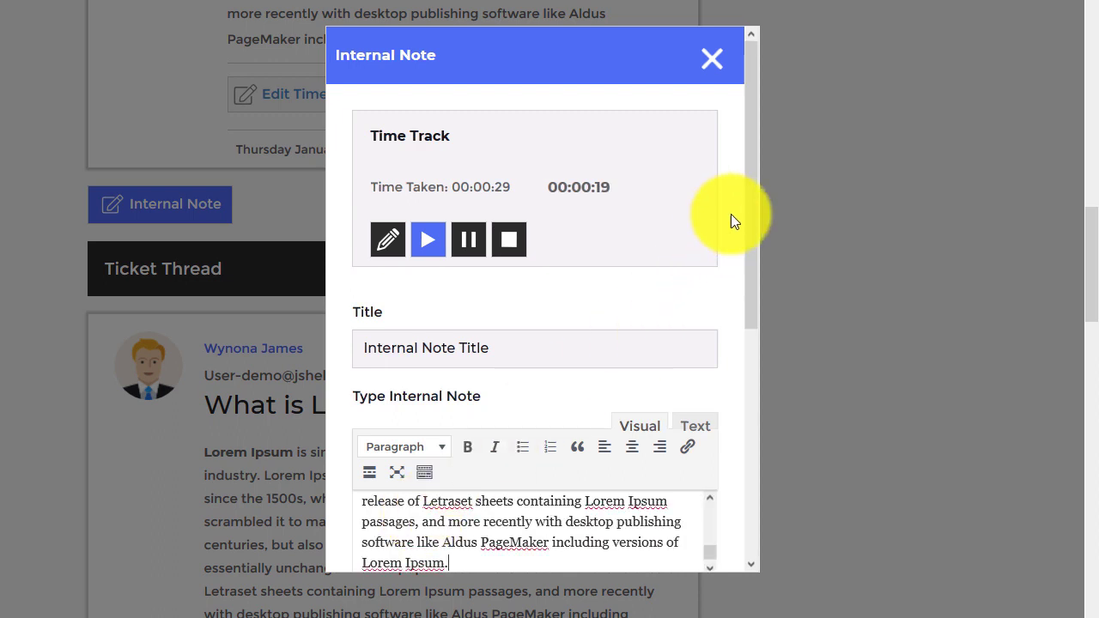
drag(750, 151, 761, 478)
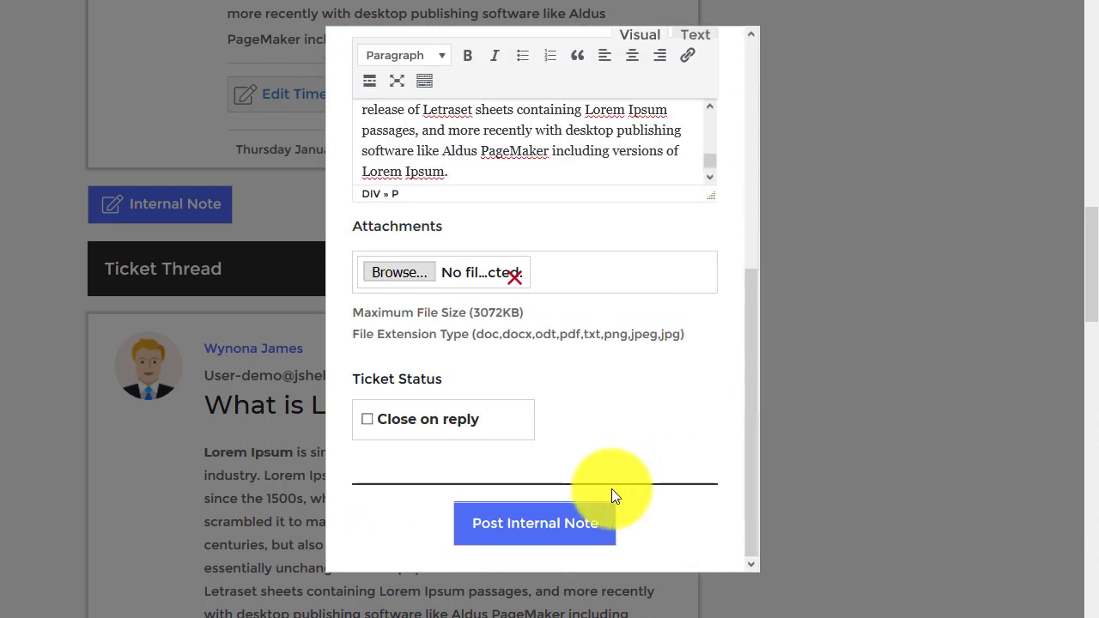
click(521, 527)
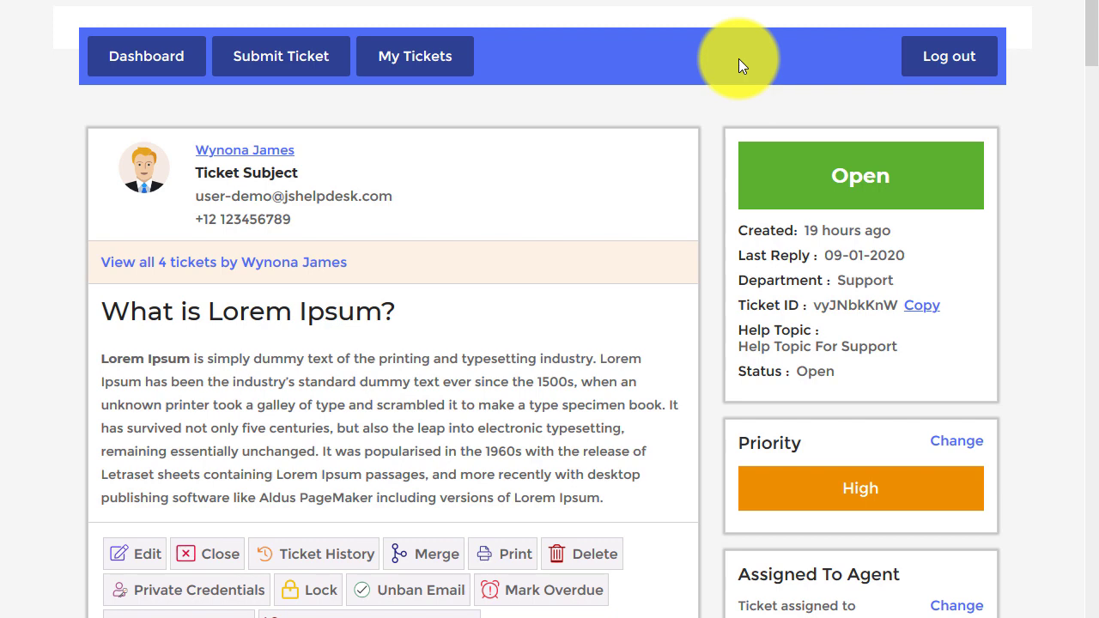
drag(1090, 8, 1094, 169)
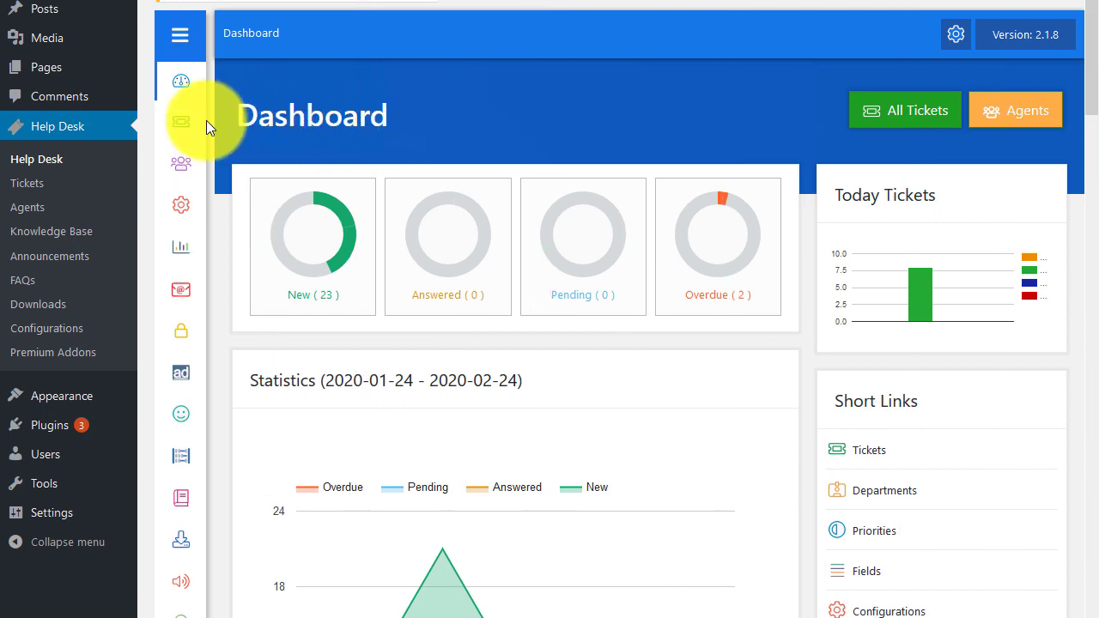
Open the ticket fields list in the Help Desk admin and start adding a new field.
mouse_move(208, 121)
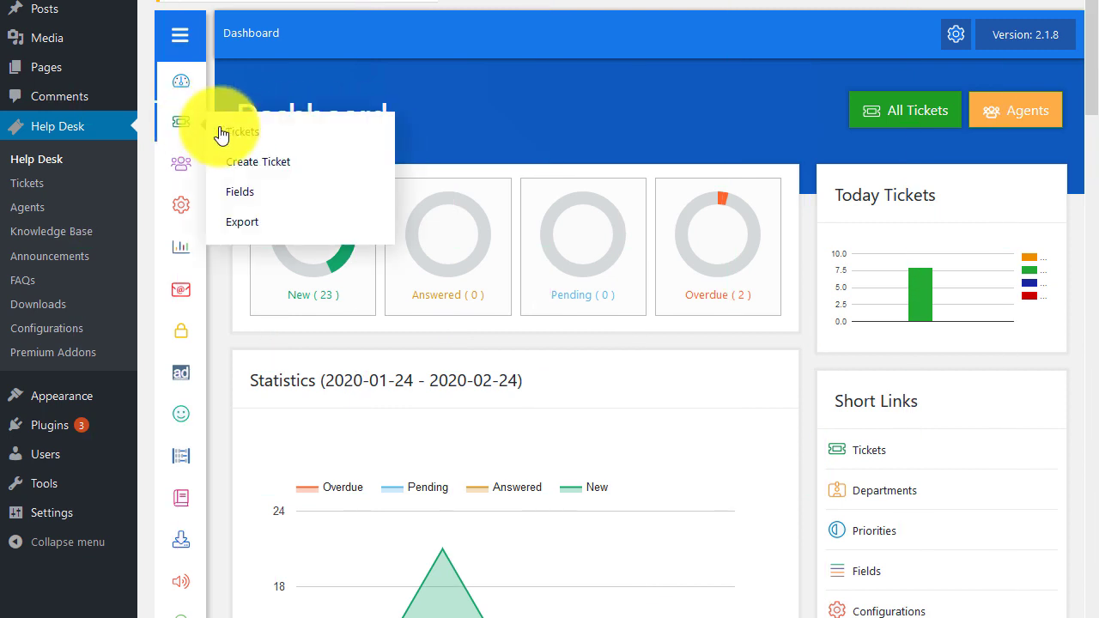
click(240, 196)
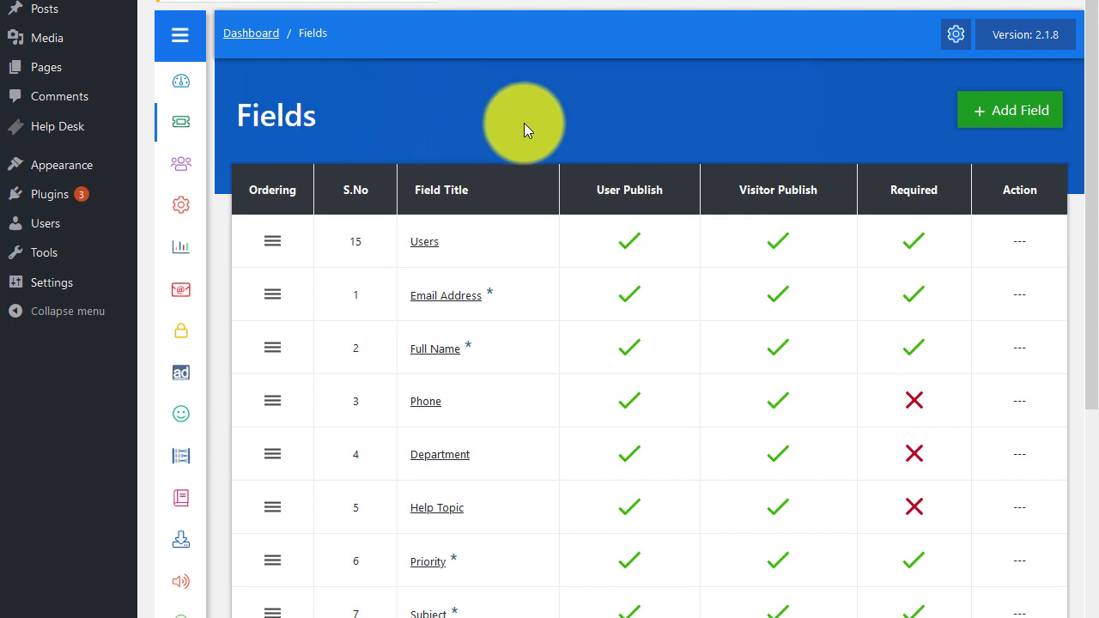
click(1018, 120)
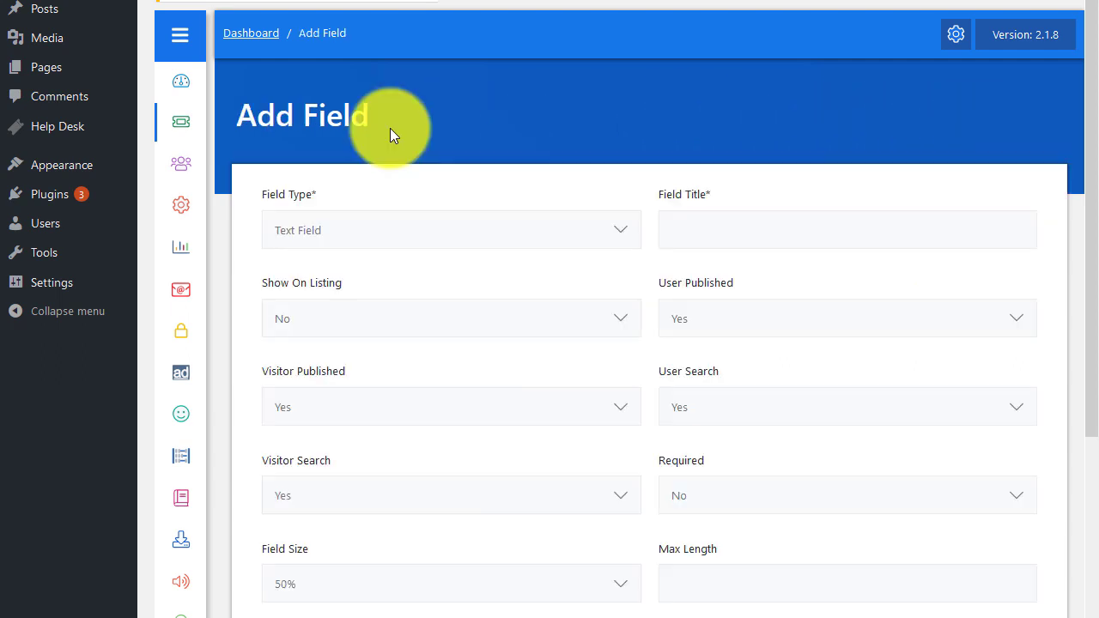
Define the new field as a Drop Down titled "Mobile" and set Show On Listing to Yes.
click(576, 229)
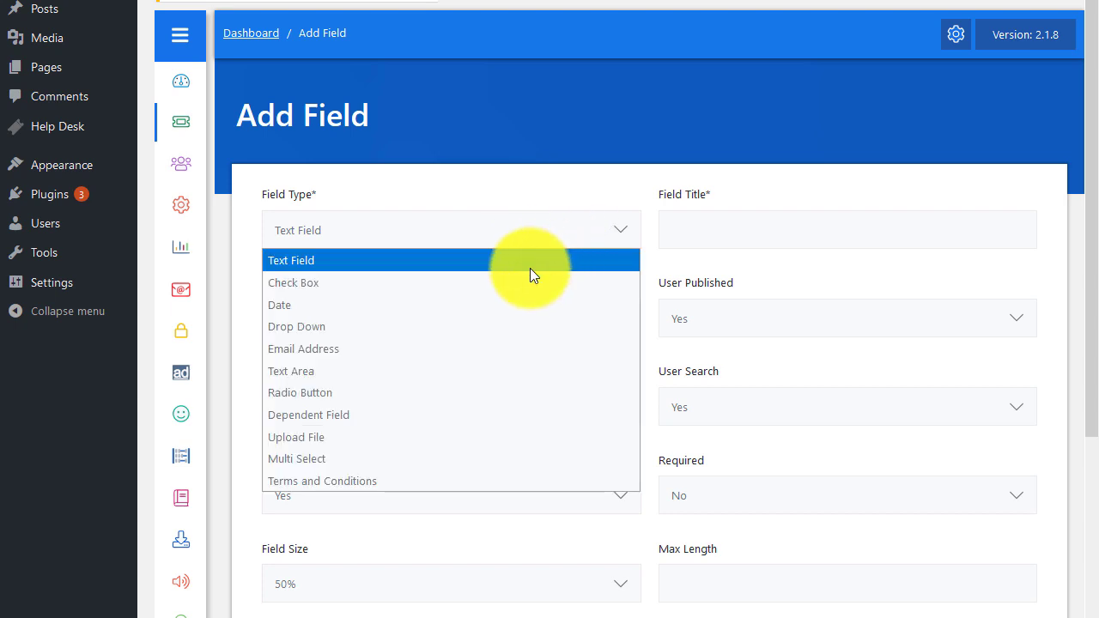
click(485, 321)
click(699, 232)
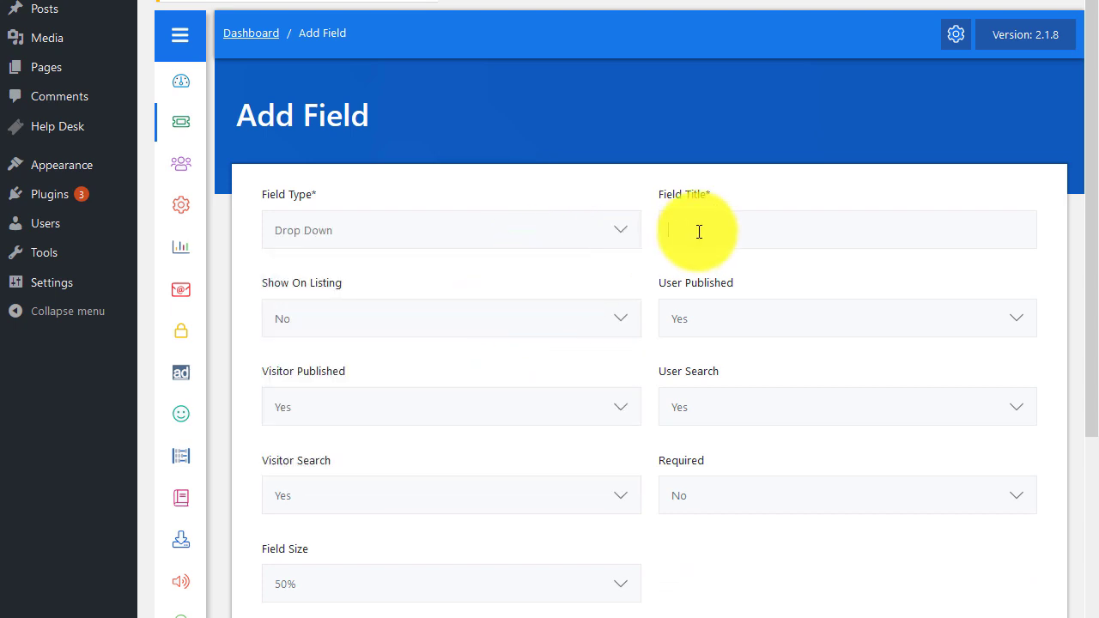
click(682, 255)
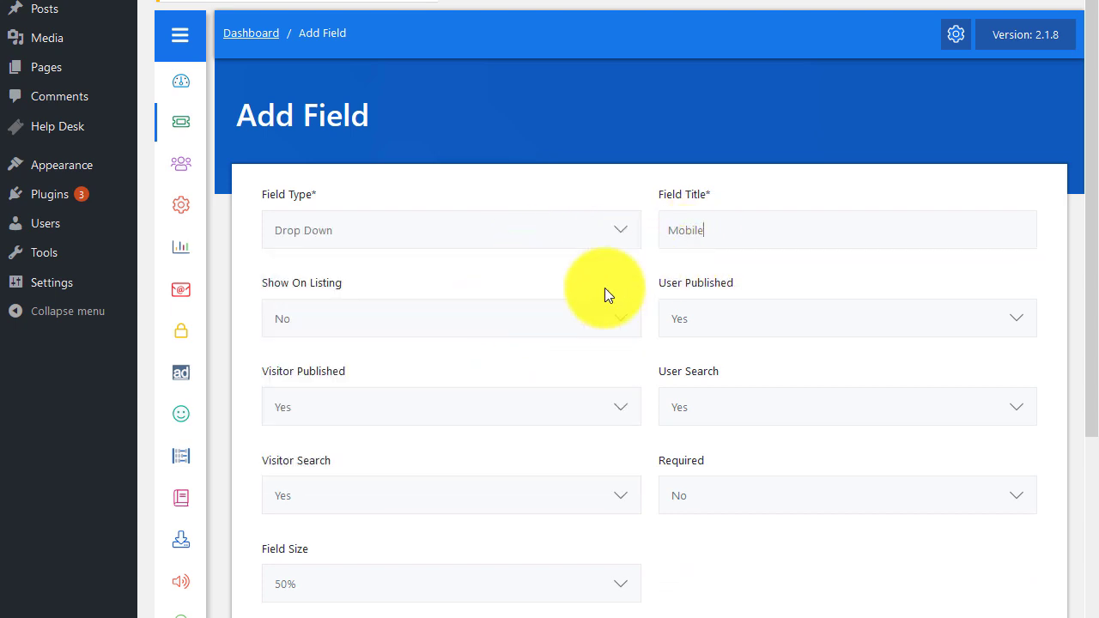
click(443, 319)
click(393, 347)
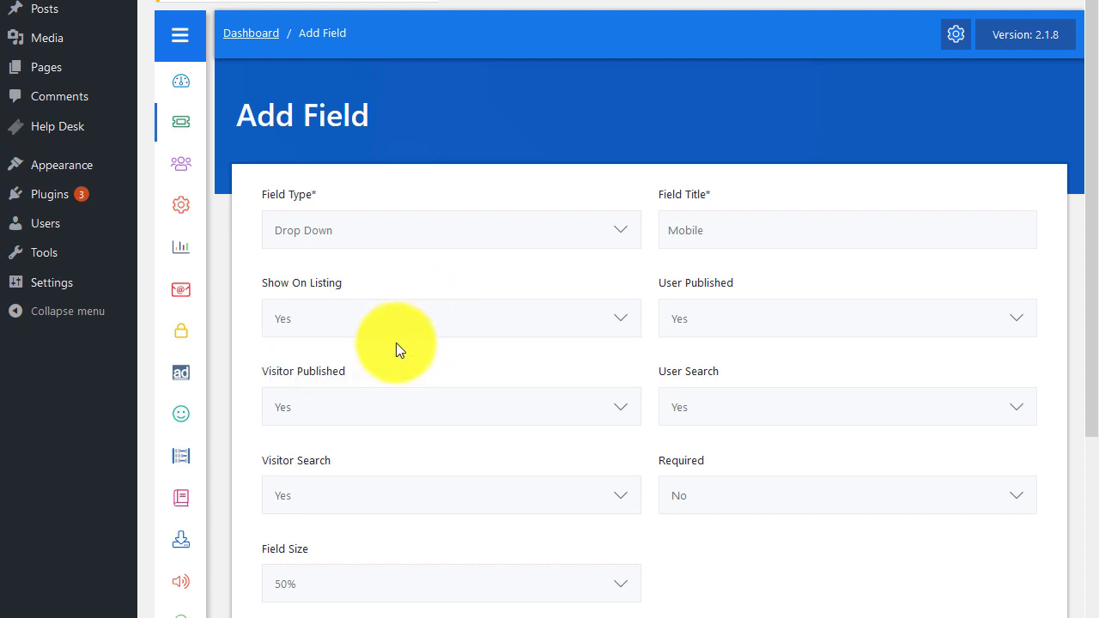
Add option values including "Samsung Note" to the Mobile field, save it, and check its entry in the fields list.
drag(1095, 216, 1080, 464)
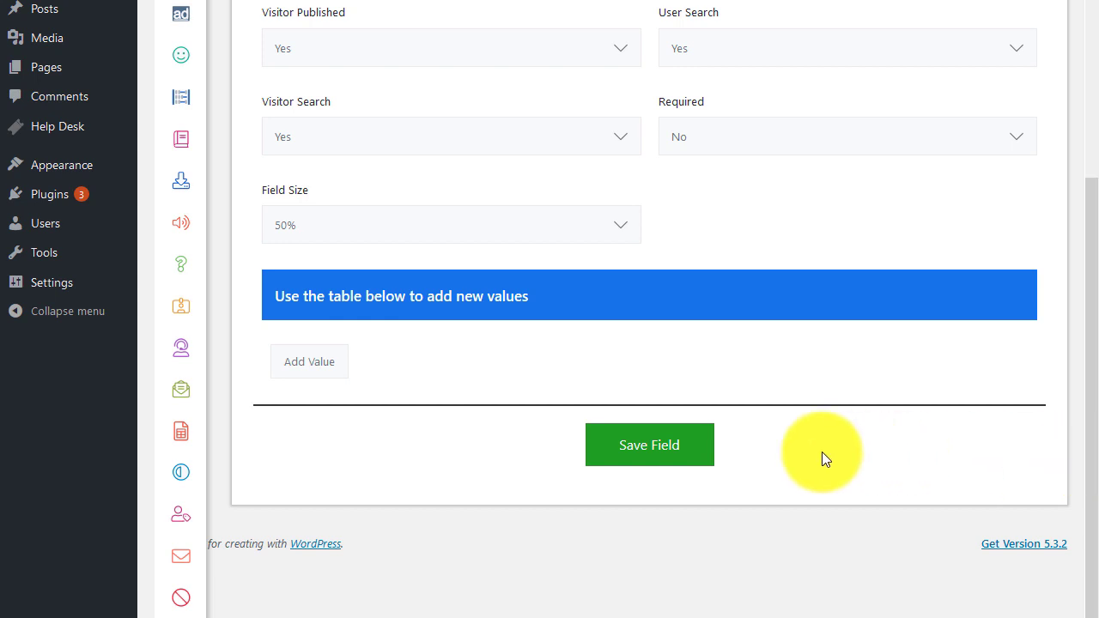
click(311, 370)
click(311, 367)
click(313, 405)
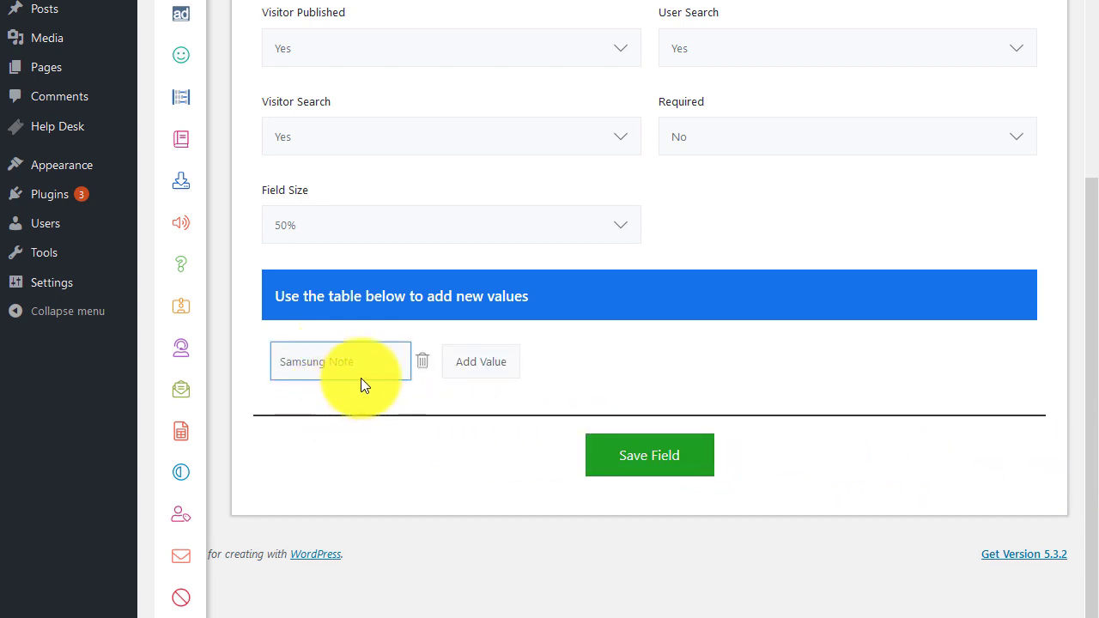
click(482, 376)
click(481, 376)
click(472, 387)
click(649, 461)
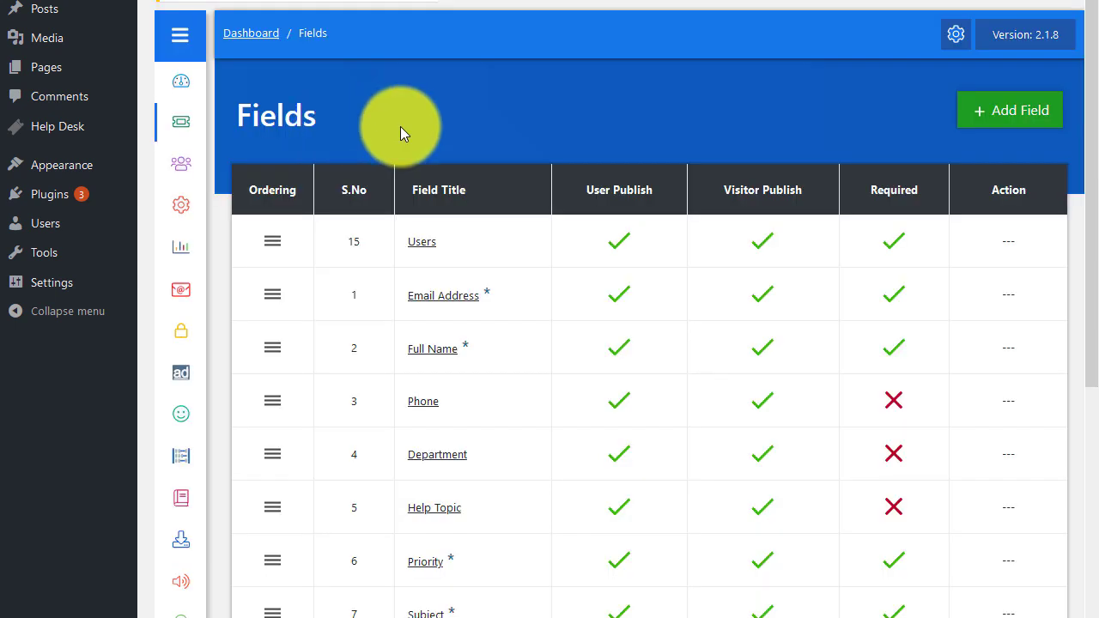
drag(1089, 121, 1091, 509)
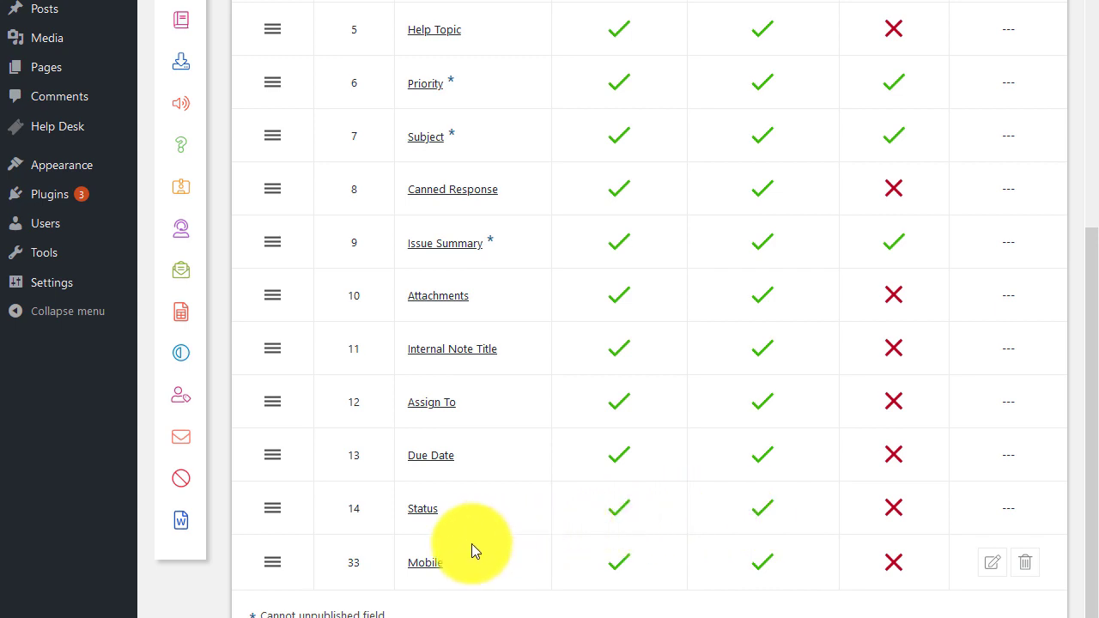
Start adding another ticket field and define it as a Dependent Field titled "Mobile Model".
drag(1089, 507, 1080, 160)
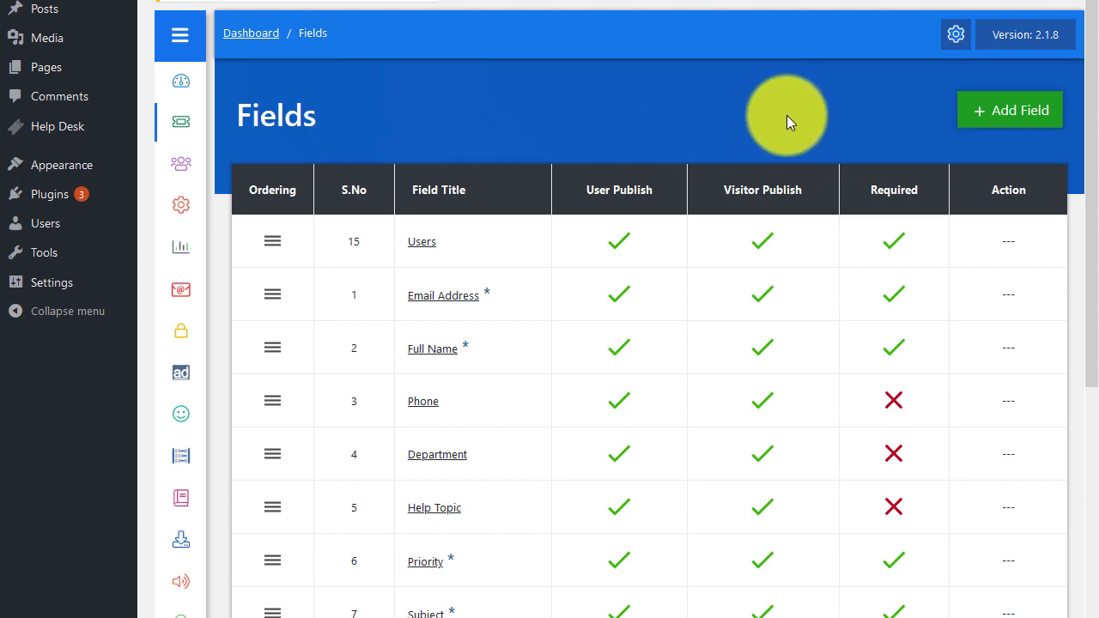
click(1008, 121)
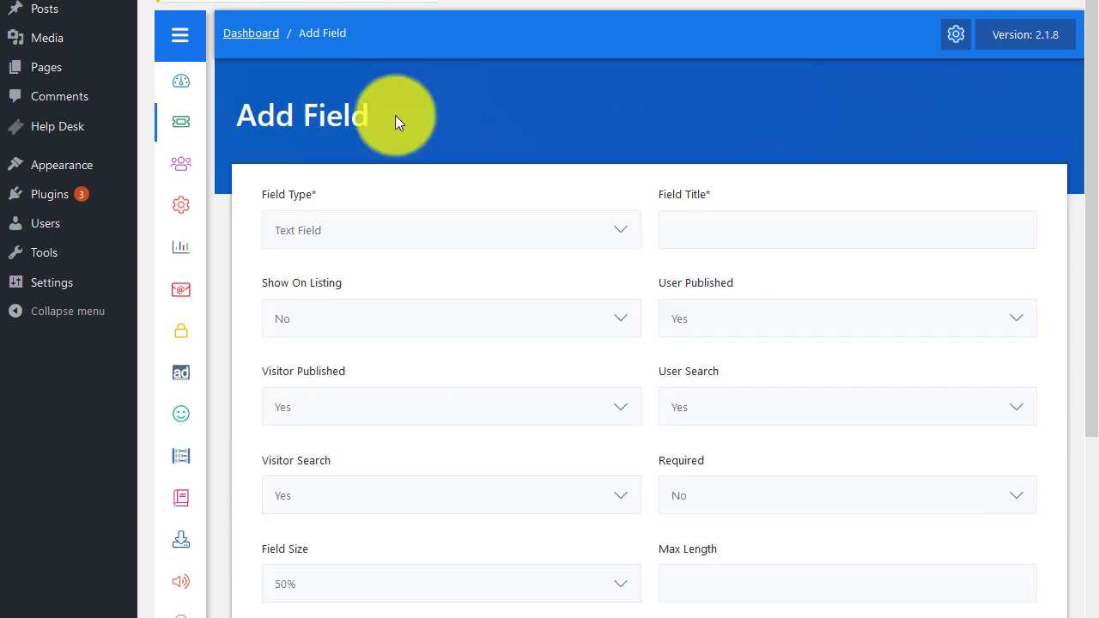
click(517, 234)
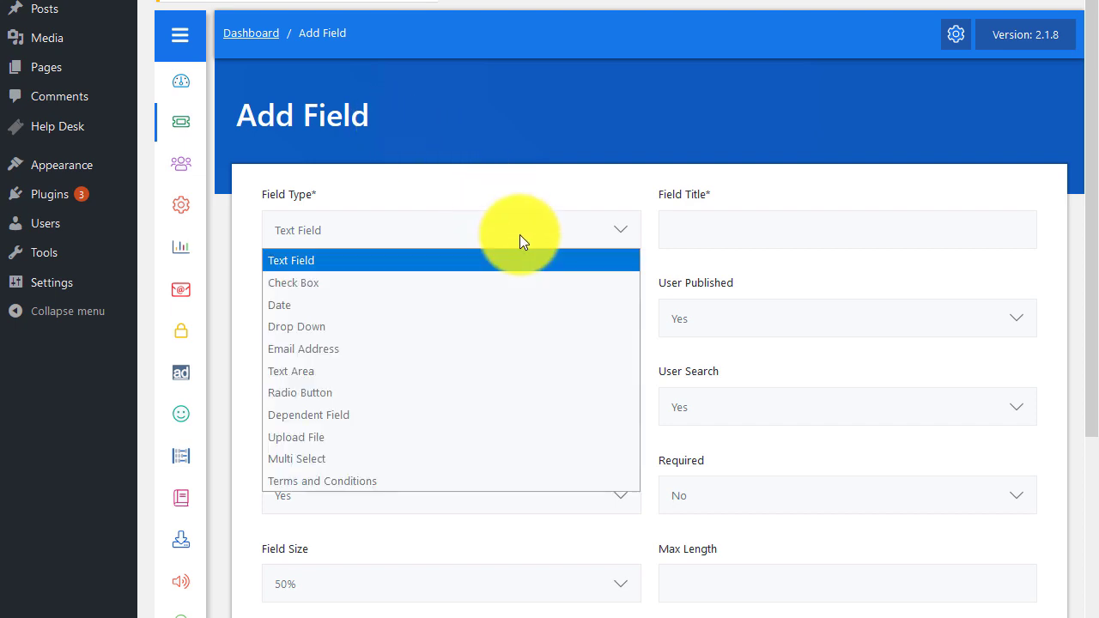
click(444, 415)
click(716, 236)
click(696, 273)
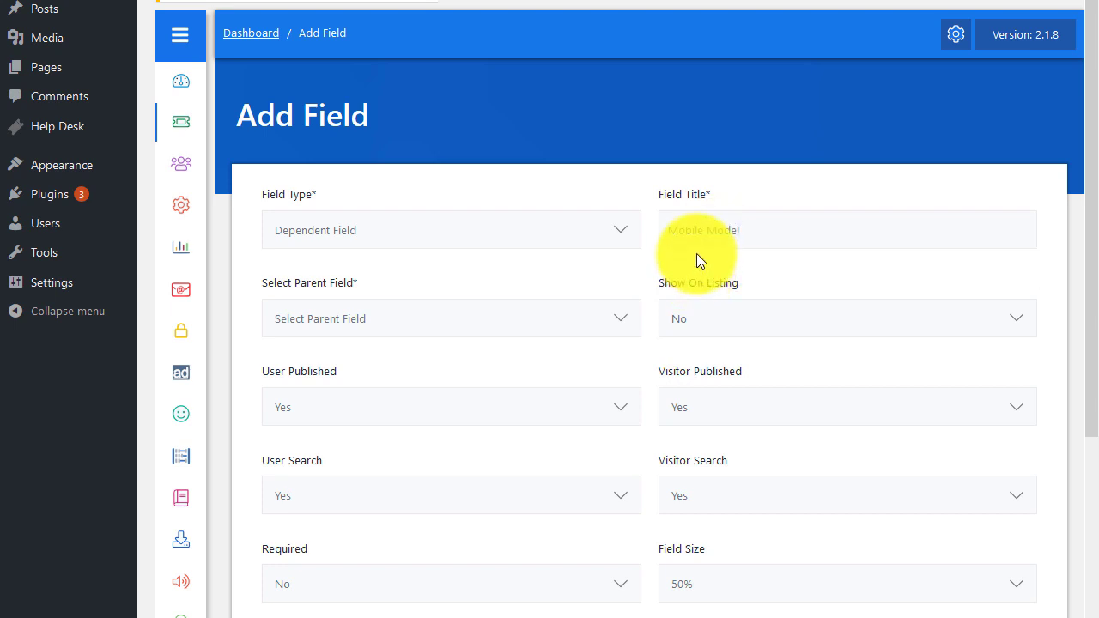
Set the Mobile Model field's parent field to Mobile and its Show On Listing option to Yes.
click(492, 314)
click(421, 371)
click(720, 323)
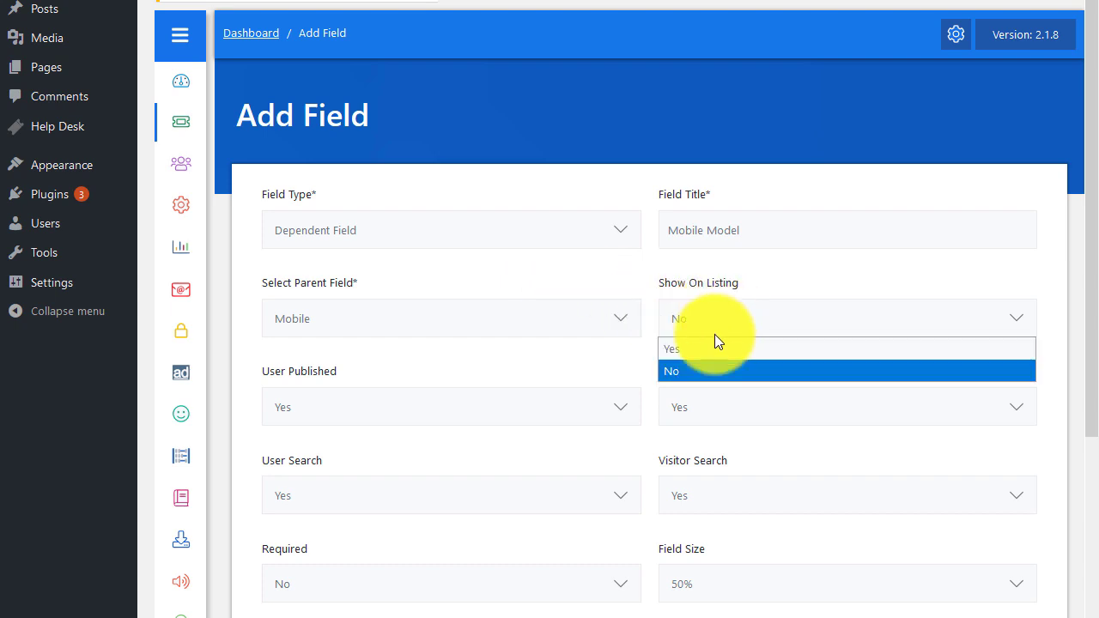
click(703, 347)
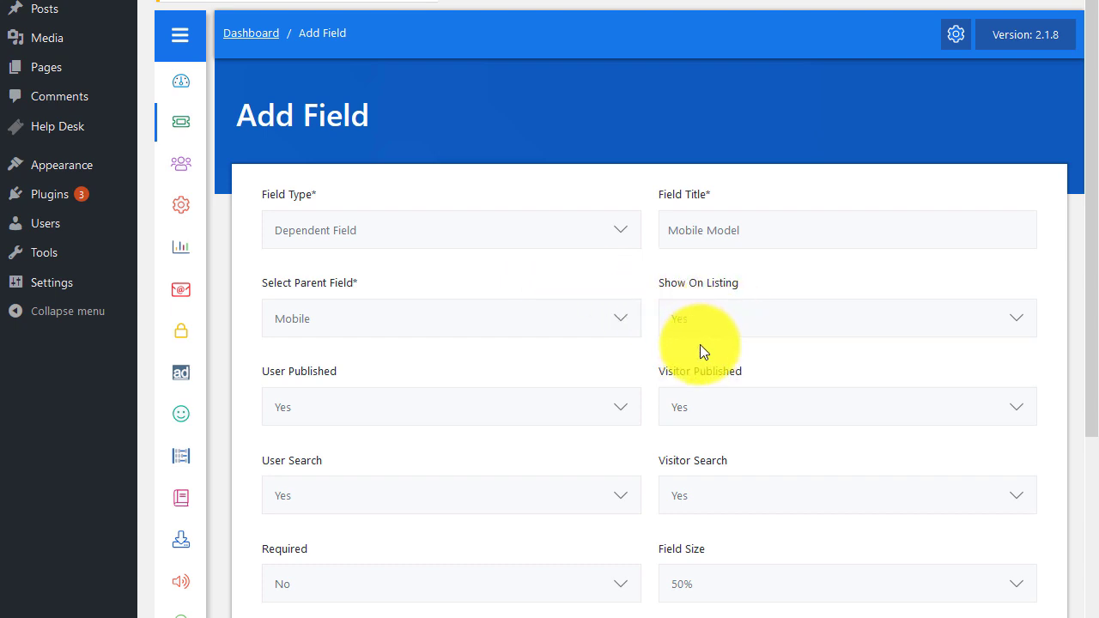
Add the dependent values "Samsung Note 10" and "Samsung Note 10 Plus" under the Samsung Note option.
drag(1083, 246, 1096, 526)
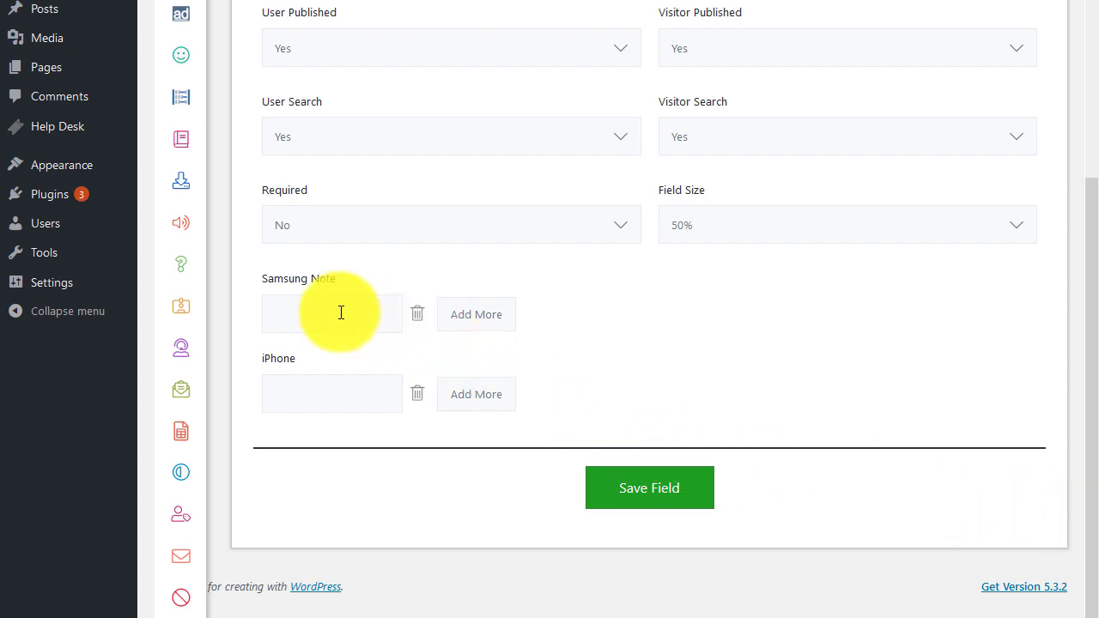
click(321, 342)
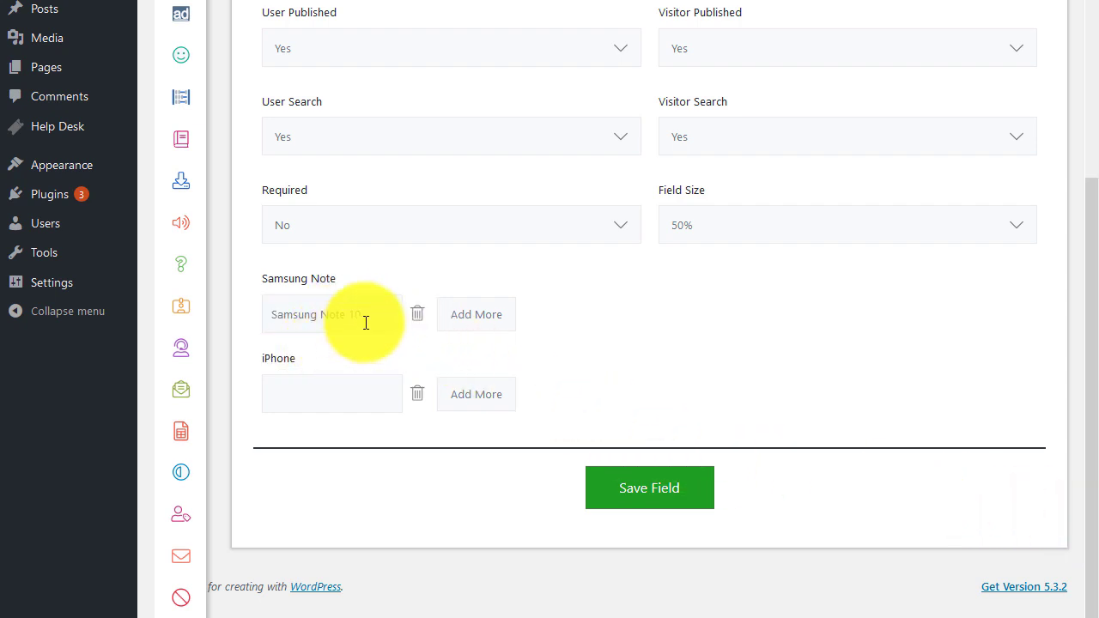
click(464, 327)
click(496, 314)
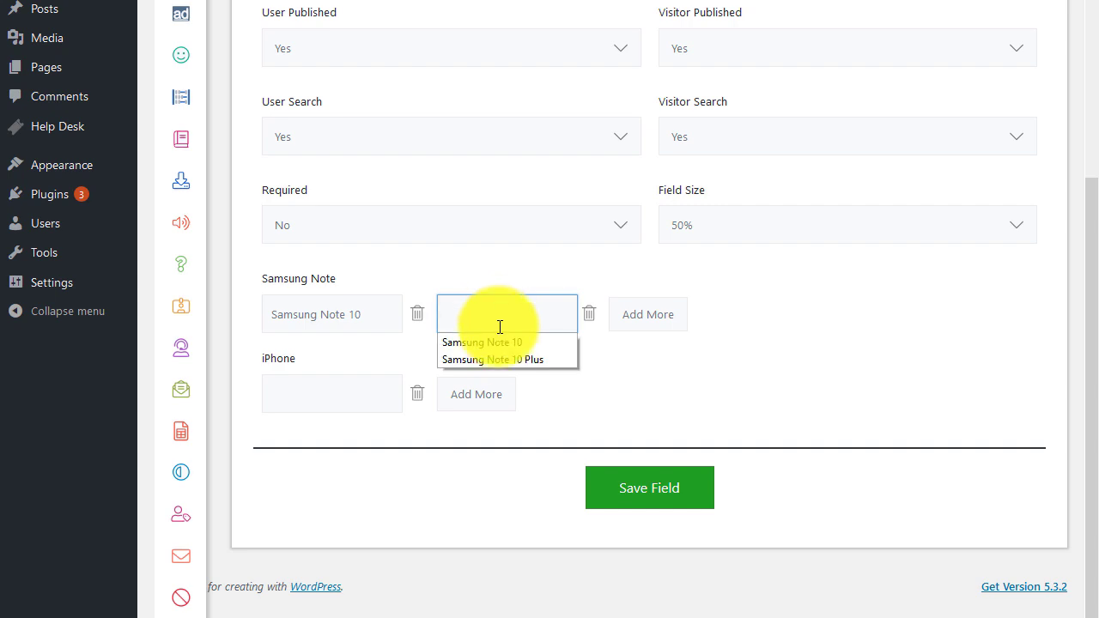
click(503, 359)
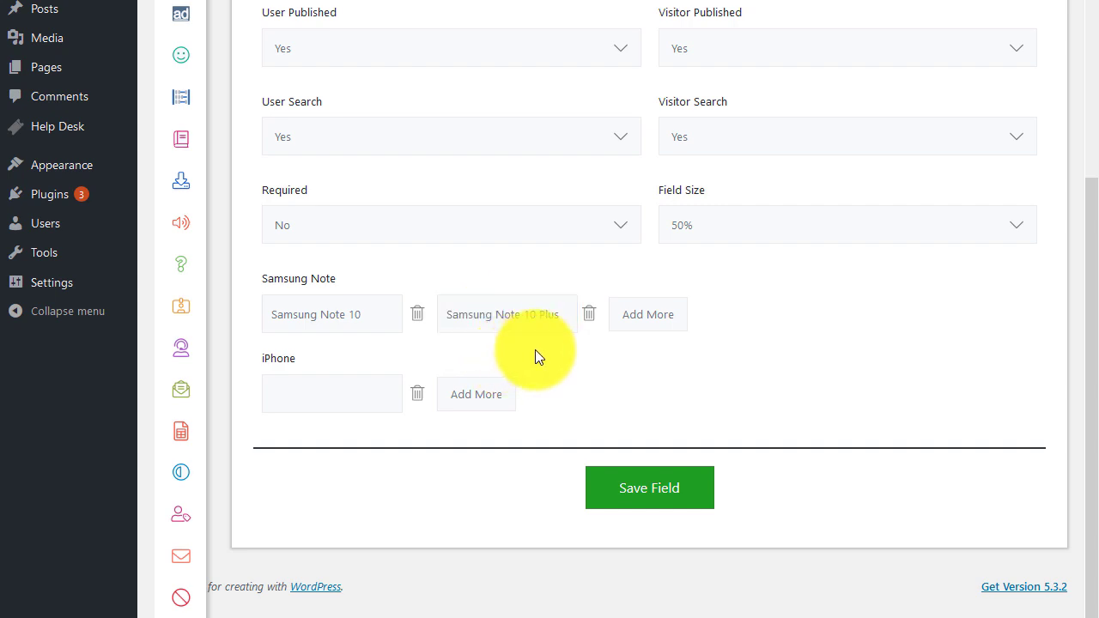
Add the dependent values "iPhone 11" and "iPhone 11 Pro" under the iPhone option and save the field.
click(317, 385)
click(299, 422)
click(481, 399)
click(487, 400)
click(483, 442)
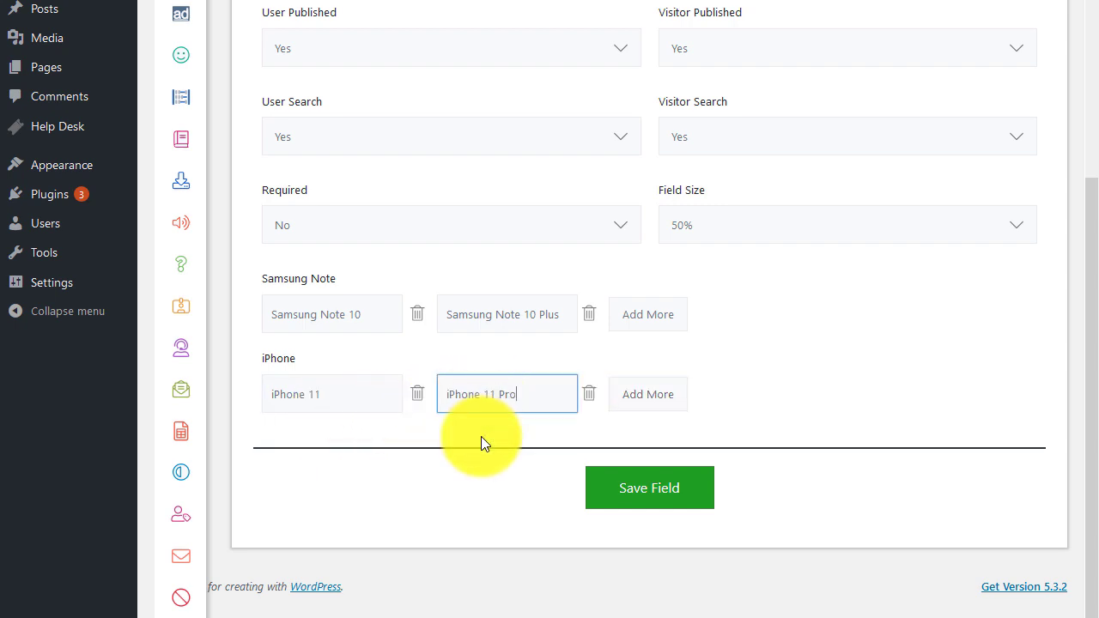
click(505, 425)
click(640, 487)
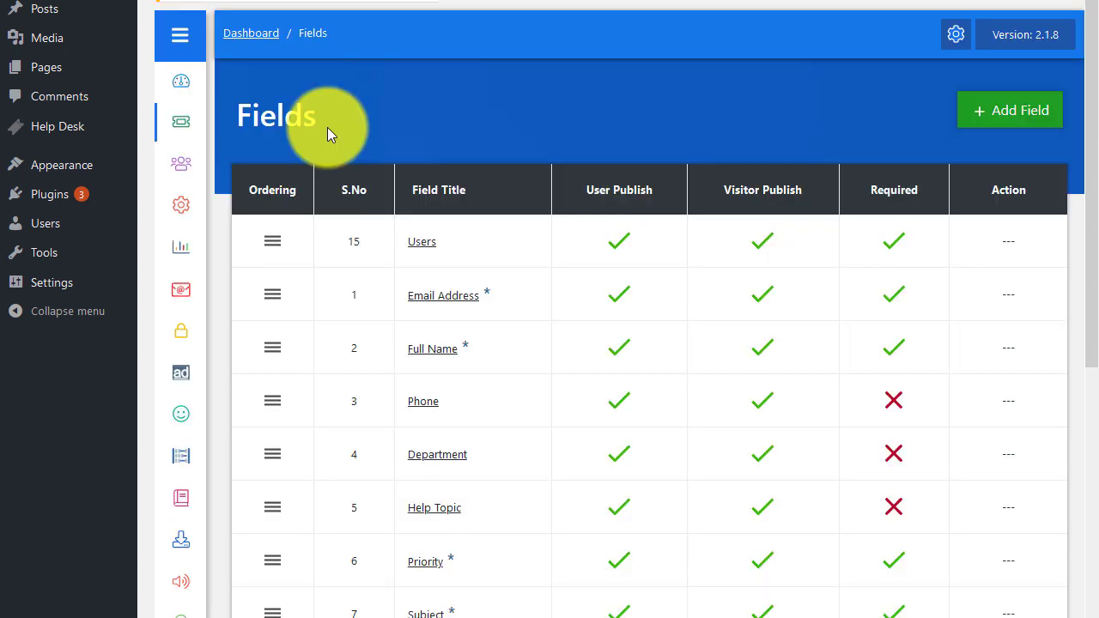
Move the Mobile Model field below the Mobile field in the fields list and save the ordering.
drag(1092, 120, 1096, 462)
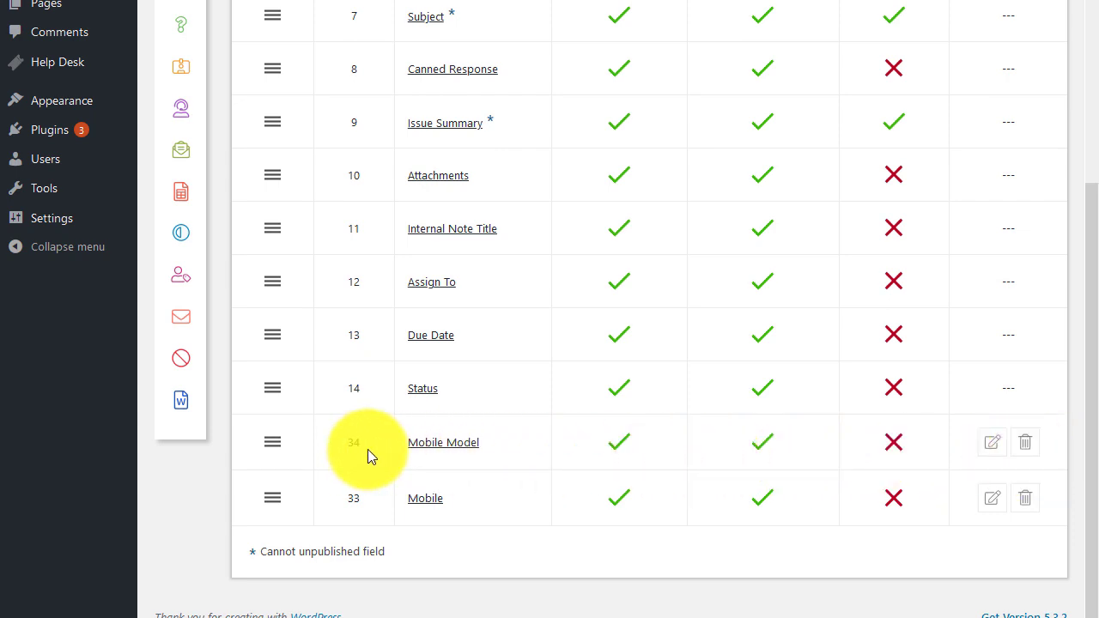
drag(283, 441, 283, 552)
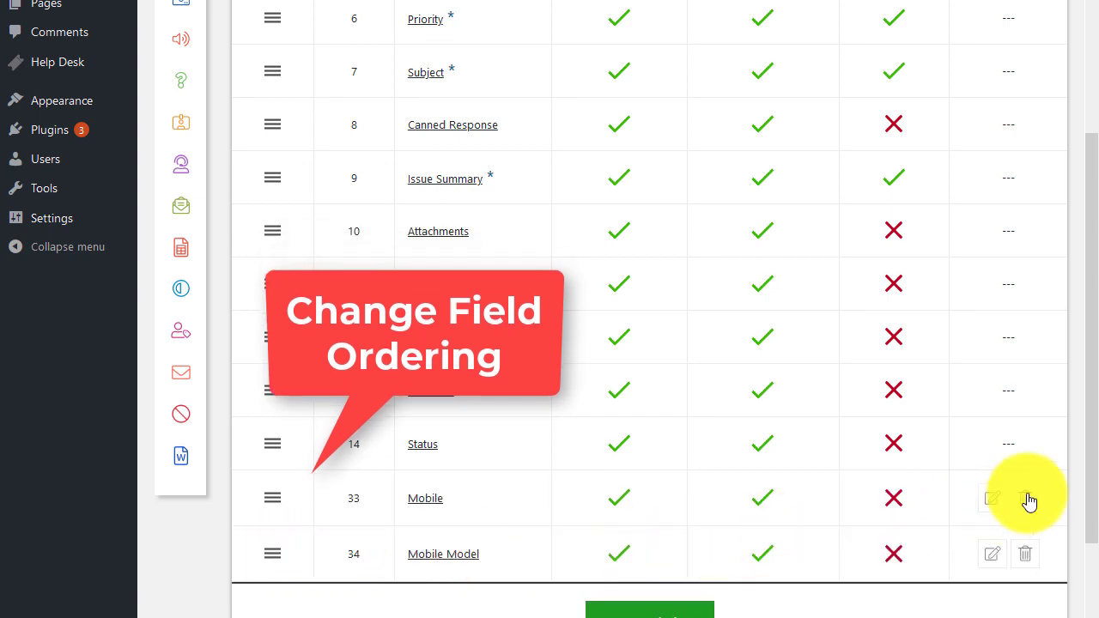
scroll(1086, 515, down, 2)
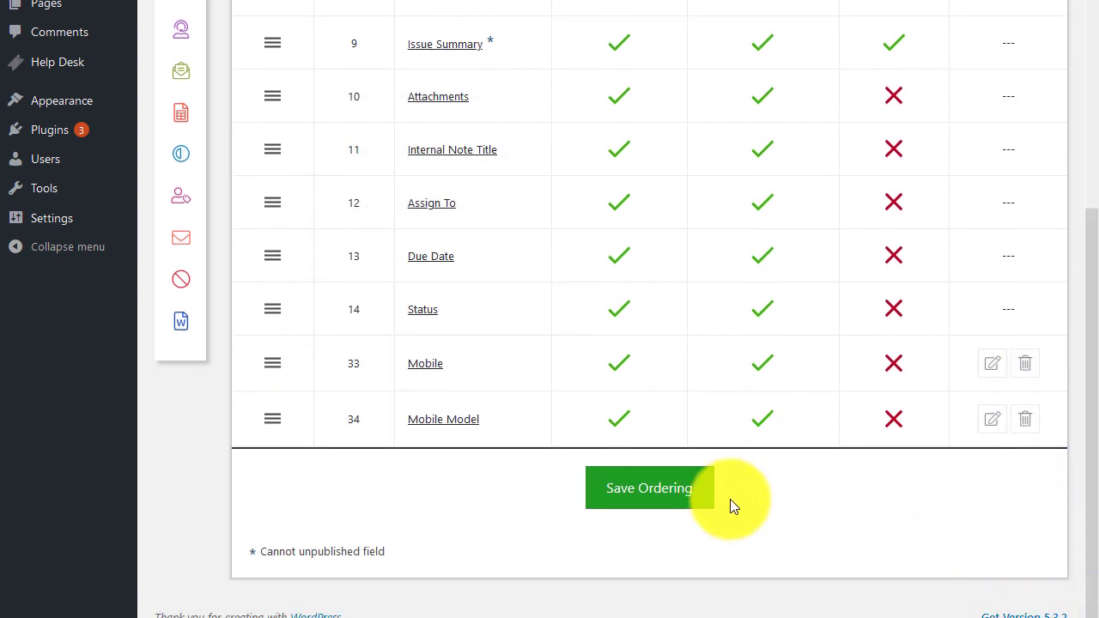
click(653, 491)
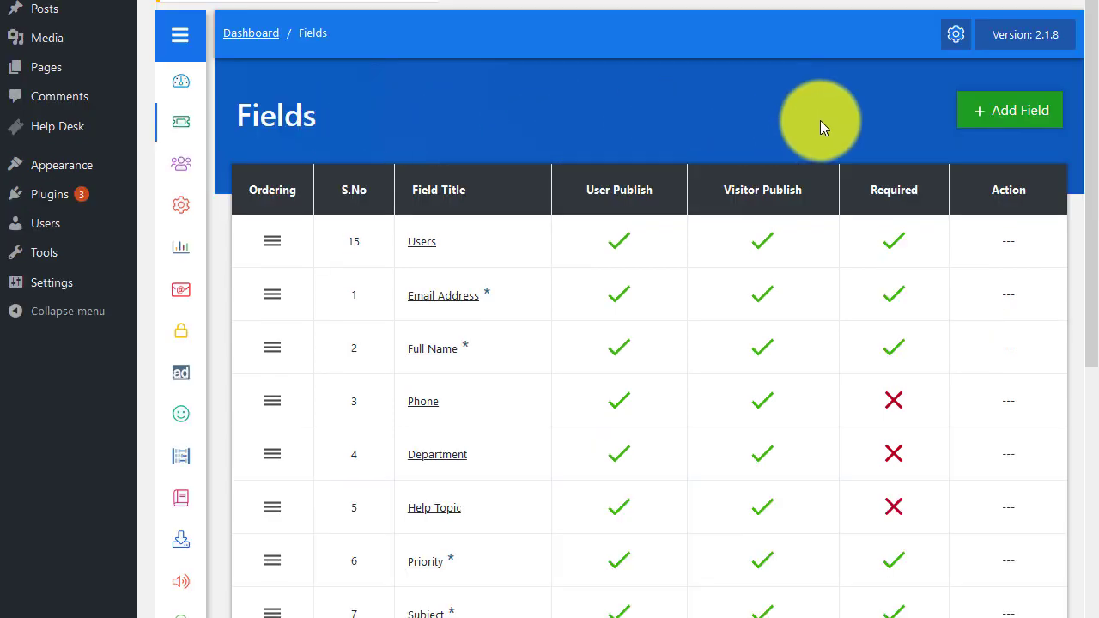
Unpublish the Mobile field for users and publish it again in the fields list.
drag(1092, 124, 1080, 490)
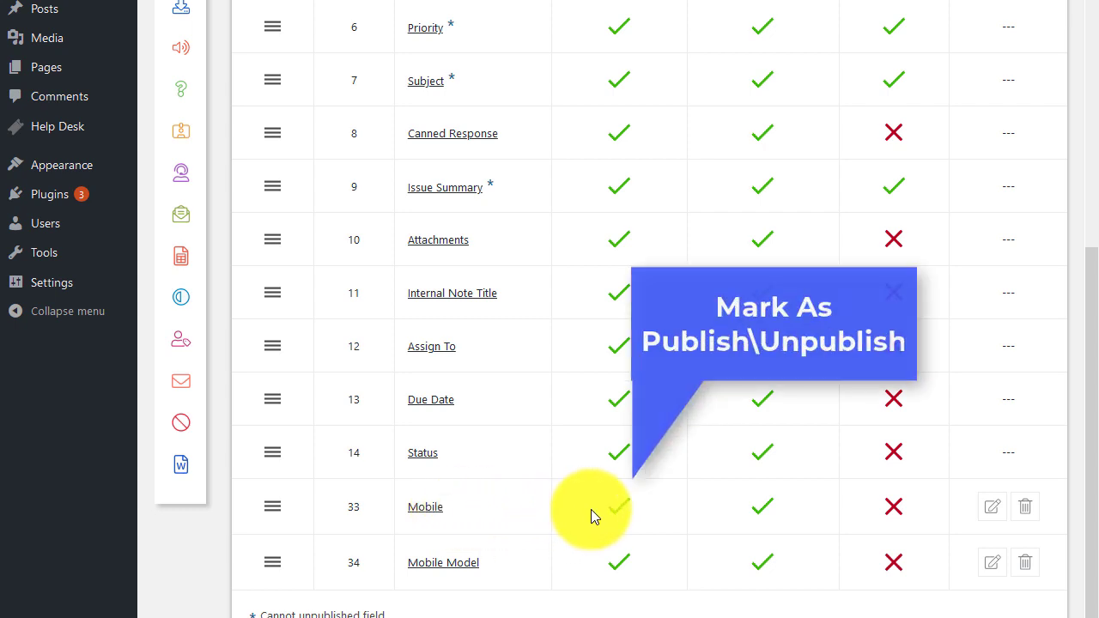
click(617, 511)
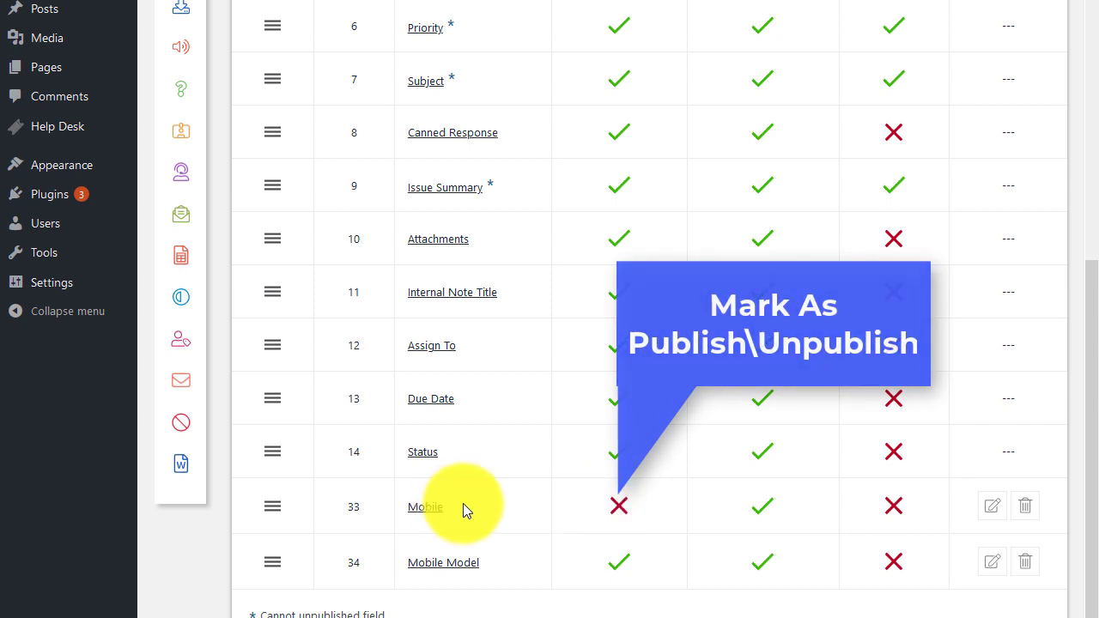
click(620, 510)
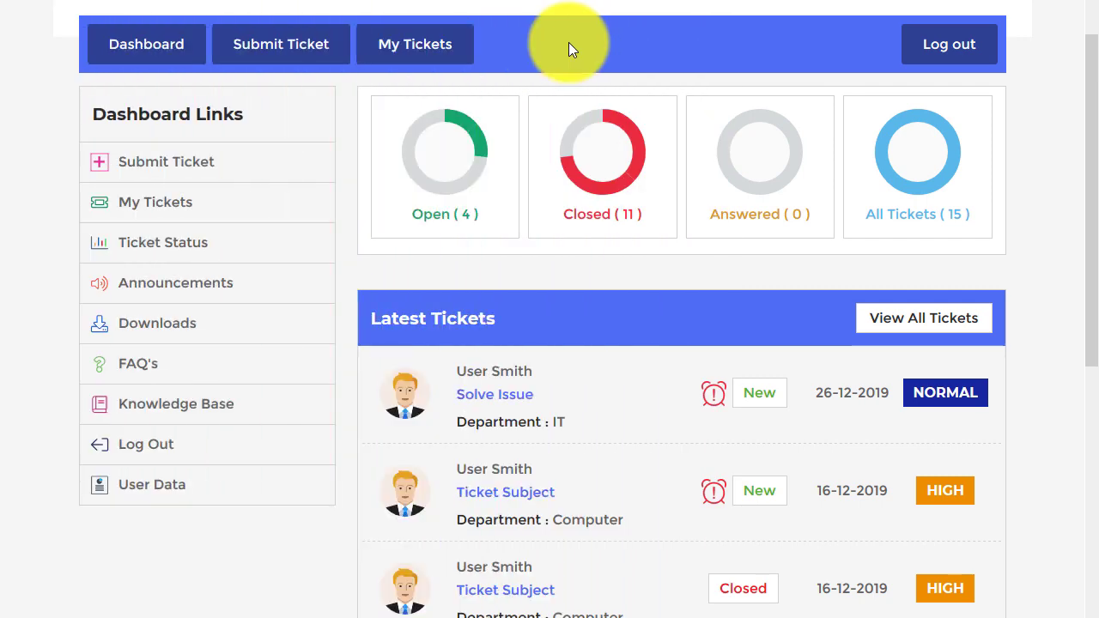
Open the user's ticket submission form, set Mobile to Samsung Note, and check the Mobile Model options offered for it.
click(169, 162)
drag(1093, 43, 1095, 257)
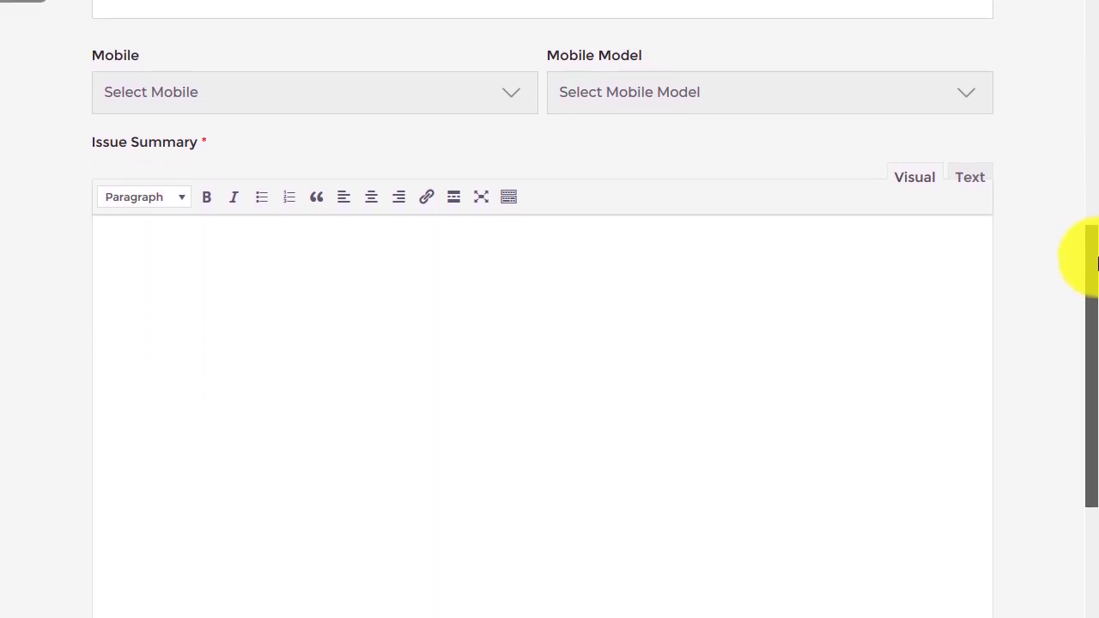
click(496, 89)
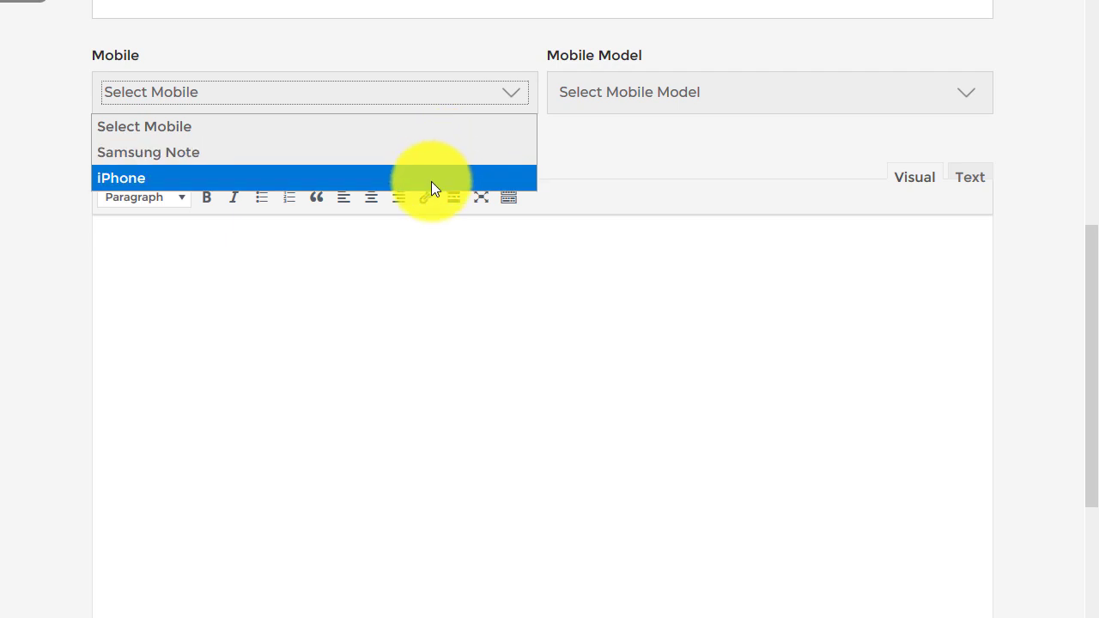
click(436, 152)
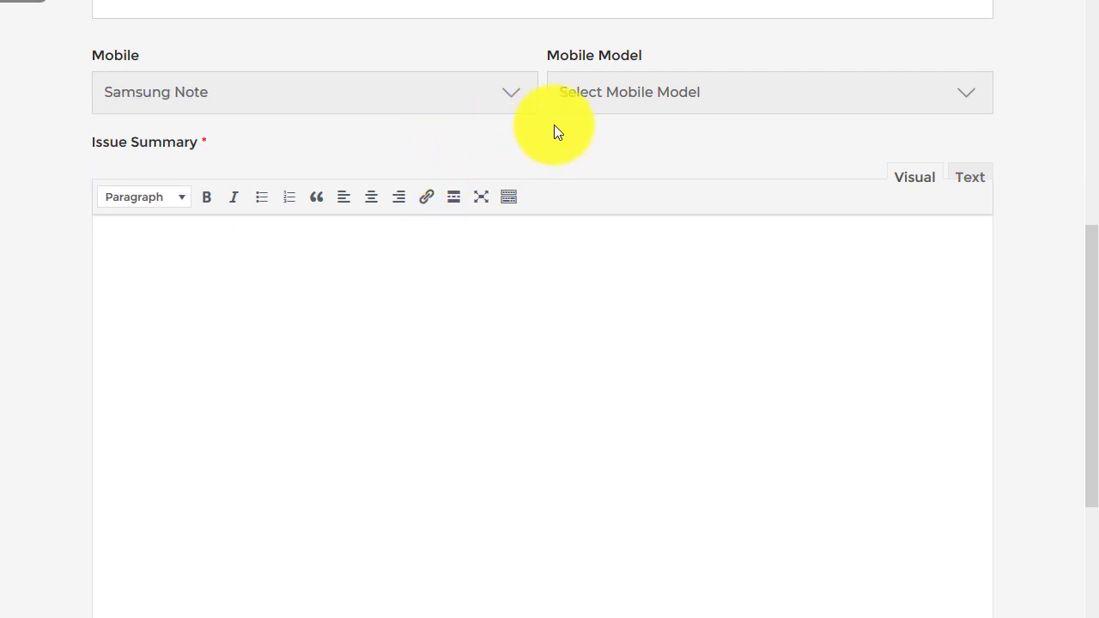
click(722, 90)
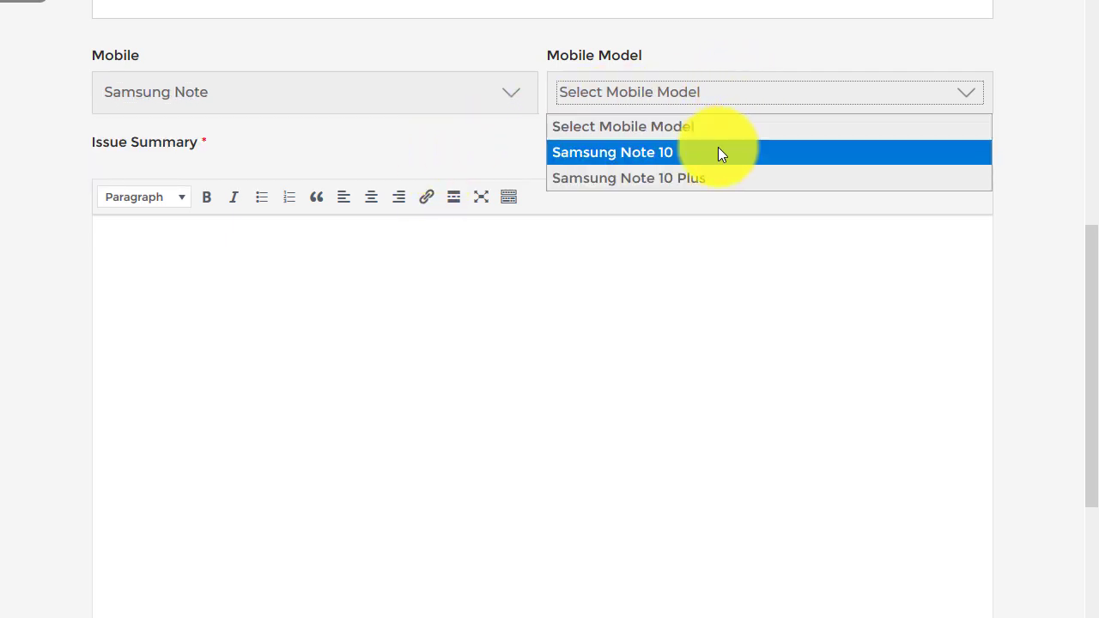
click(719, 89)
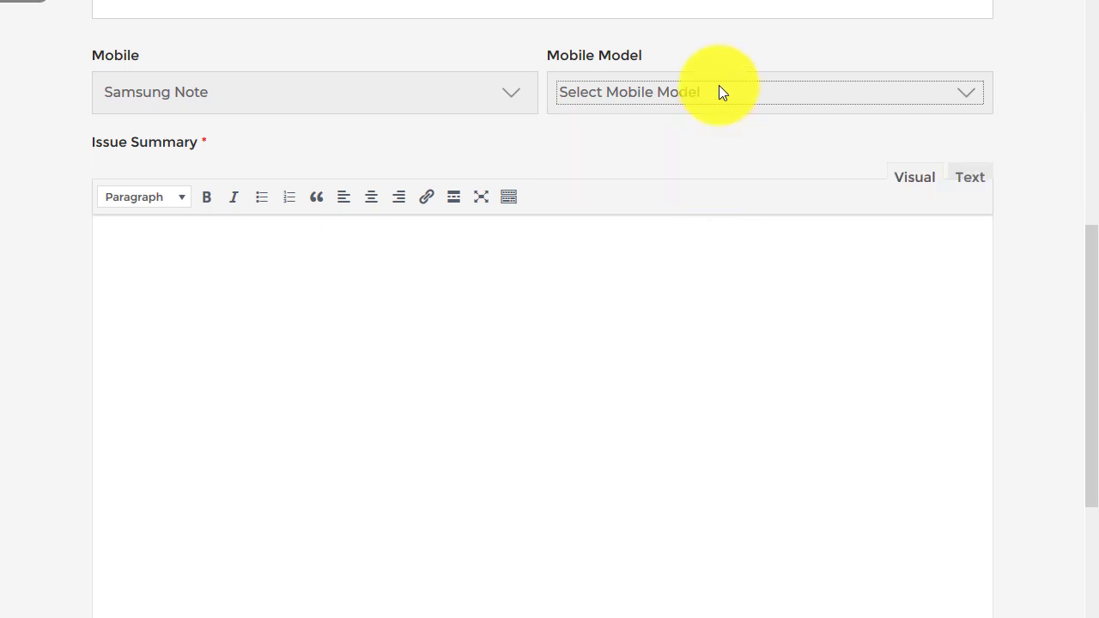
click(518, 34)
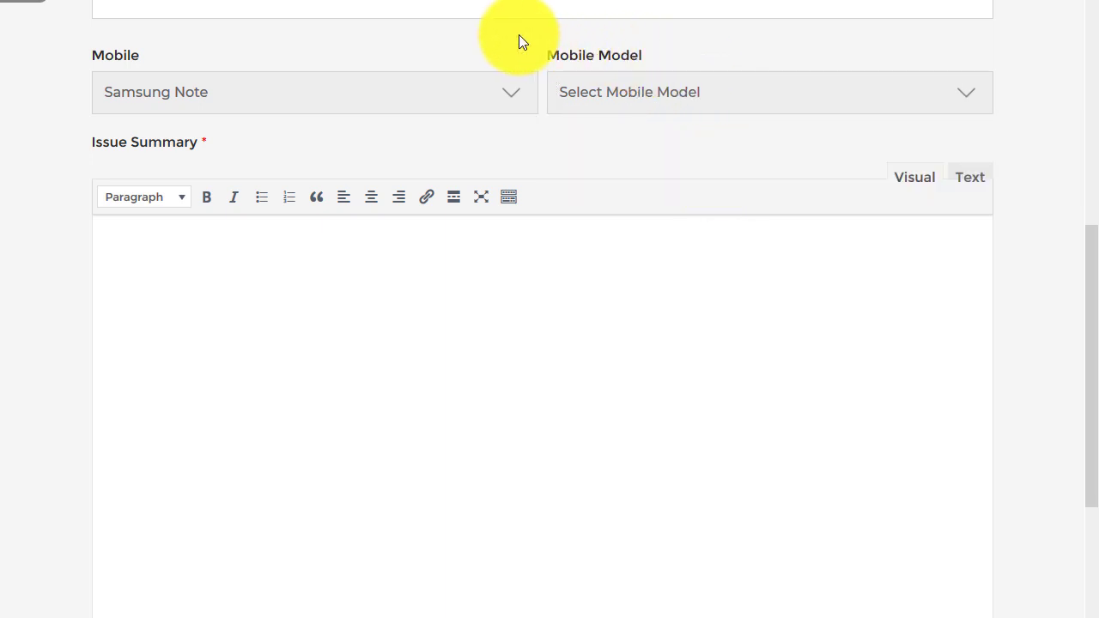
Change the ticket's Mobile selection to iPhone and set Mobile Model to iPhone 11 Pro.
click(467, 94)
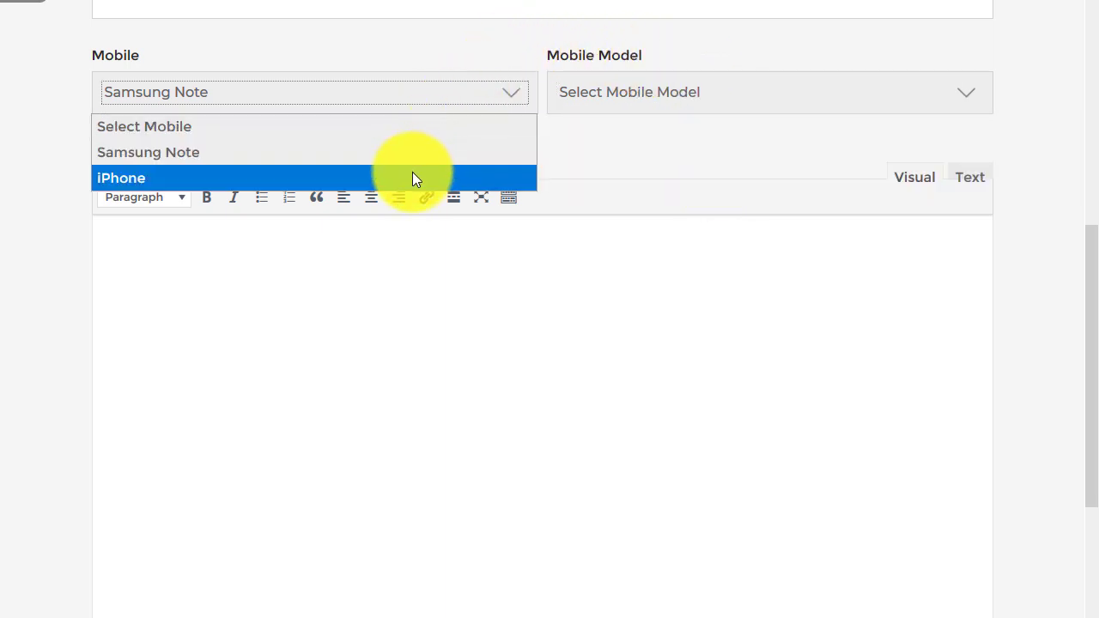
click(413, 176)
click(727, 90)
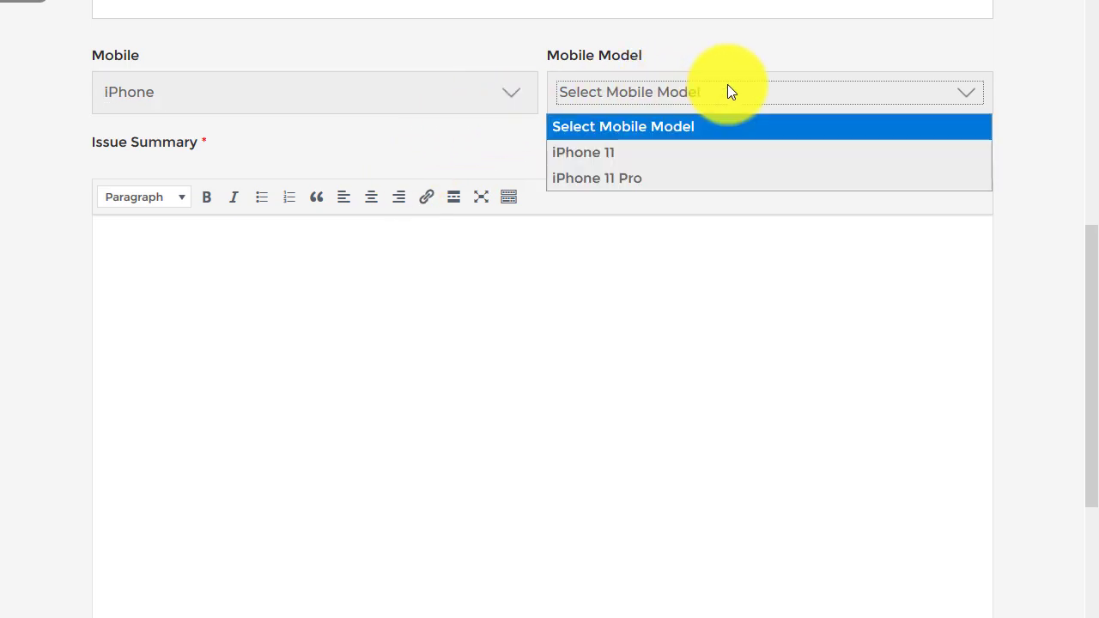
click(679, 178)
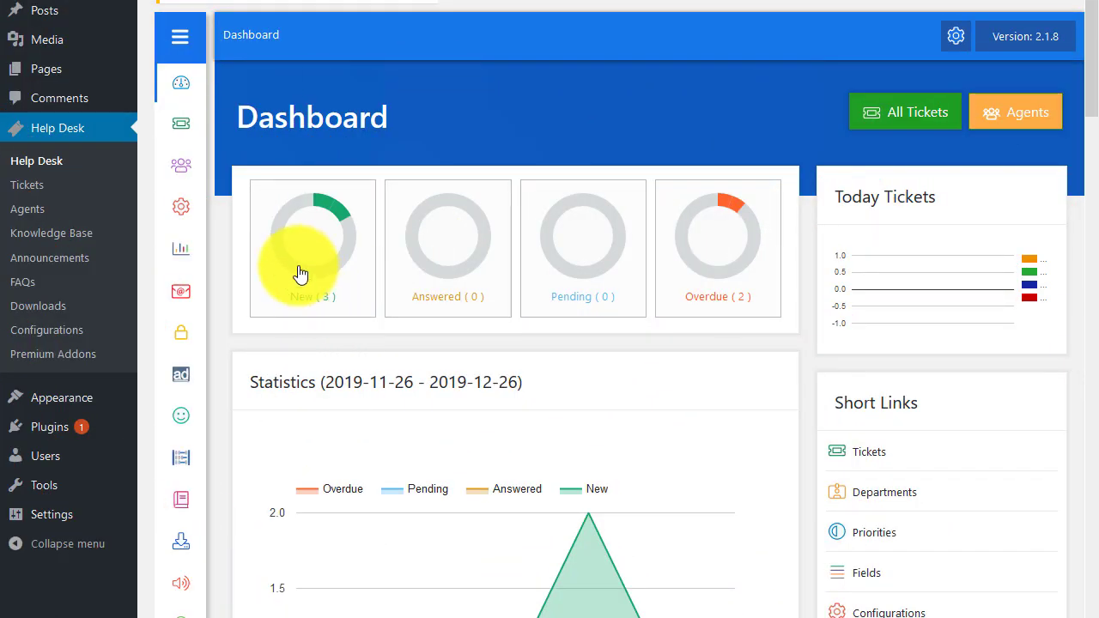
Open the agents list in the Help Desk admin and start adding a new agent.
mouse_move(164, 161)
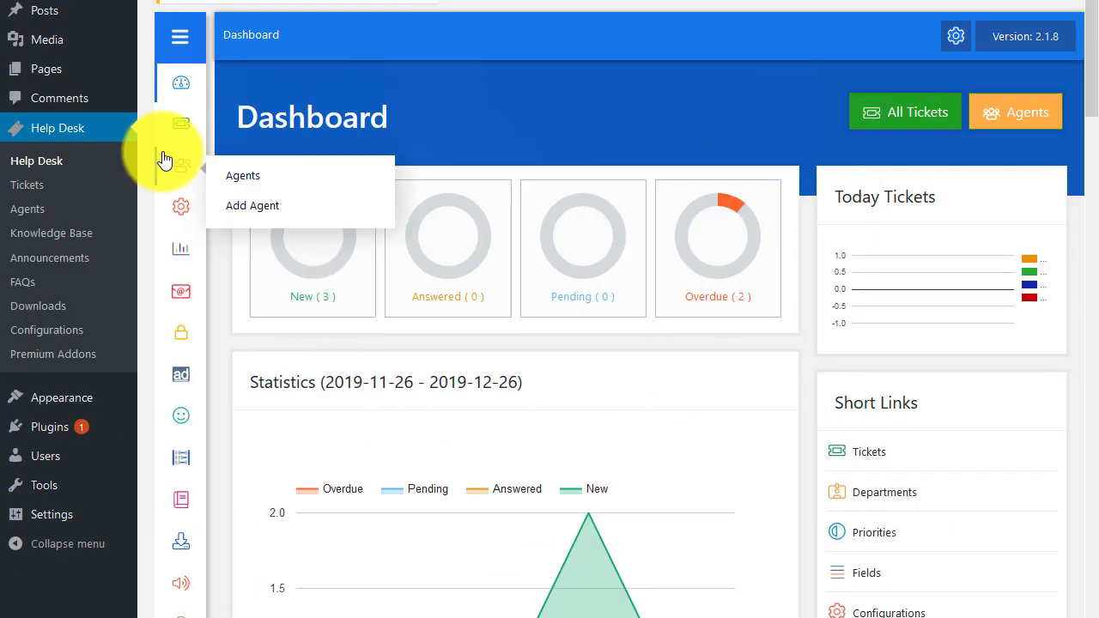
click(245, 176)
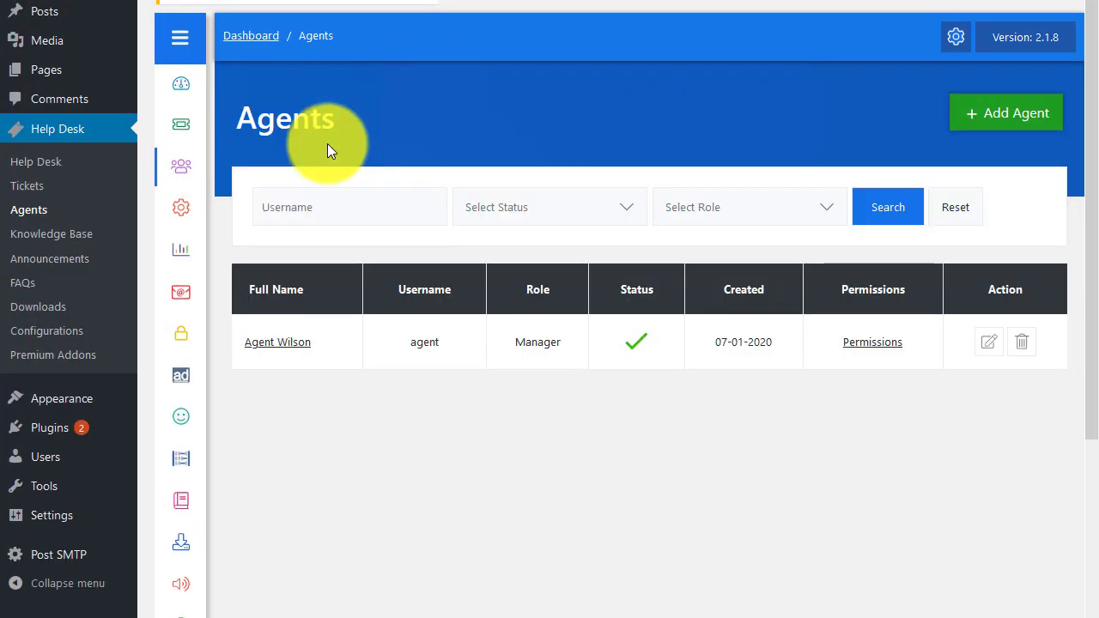
click(1012, 131)
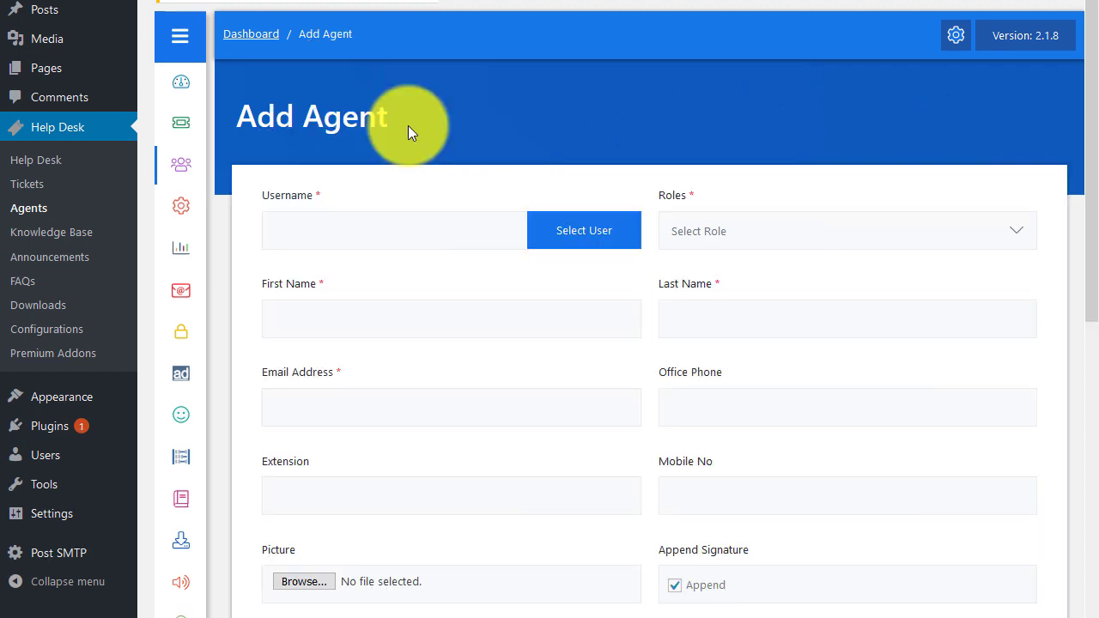
Fill in the new agent from the existing Gladys demo account with the Agent role, last name, office phone, extension and mobile number.
click(583, 238)
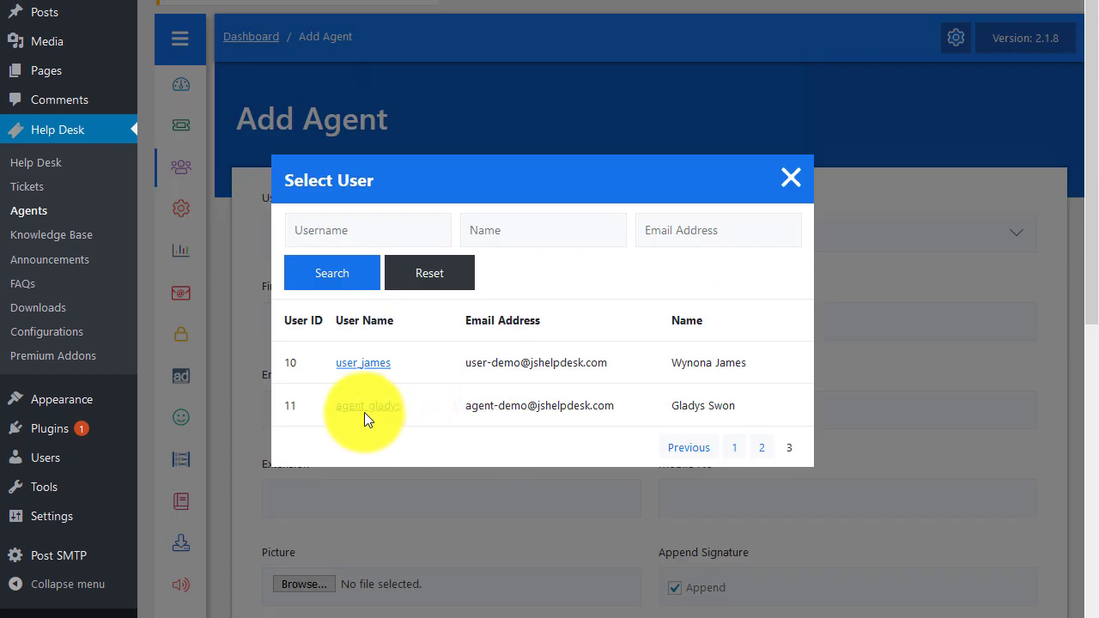
click(360, 408)
click(699, 236)
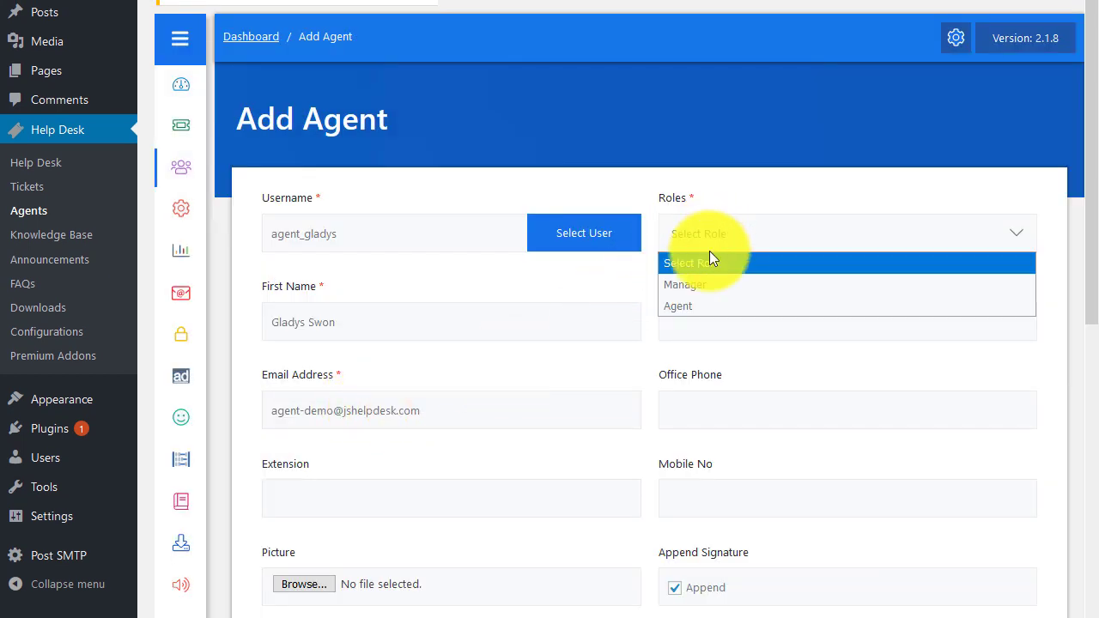
click(704, 309)
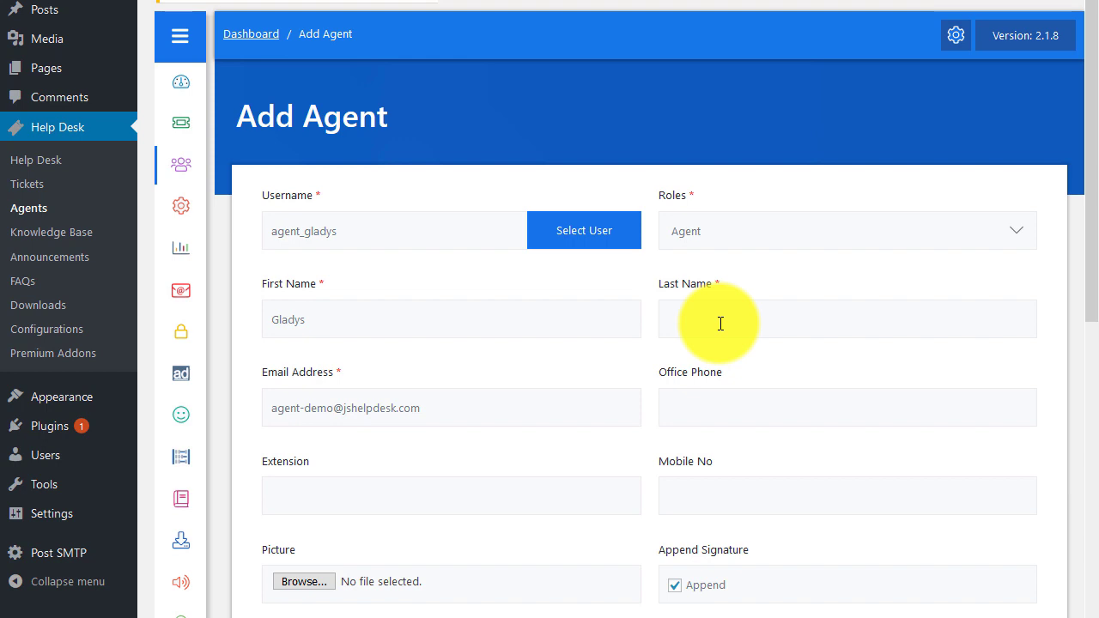
text(Swon)
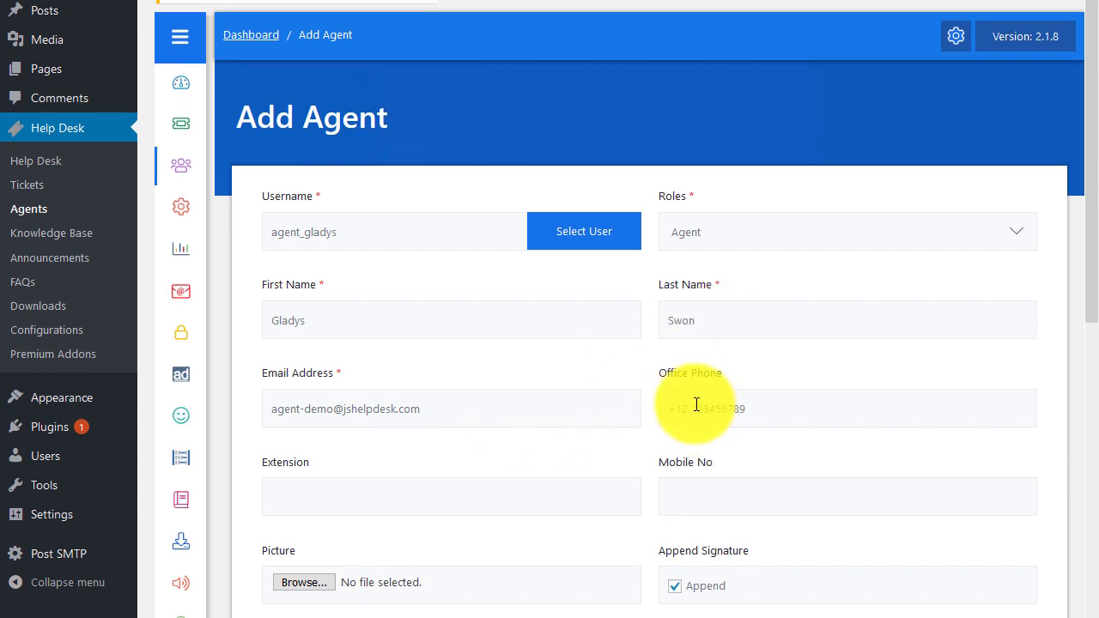
click(470, 509)
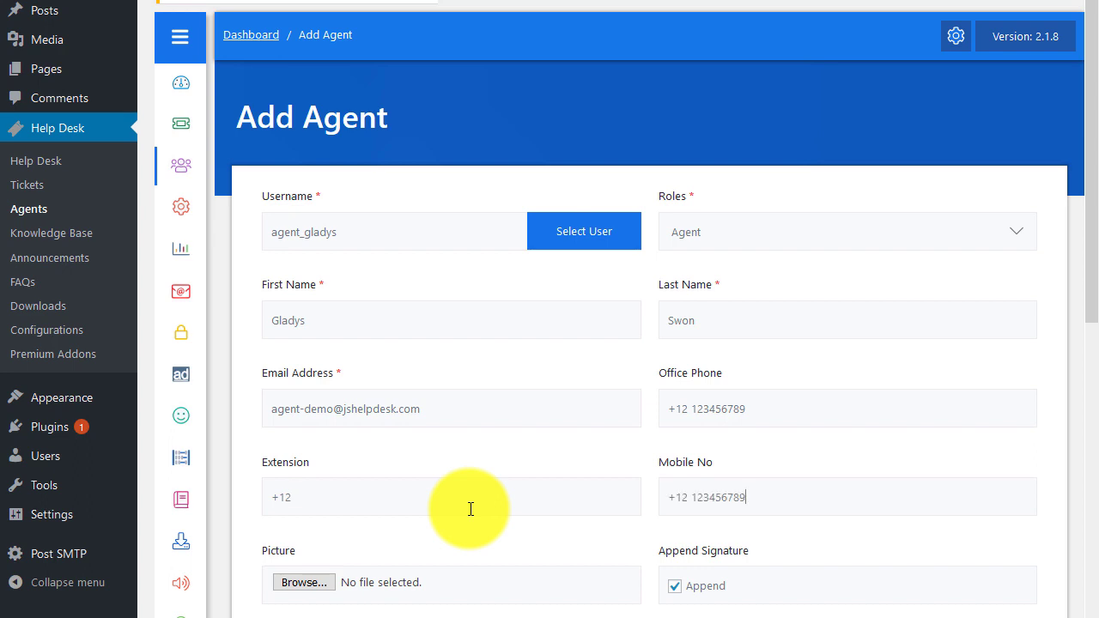
Choose image.png from the Desktop as the new agent's picture.
click(309, 584)
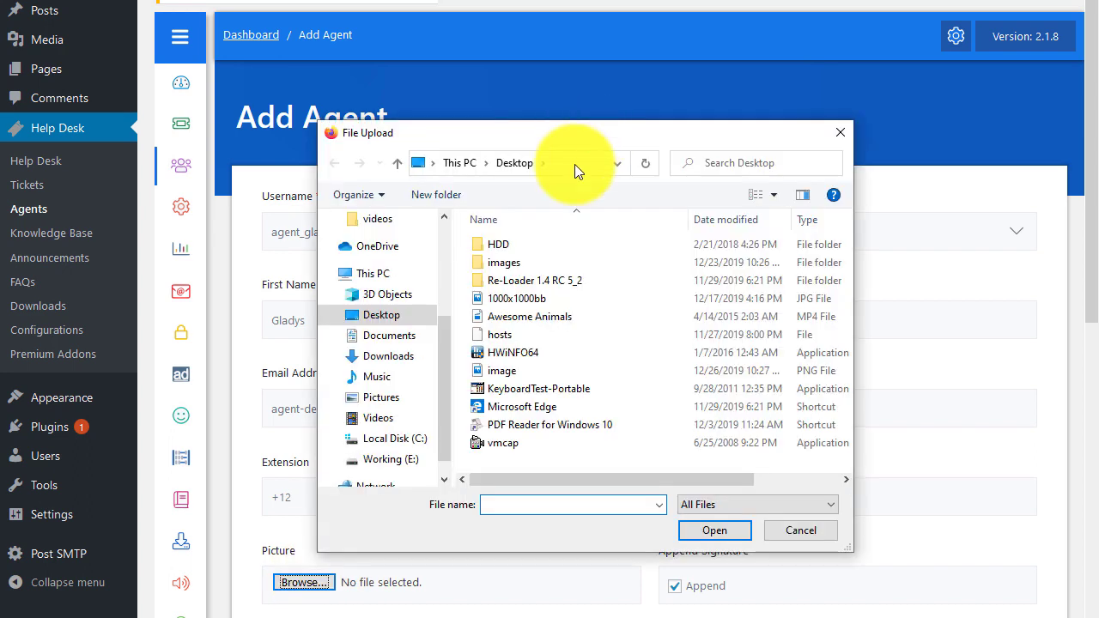
click(501, 374)
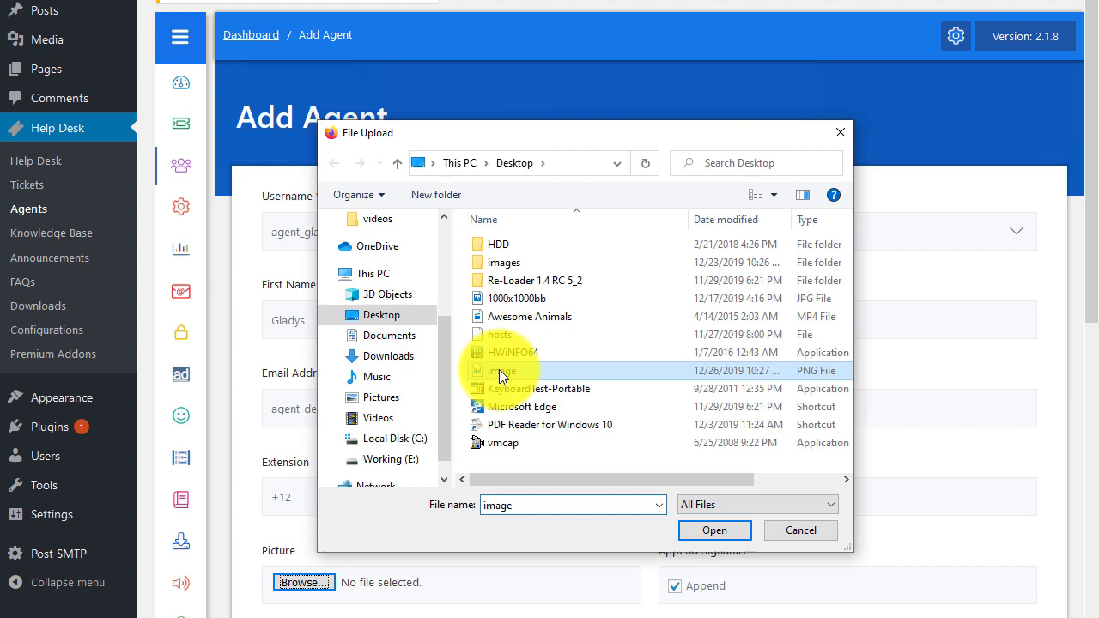
click(704, 532)
Insert the "What is Lorem Ipsum?" sample text as the agent's signature and save the new agent with Active account status.
drag(1091, 123, 1083, 391)
click(312, 221)
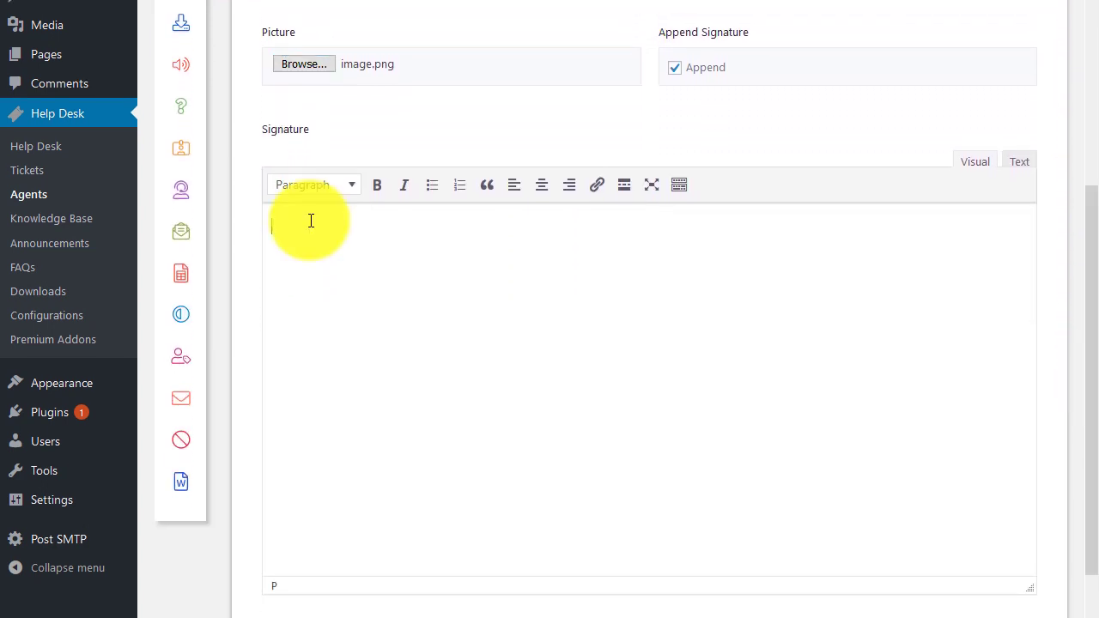
text(What is Lorem Ipsum? Lorem Ipsum is simply dummy text of the printing and typesetting industry. Lorem Ipsum has been the industry's standard dummy text ever since the 1500s, when an unknown printer took a galley of type and scrambled it to make a type specimen book. It has survived not only five centuries, but also the leap into electronic typesetting, remaining essentially unchanged. It was popularised in the 1960s with the release of Letraset sheets containing Lorem Ipsum passages, and more recently with desktop publishing software like Aldus PageMaker including versions of Lorem Ipsum.)
drag(1079, 245, 1079, 454)
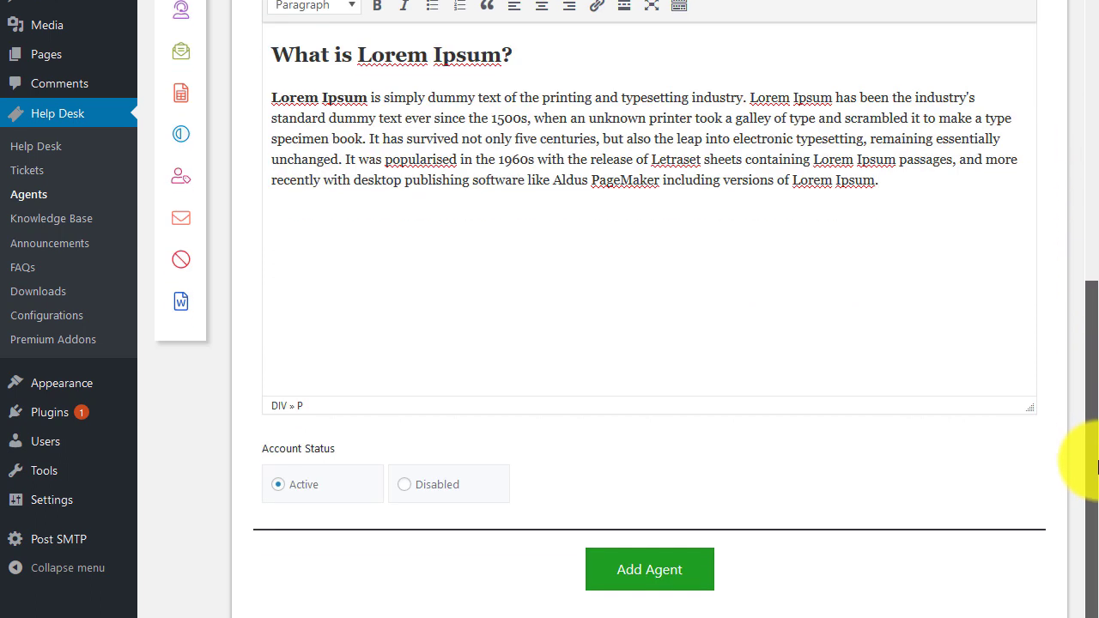
click(658, 584)
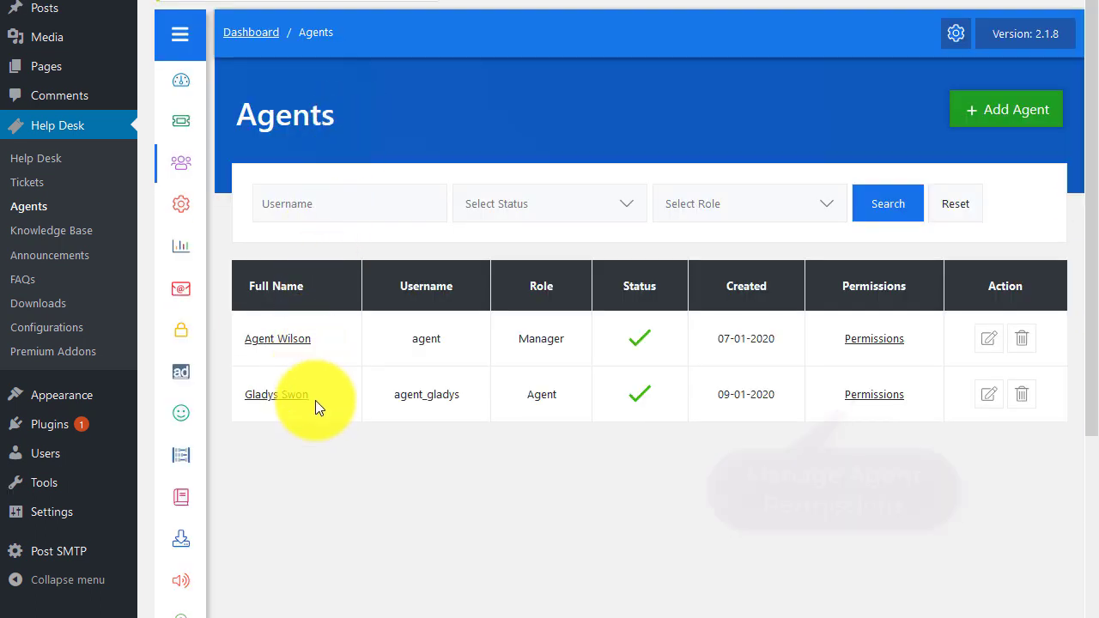
Allow the Computer and IT departments in the new agent's permissions, save them, and view the agent's front-end dashboard.
click(874, 401)
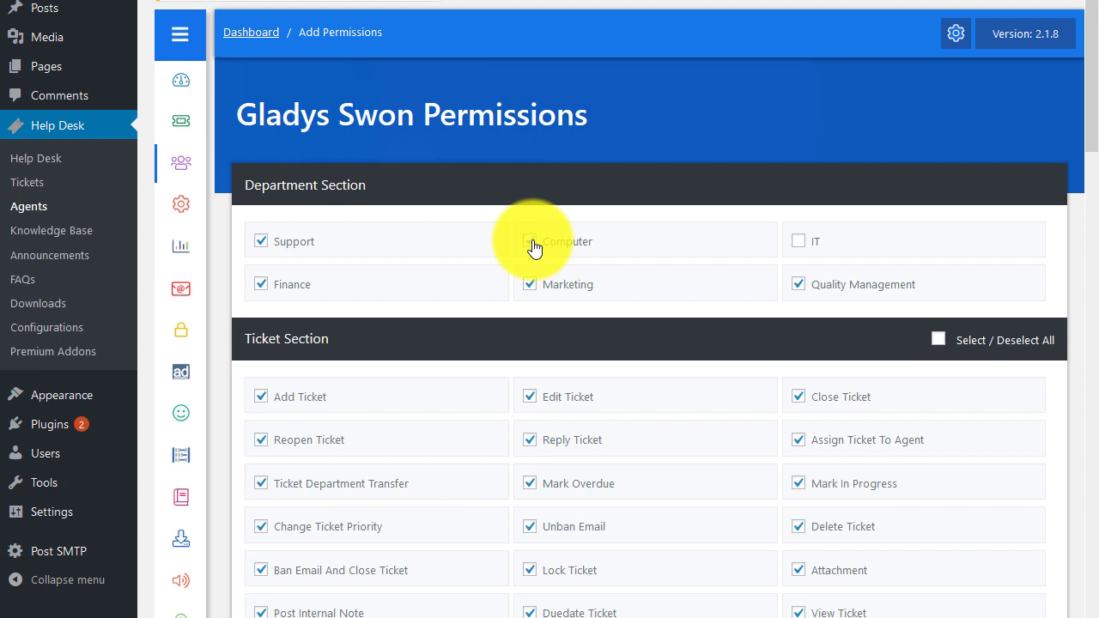
click(531, 244)
click(799, 245)
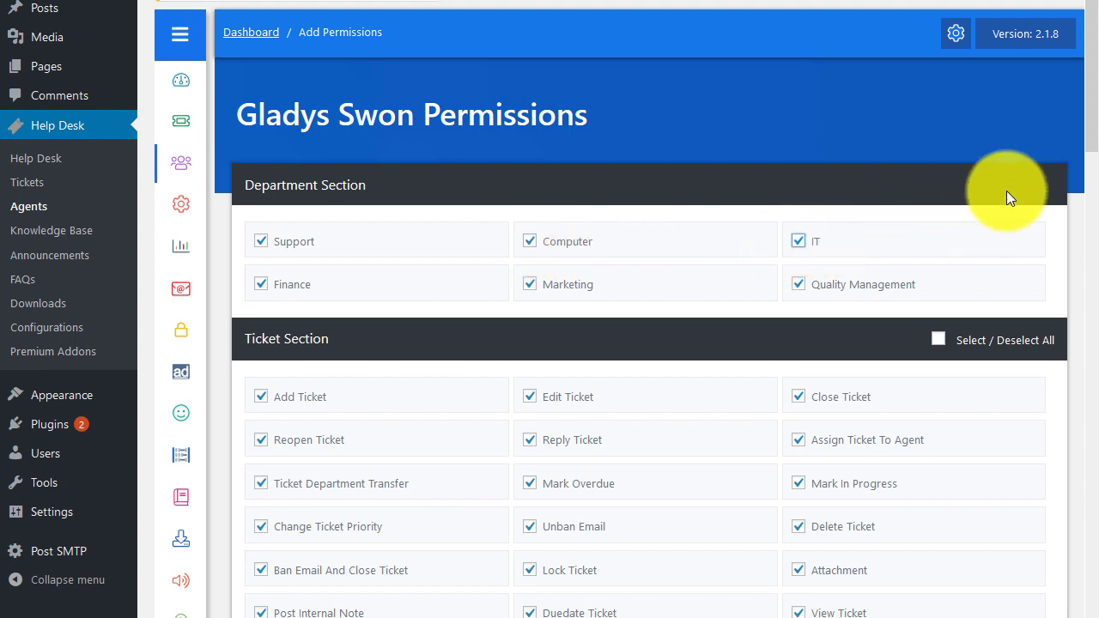
drag(1094, 61, 1084, 608)
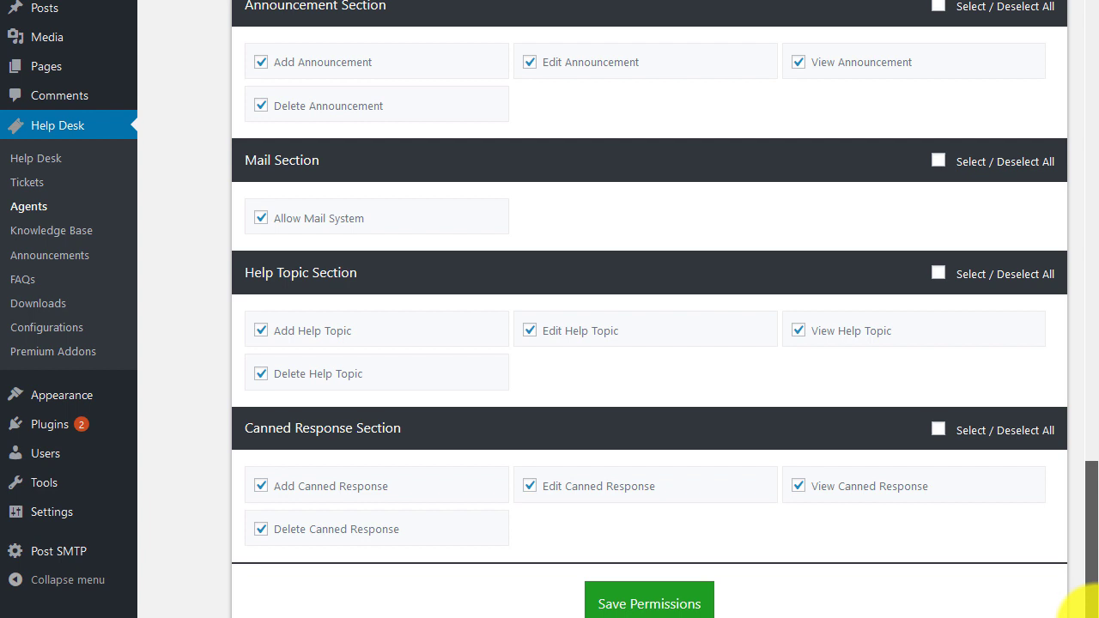
click(660, 607)
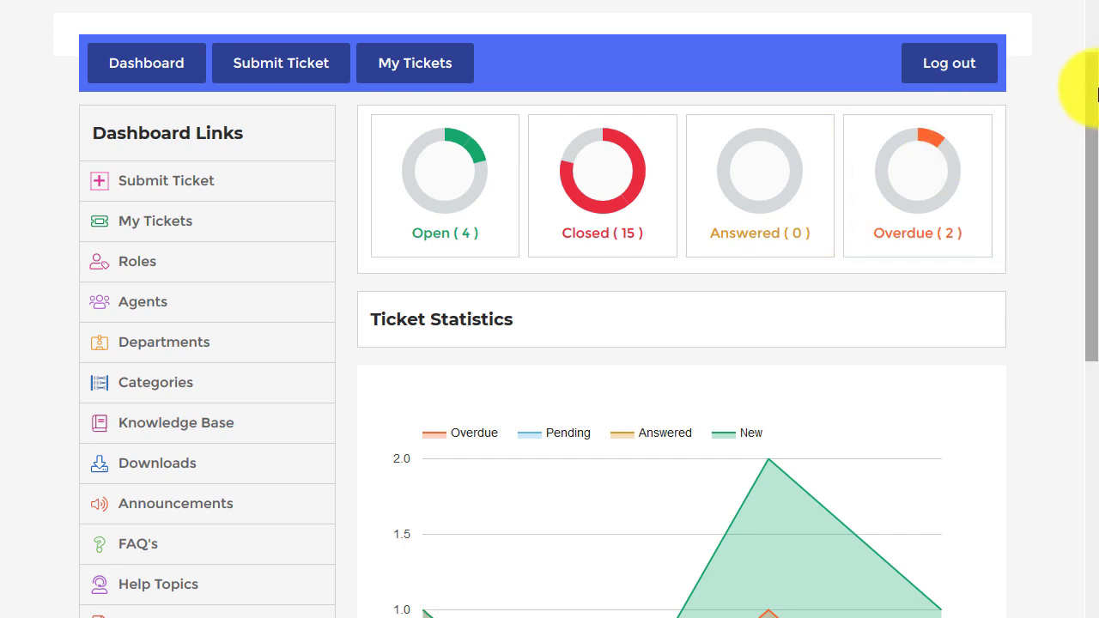
mouse_move(1087, 102)
mouse_down()
mouse_move(1094, 475)
mouse_move(1096, 84)
mouse_move(1082, 94)
mouse_up()
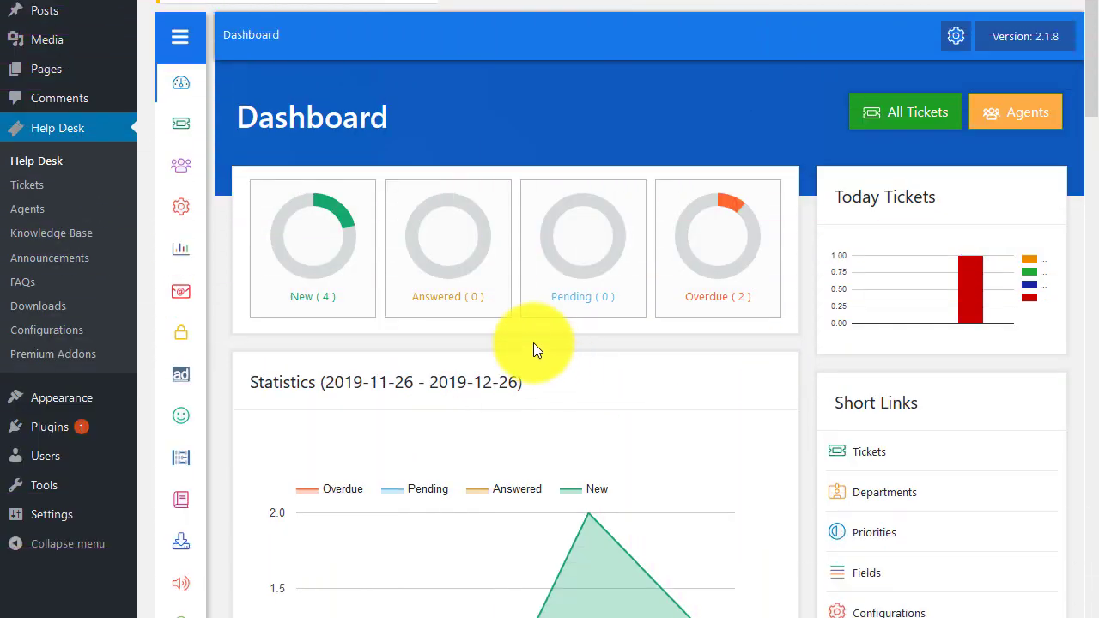
Set Pagination Default Page Size to 4 in the general configuration, save it, and check the paging of the user's ticket list.
mouse_move(192, 209)
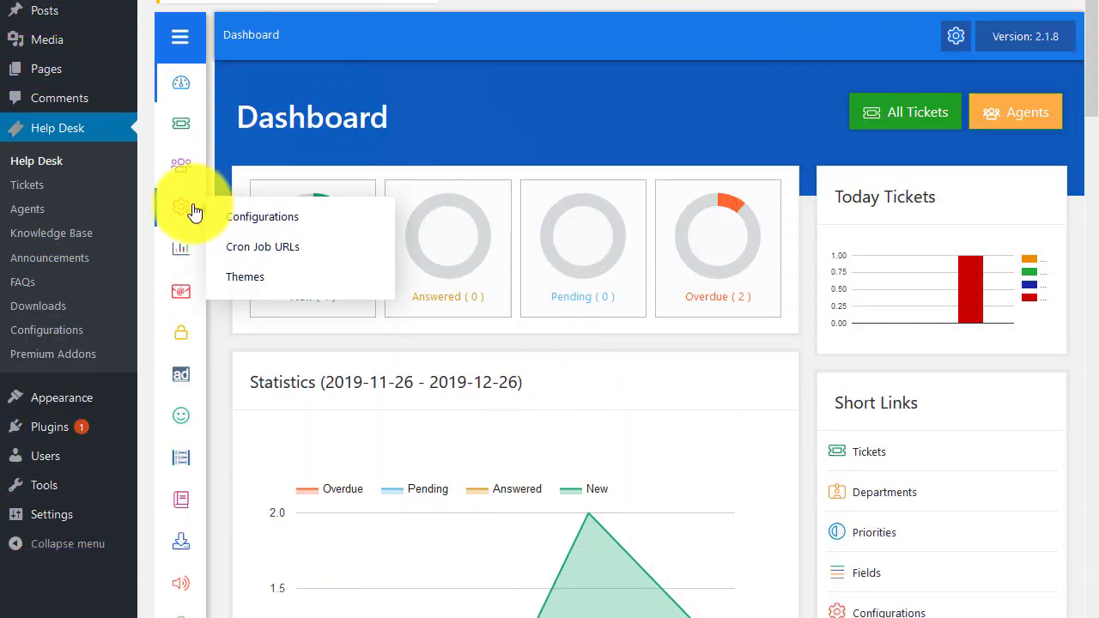
click(271, 218)
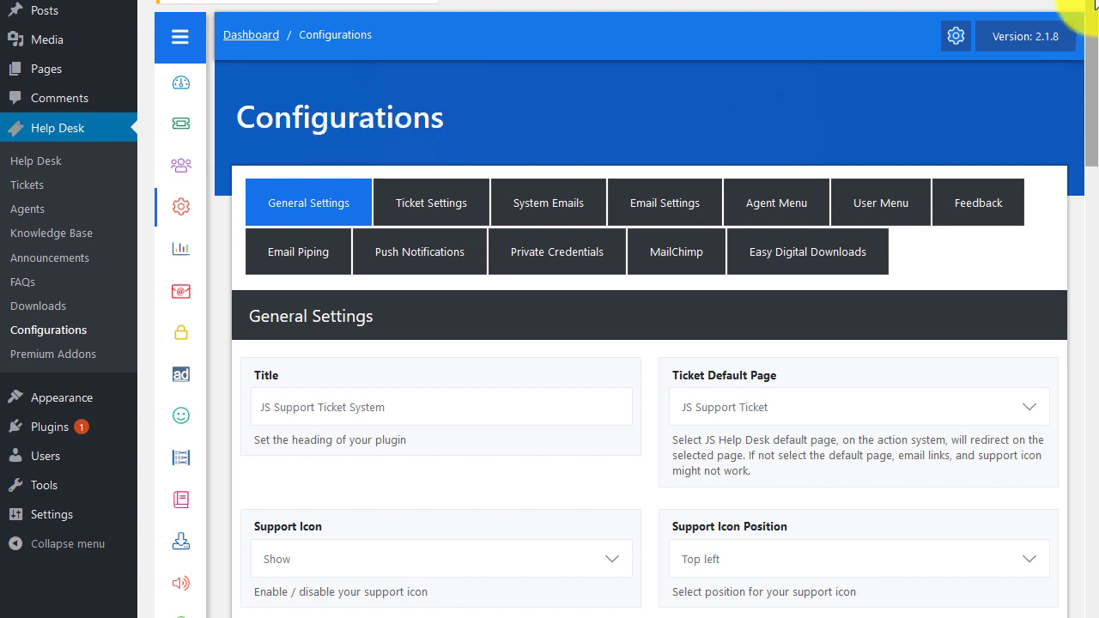
scroll(1096, 39, down, 1)
drag(1096, 39, 1082, 436)
click(776, 188)
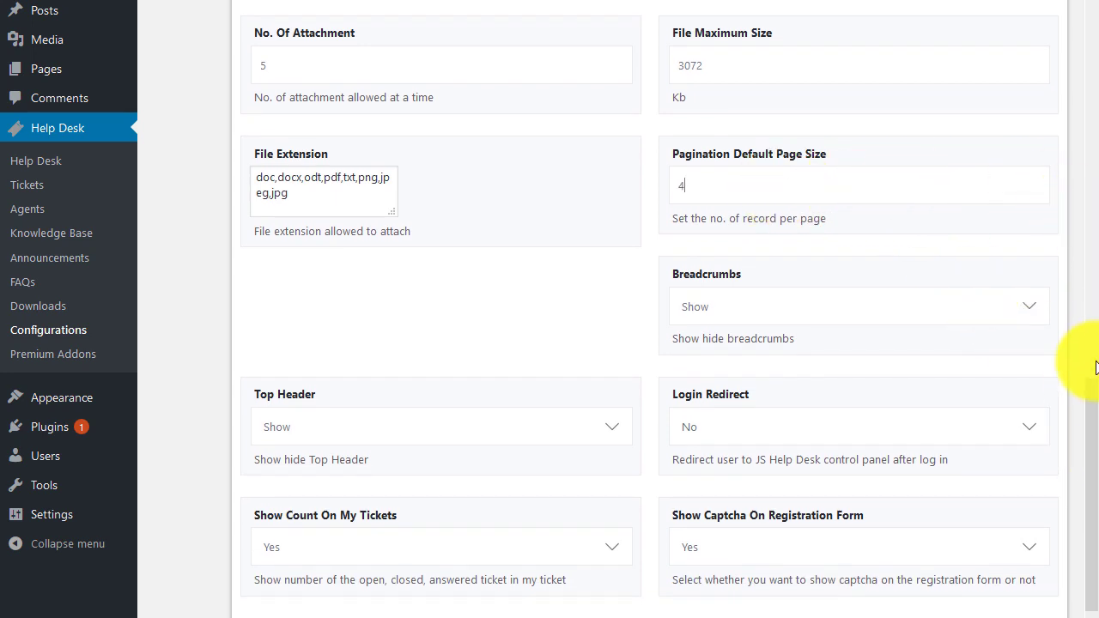
drag(1088, 400, 1096, 519)
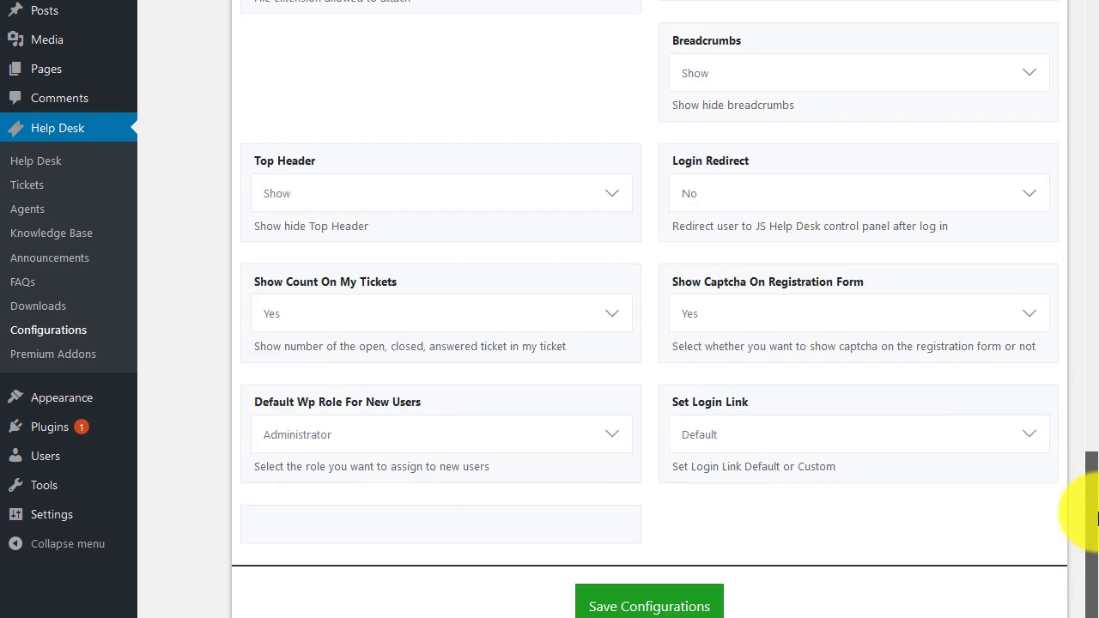
click(615, 609)
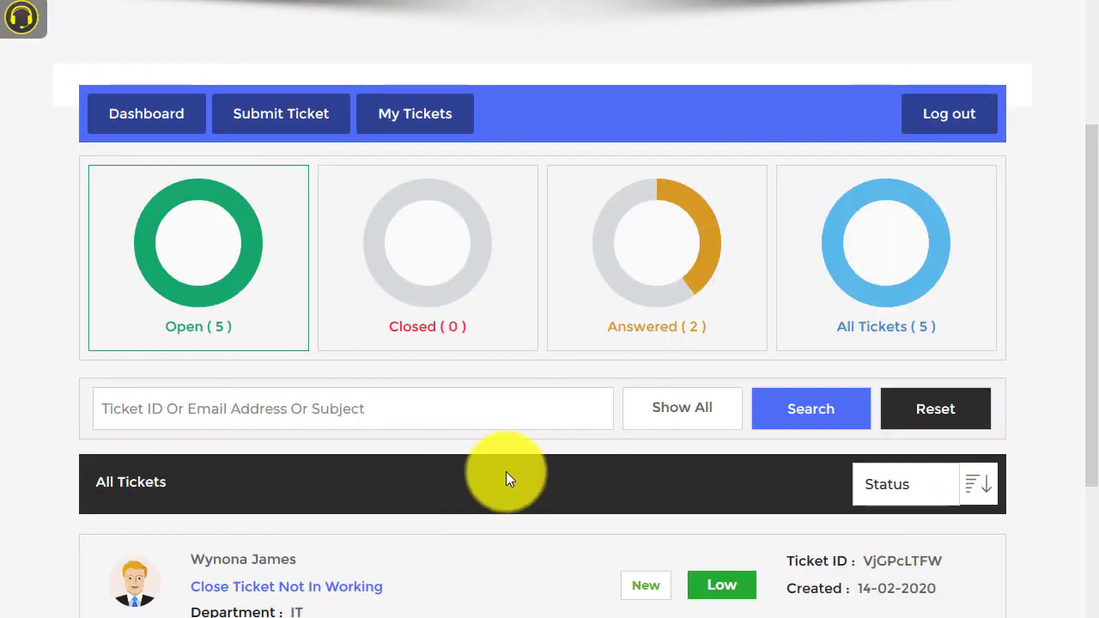
drag(1093, 283, 1095, 519)
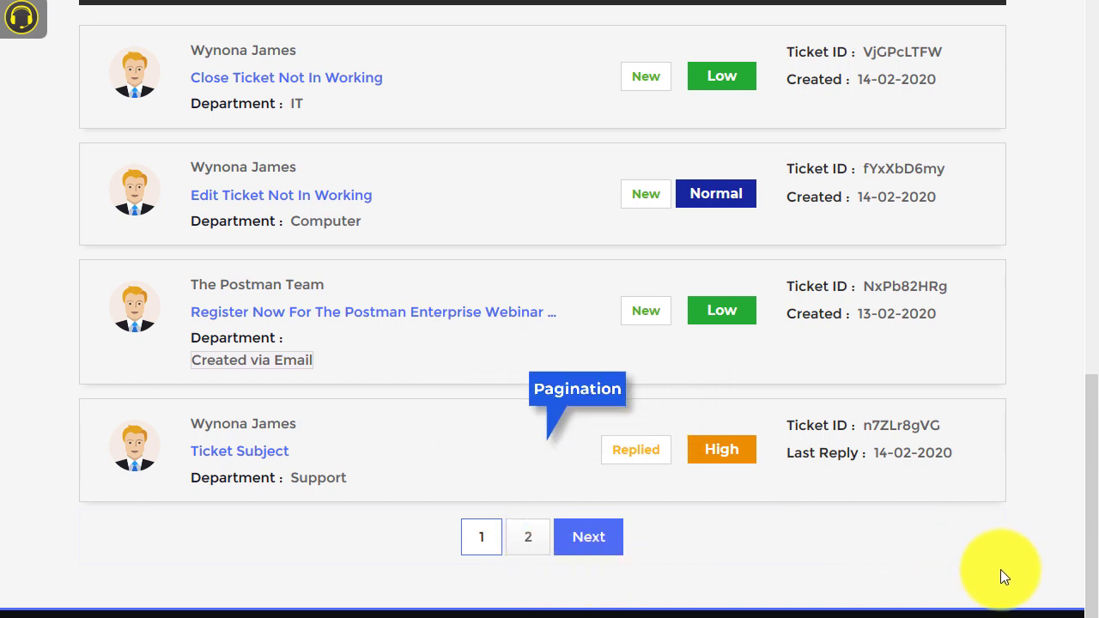
drag(1093, 592, 1092, 356)
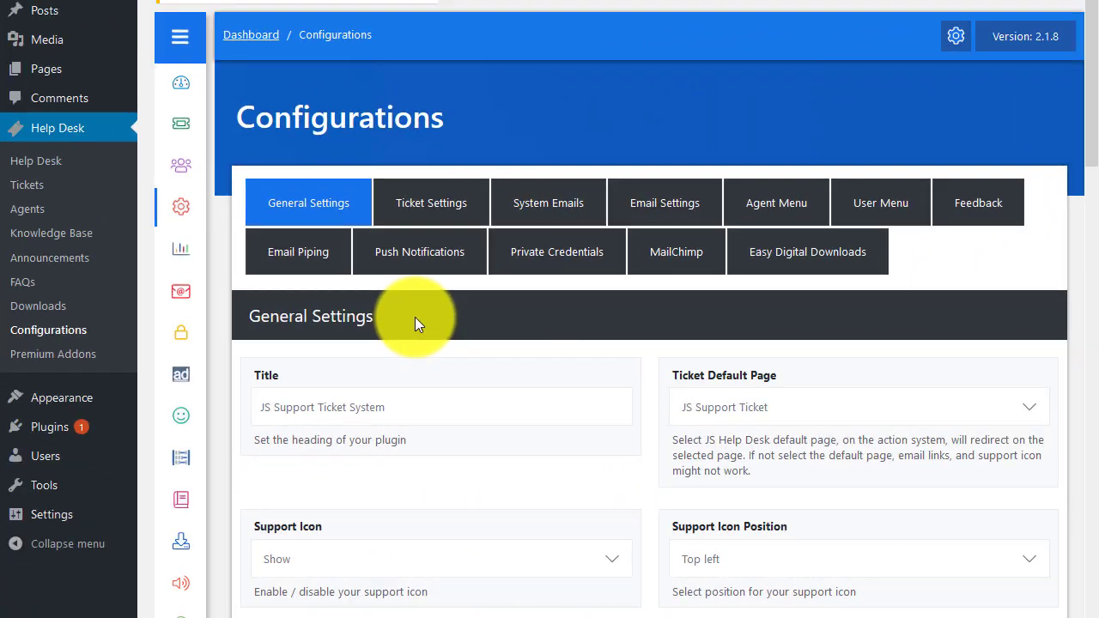
Set Top Header to Hide and Show Count On My Tickets to No in the general settings, and save the configuration.
drag(1089, 34, 1097, 562)
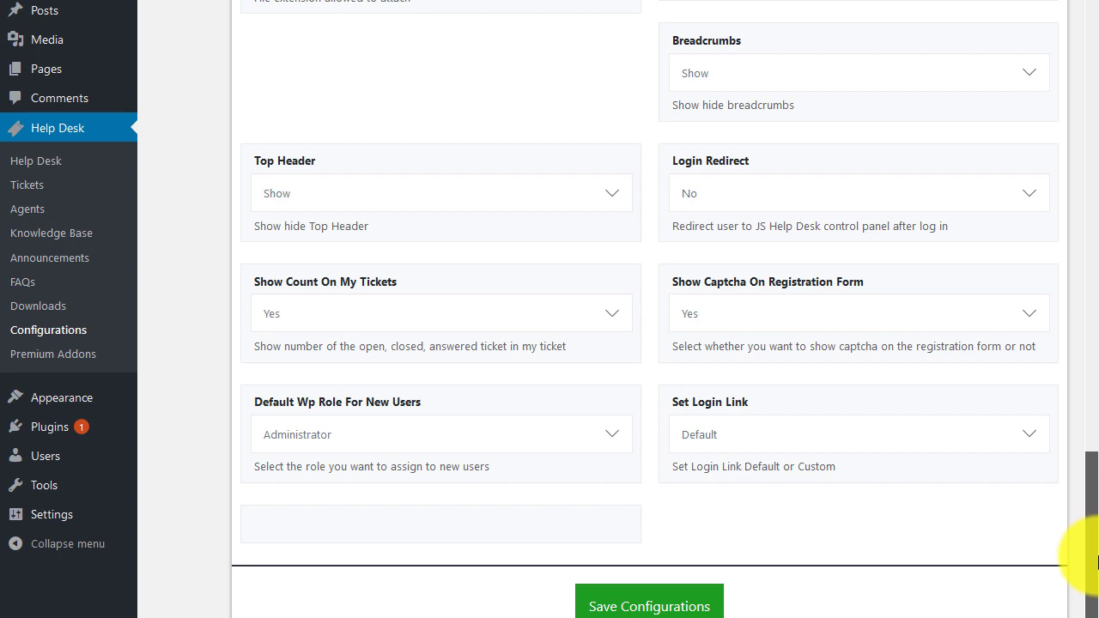
click(460, 186)
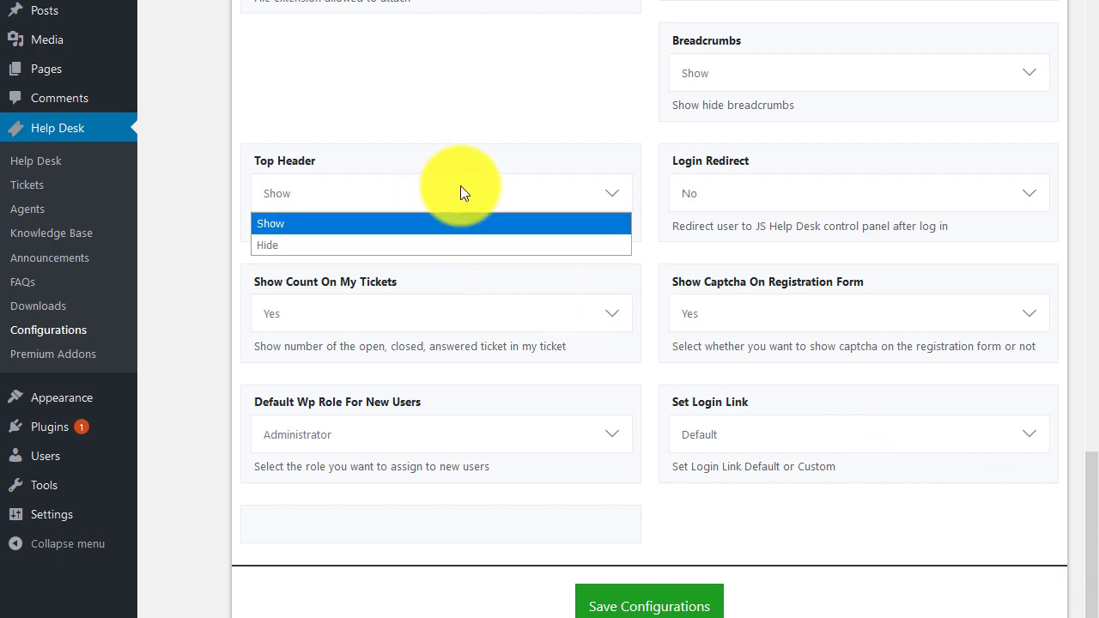
click(400, 248)
click(436, 311)
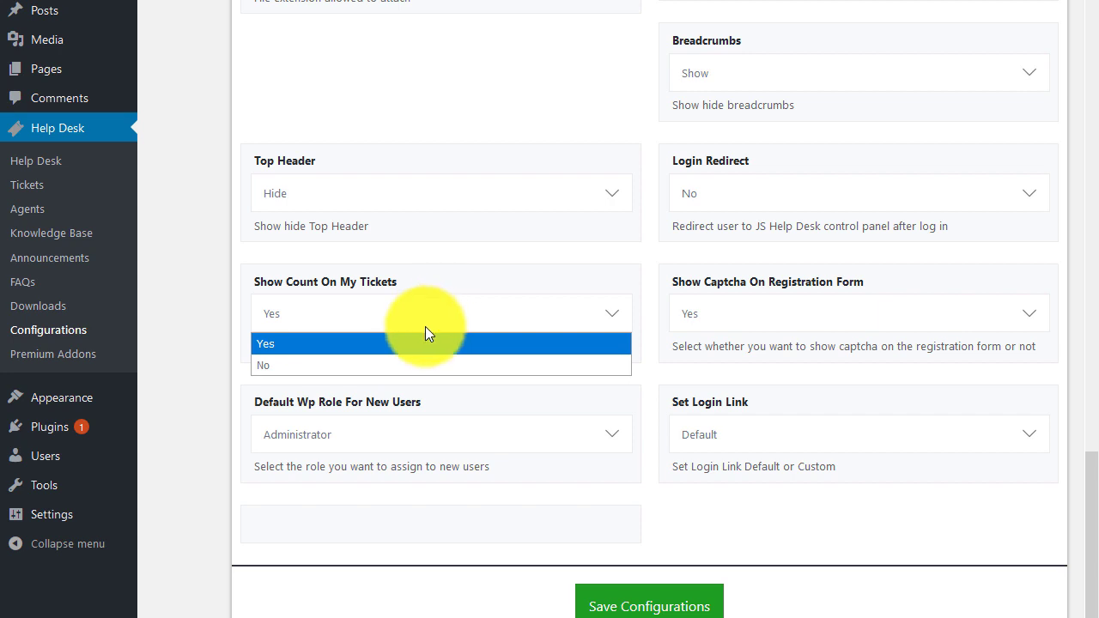
click(393, 362)
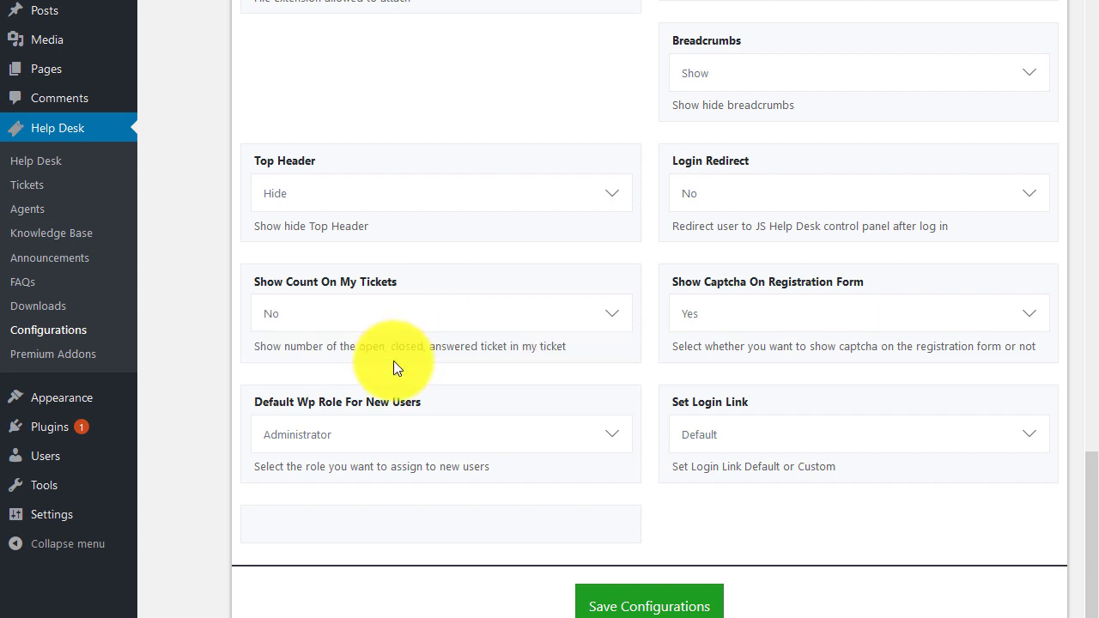
click(638, 604)
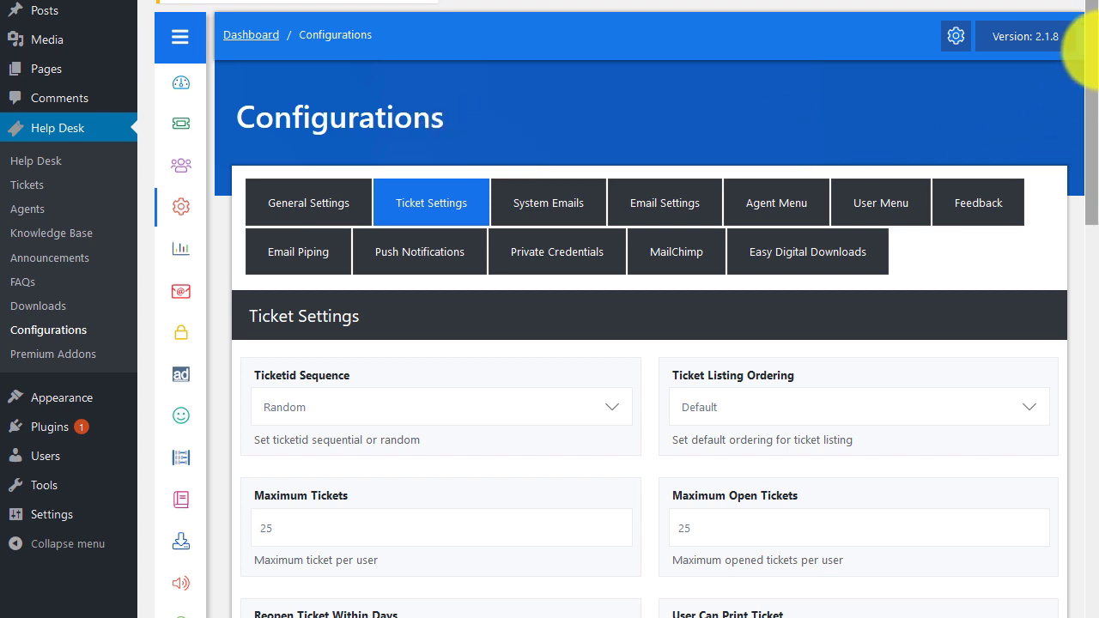
Set Visitor Can Create Ticket to Yes in the ticket settings and save the configuration.
drag(1092, 18, 1095, 516)
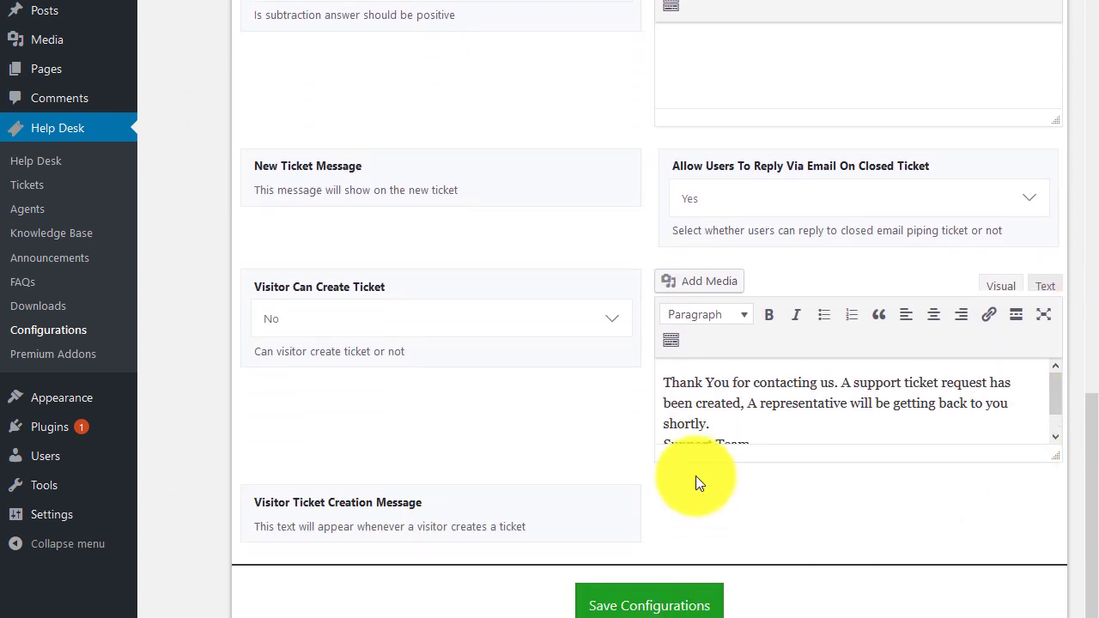
click(503, 318)
click(455, 348)
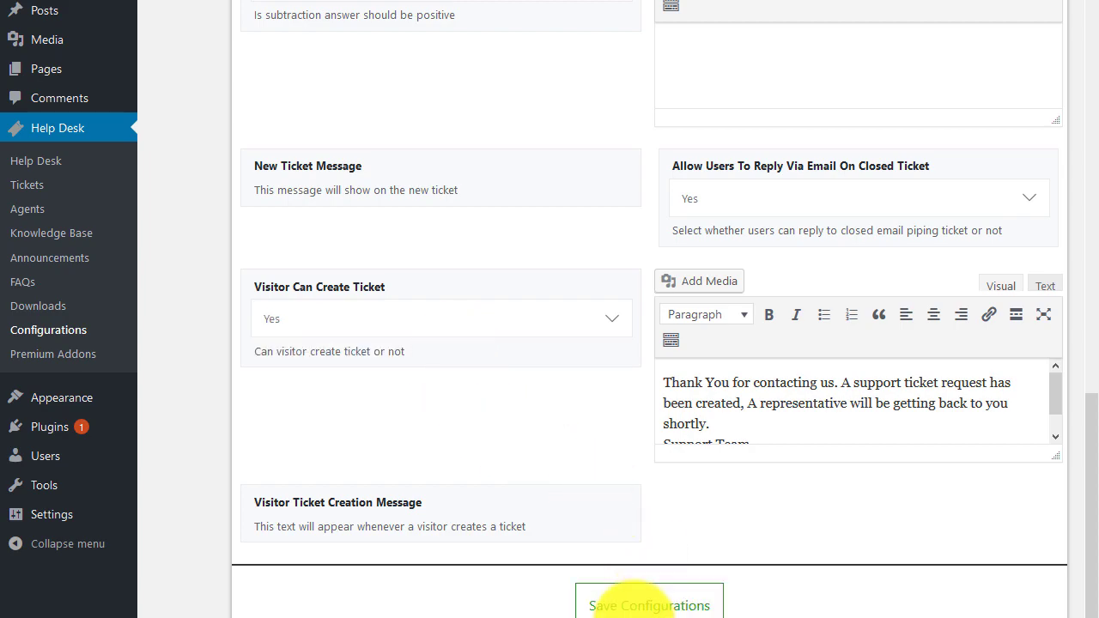
click(631, 605)
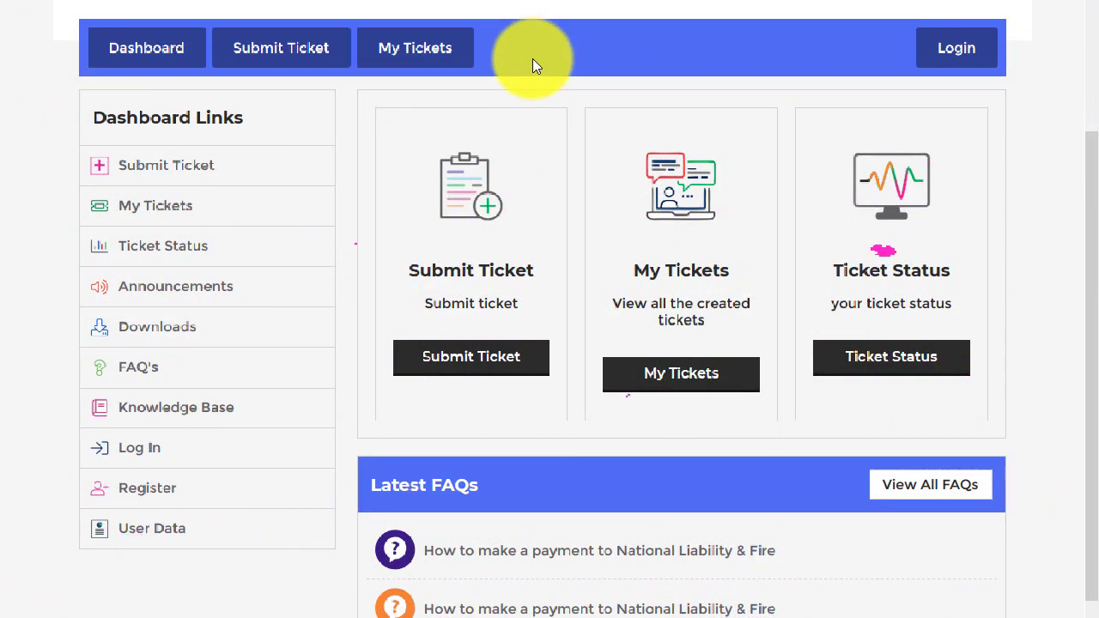
Start a visitor ticket with e-mail, full name and phone, Support department, Help Topic Support and Urgent priority.
click(159, 170)
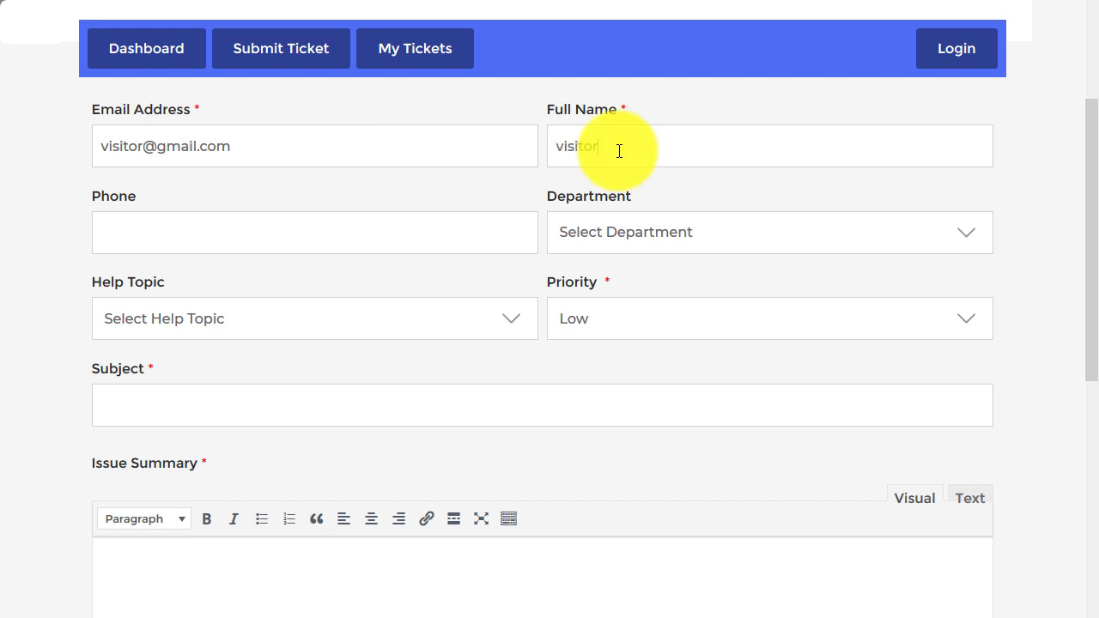
click(448, 244)
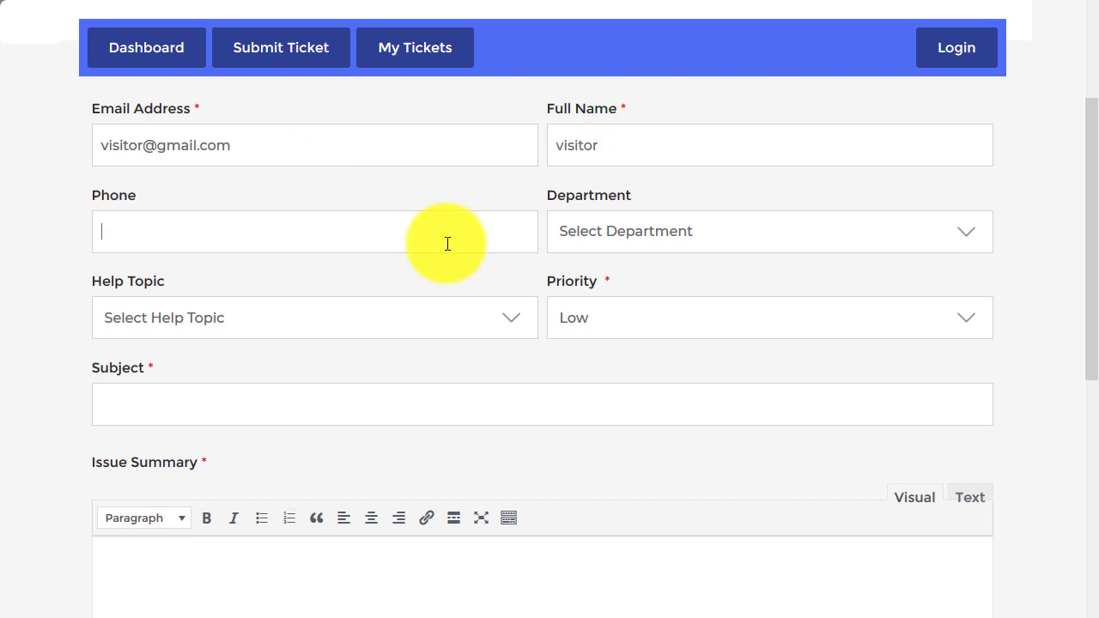
click(630, 243)
click(608, 337)
click(451, 324)
click(340, 378)
click(600, 320)
click(589, 454)
Complete the visitor ticket with subject Visitor Ticket, the Lorem Ipsum text as issue summary and the captcha answer, and submit it.
click(415, 387)
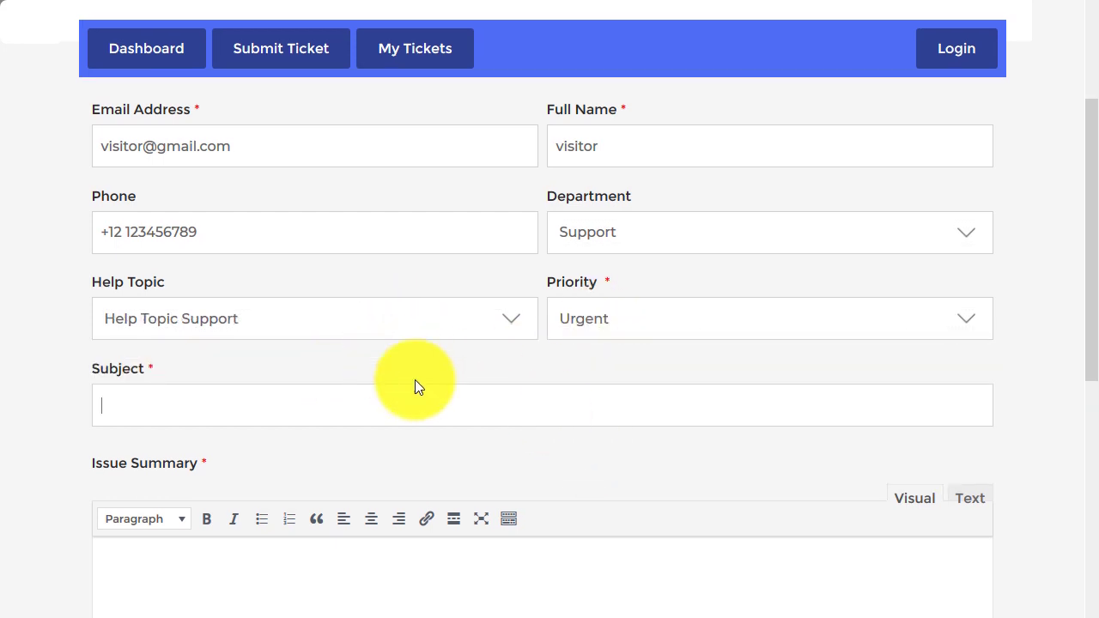
click(197, 572)
key(ctrl+v)
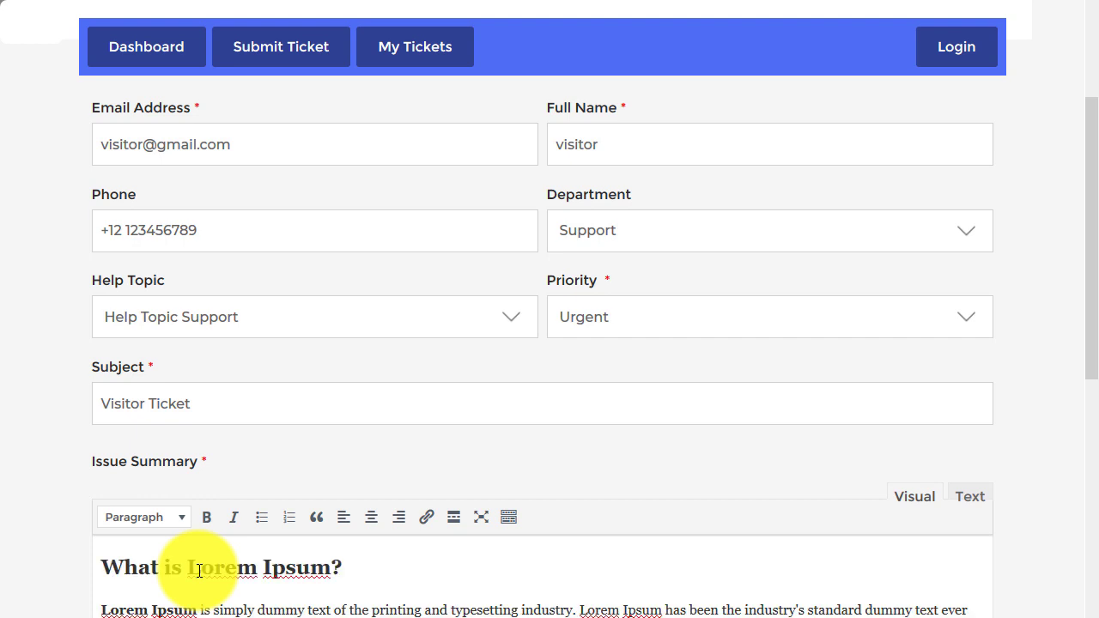
drag(1089, 209, 1088, 616)
click(164, 448)
text(19)
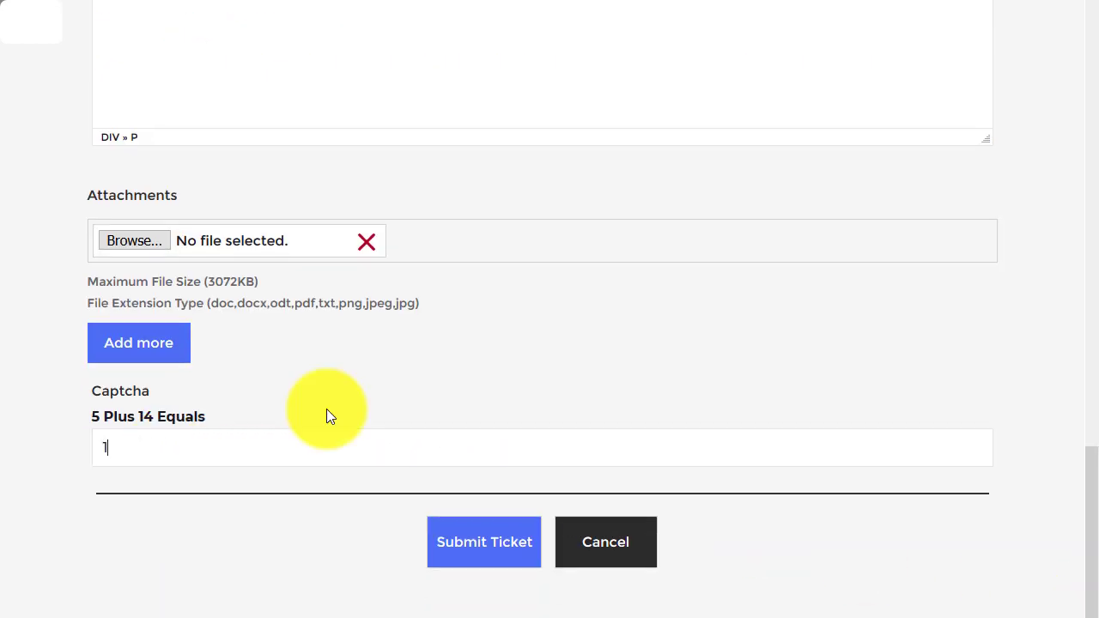
click(462, 554)
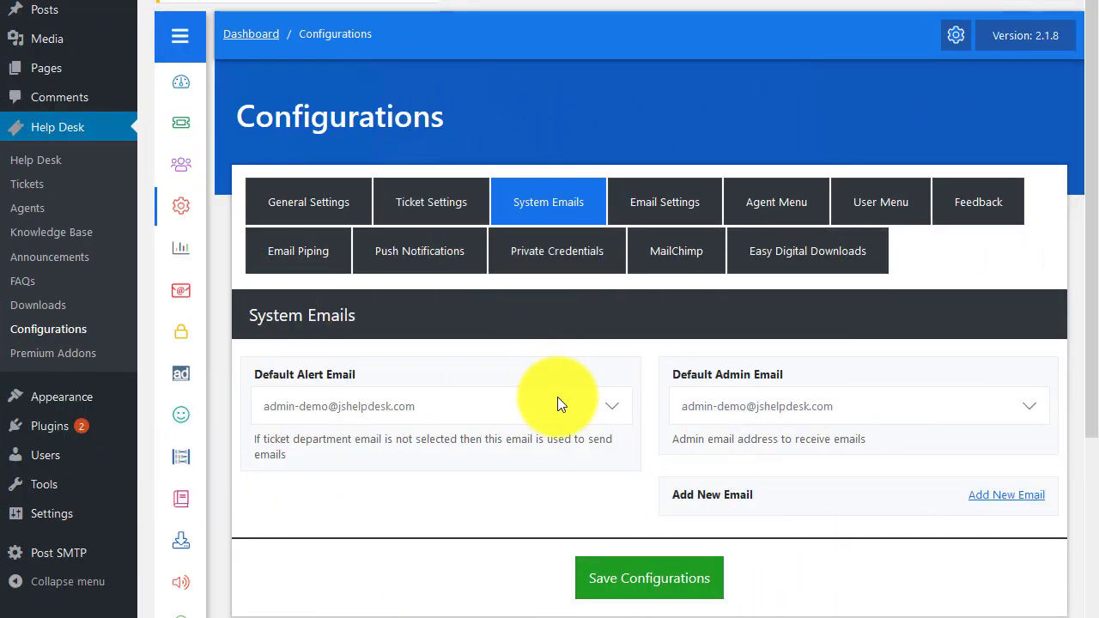
Add a new system email with the admin's e-mail address, Send Email By set to Default, and save it.
click(1009, 503)
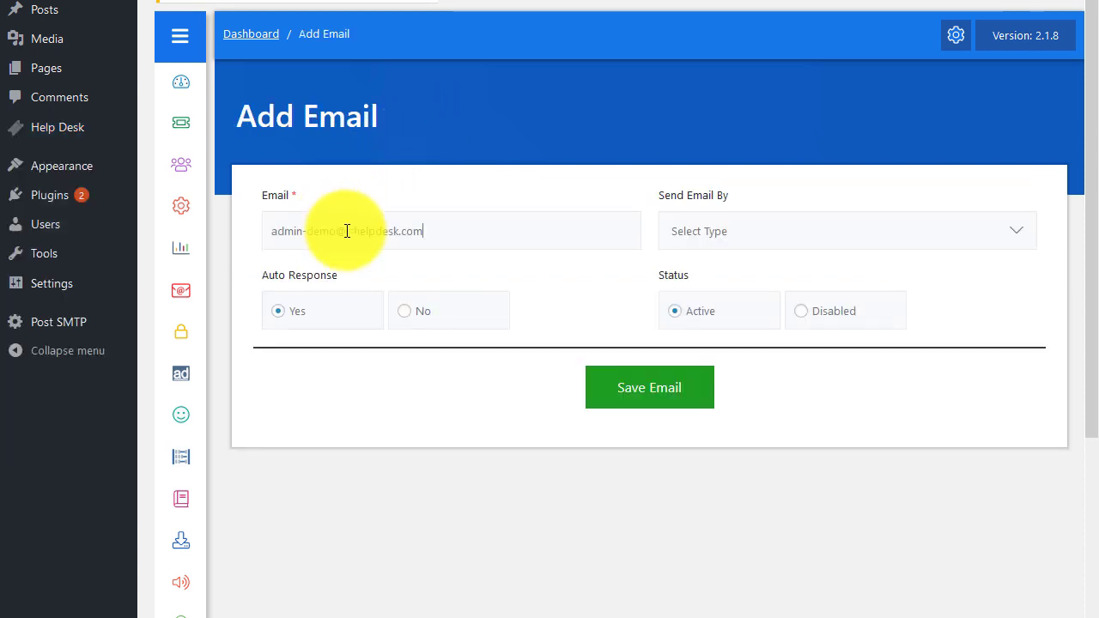
click(786, 236)
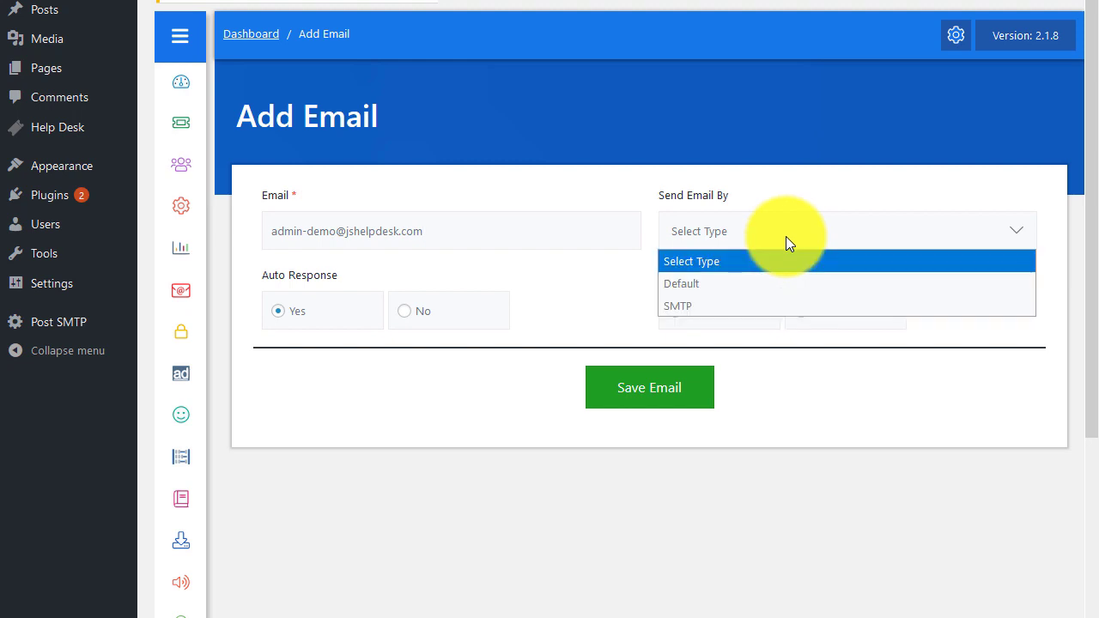
click(738, 289)
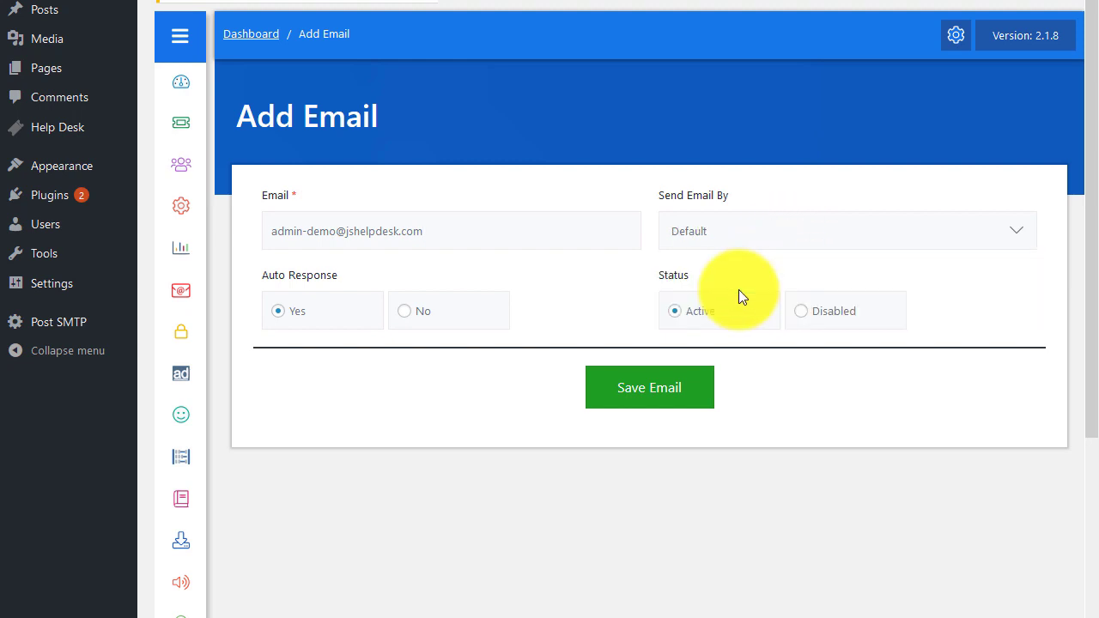
click(646, 399)
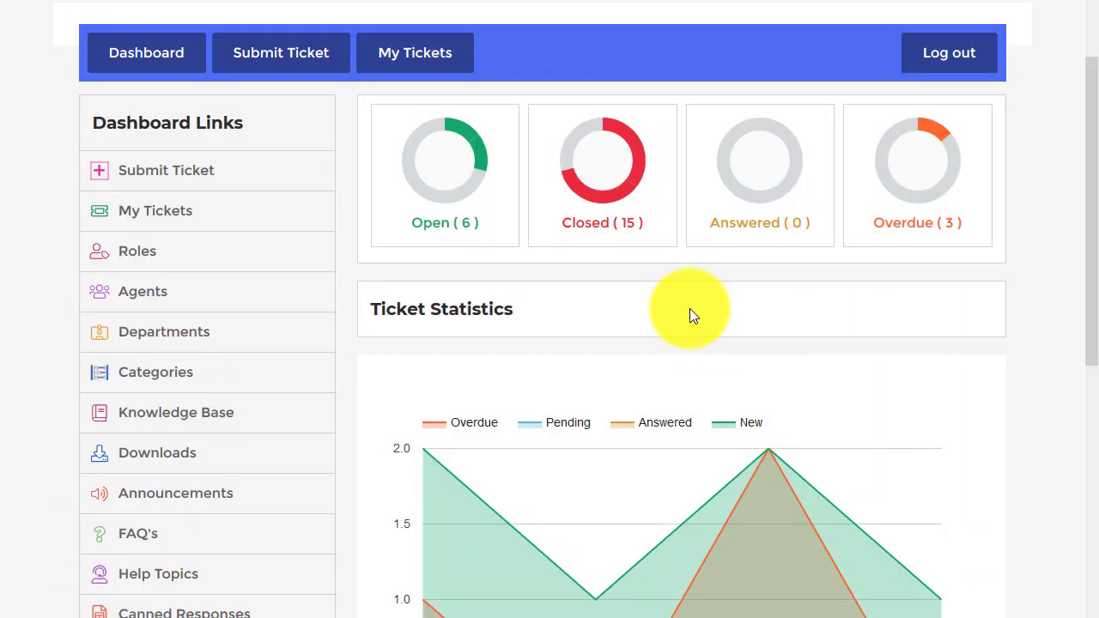
Add a department titled Finance with the admin outgoing e-mail, the Lorem Ipsum text as signature and status Enabled, and save it.
click(152, 335)
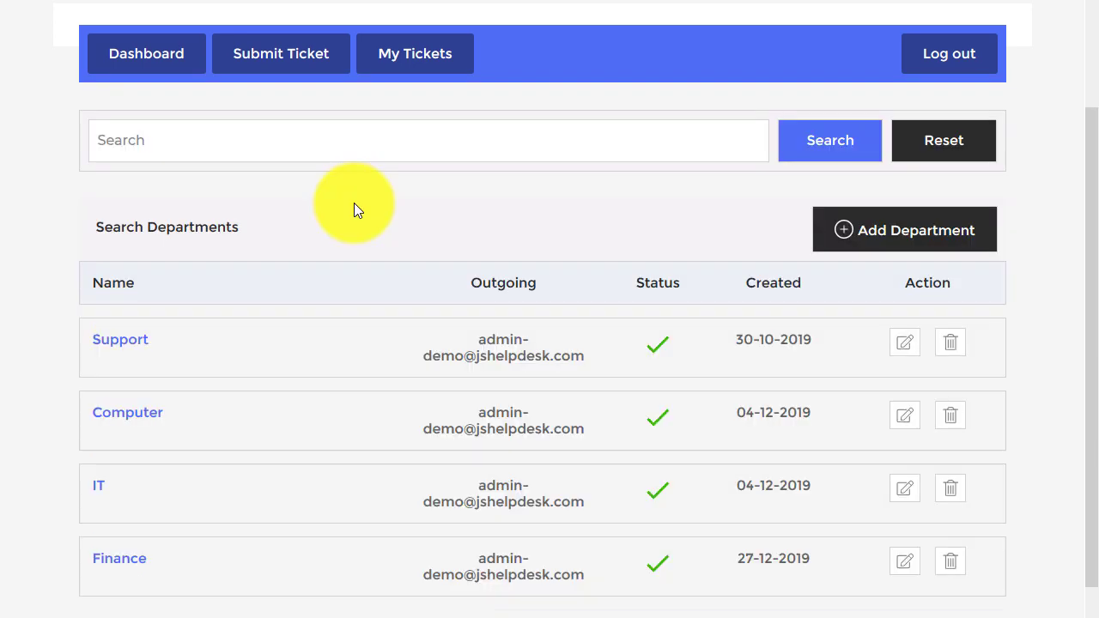
click(923, 245)
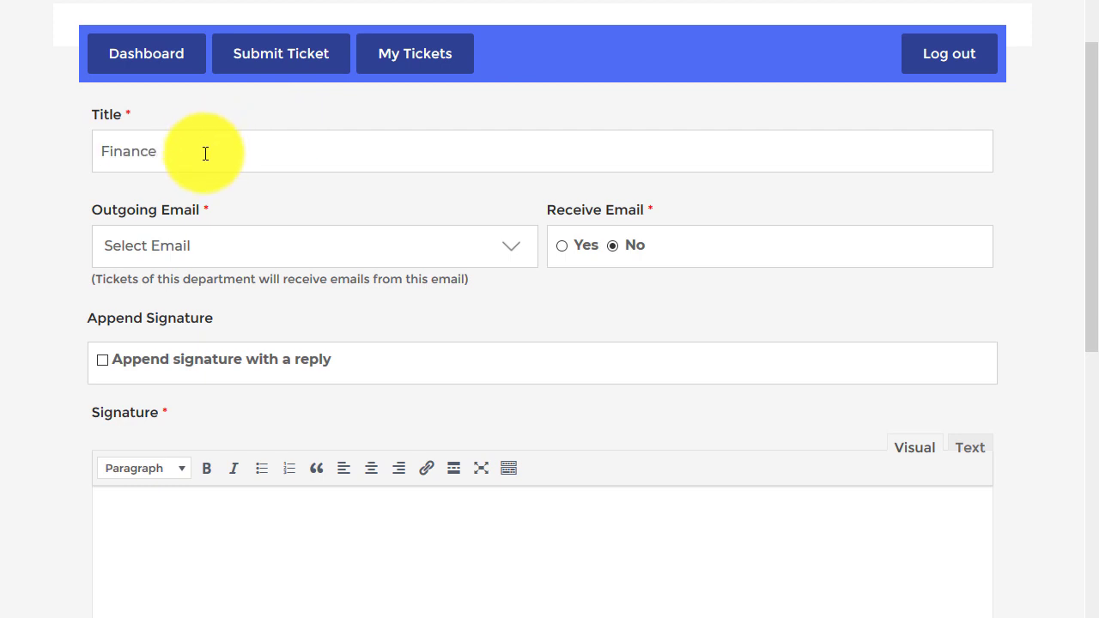
click(490, 260)
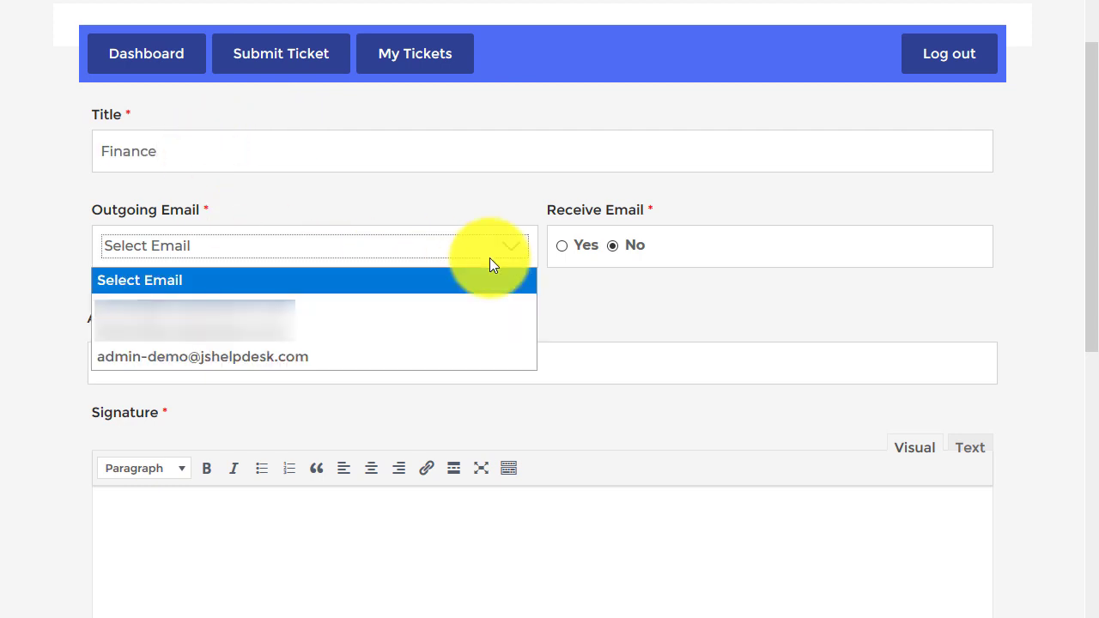
click(417, 356)
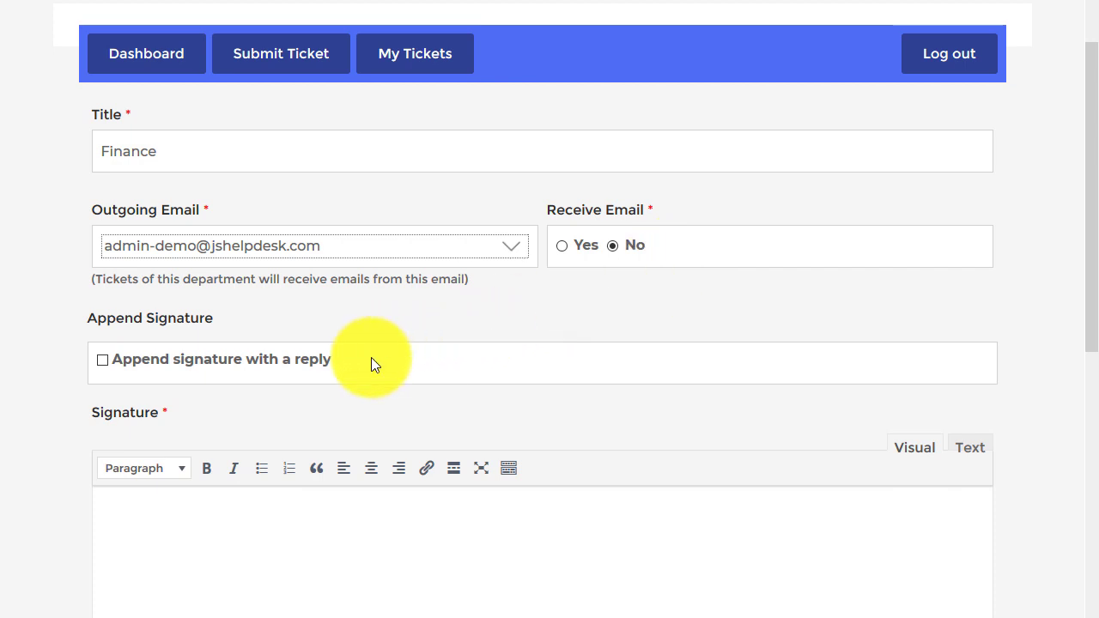
click(144, 527)
key(ctrl+v)
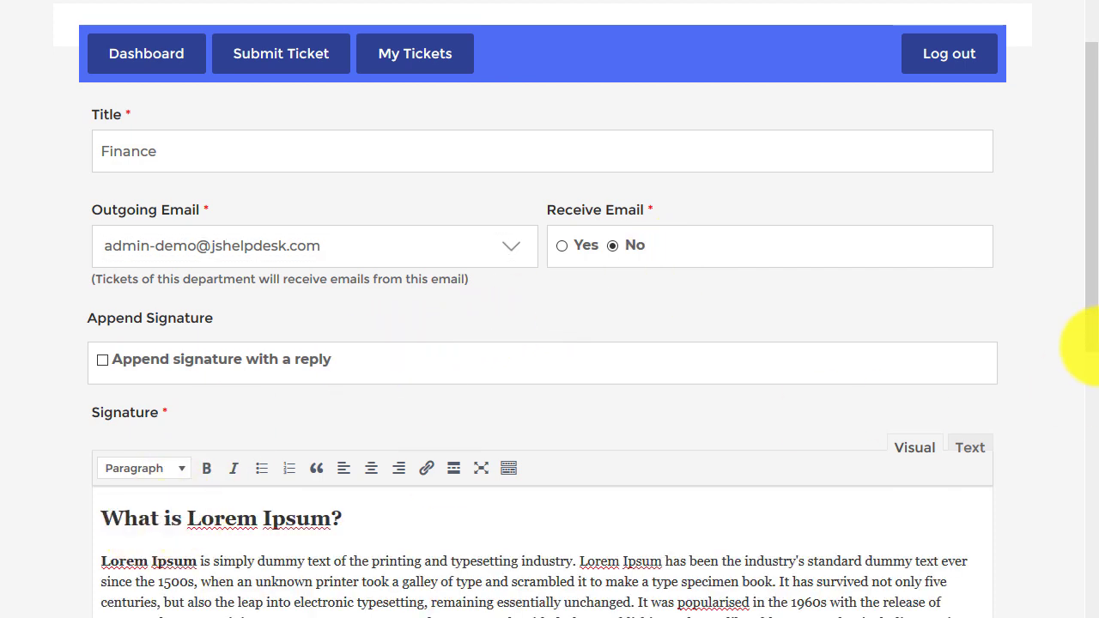
drag(1089, 246, 1097, 559)
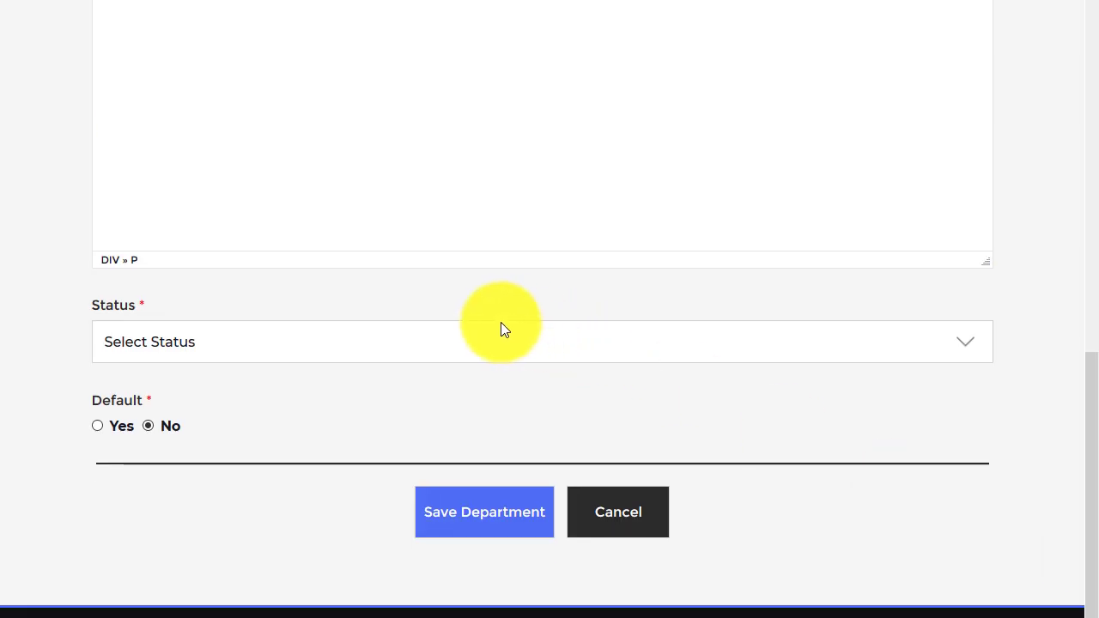
click(472, 339)
click(393, 403)
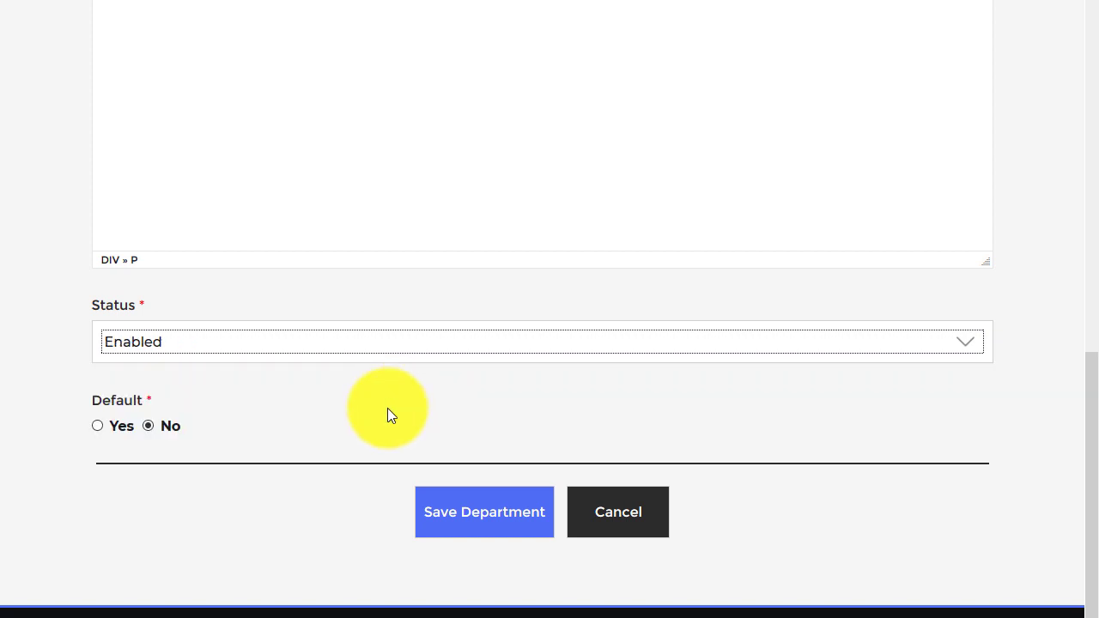
click(496, 513)
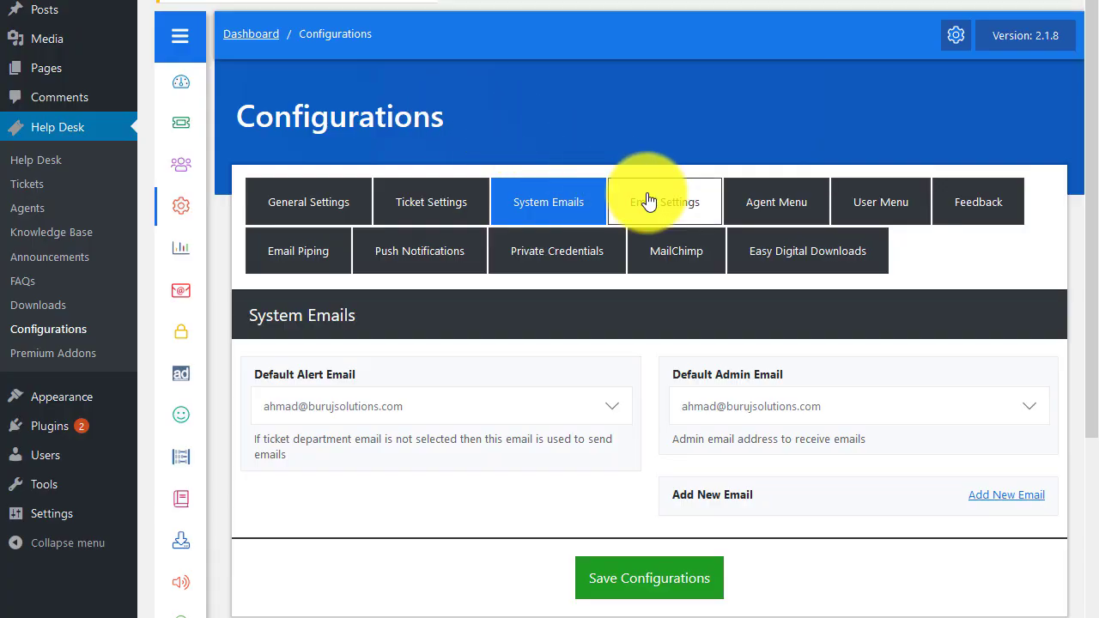
Review the Email Settings, Agent Menu, User Menu and Feedback sections of the help desk configurations.
click(648, 200)
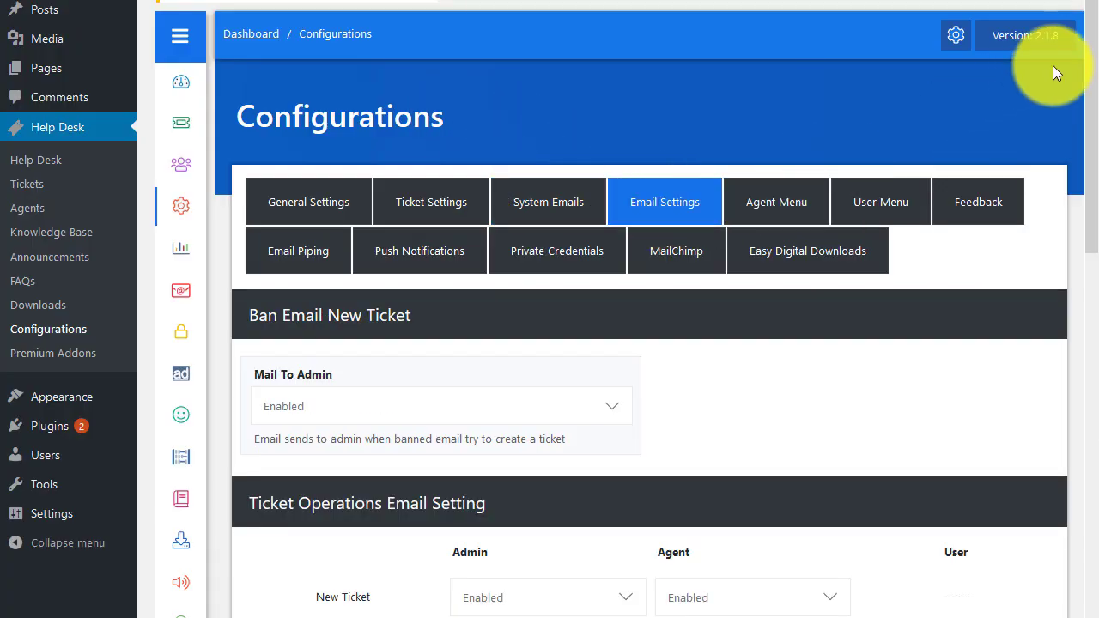
drag(1092, 60, 1083, 6)
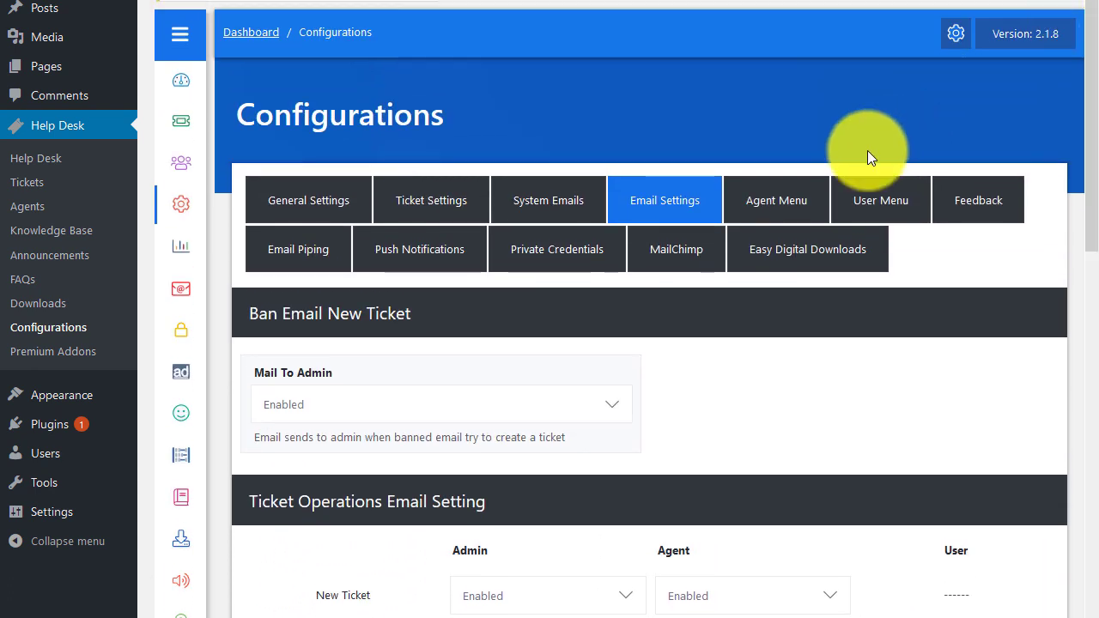
click(776, 207)
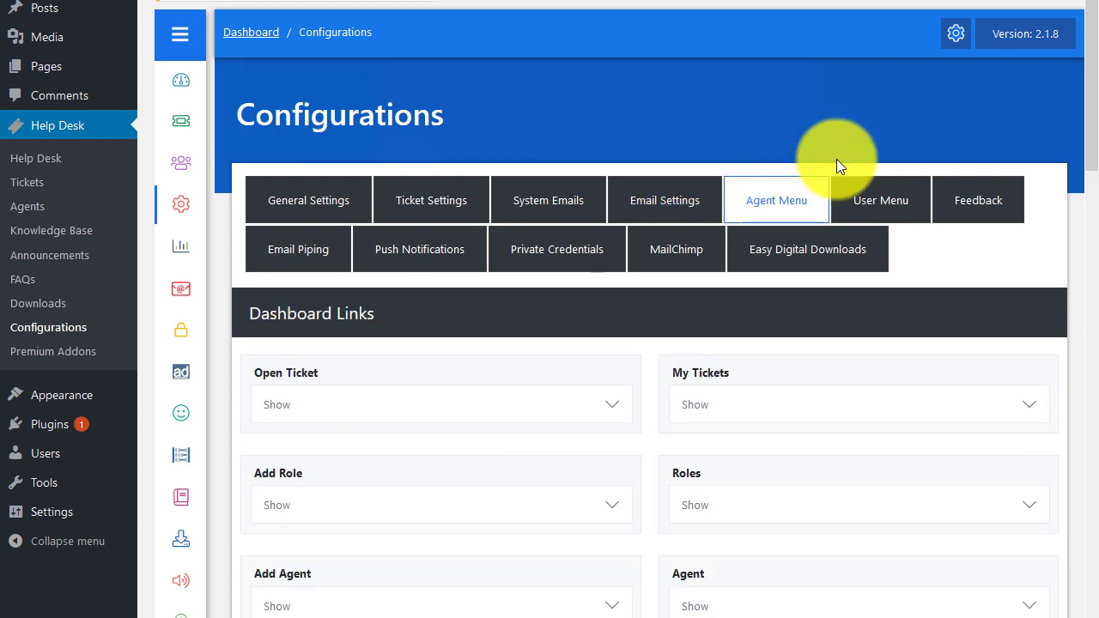
mouse_move(1087, 11)
mouse_down()
mouse_move(1096, 117)
mouse_move(1084, 484)
mouse_move(1096, 573)
mouse_move(1084, 7)
mouse_up()
click(889, 201)
drag(1082, 25, 1083, 2)
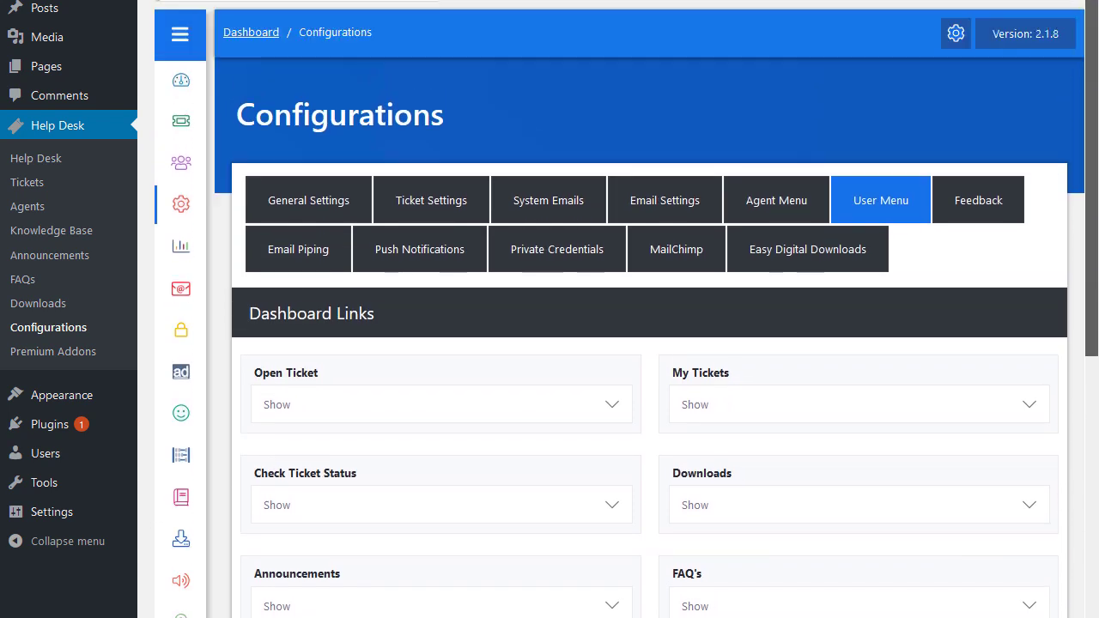
click(988, 200)
drag(1092, 74, 1072, 12)
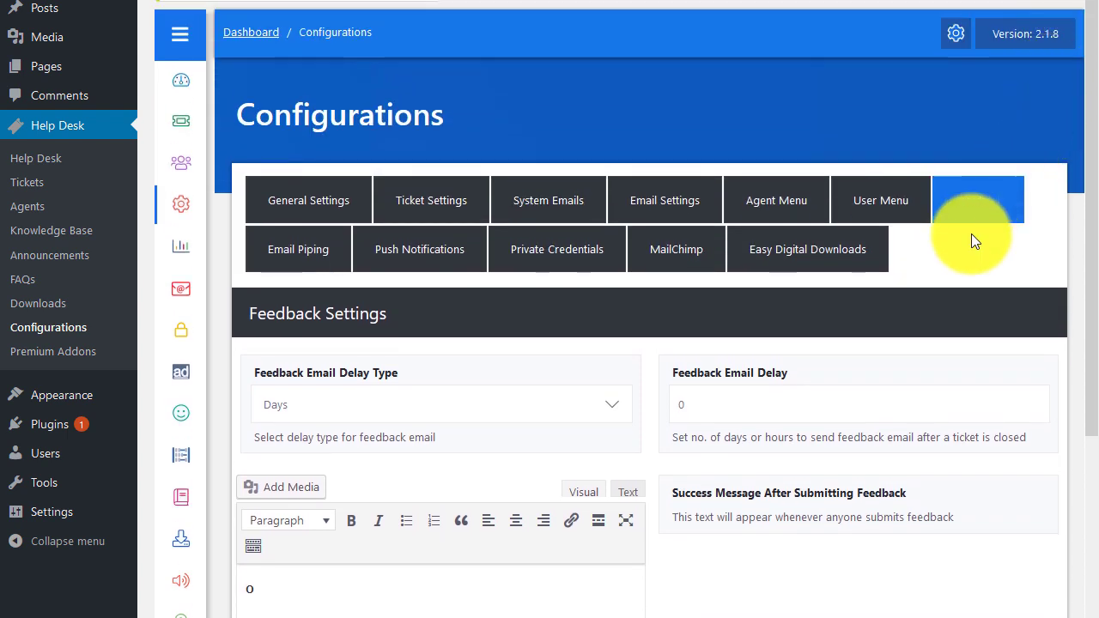
Review the Email Piping, Push Notifications, Private Credentials, MailChimp and Easy Digital Downloads configurations.
click(285, 262)
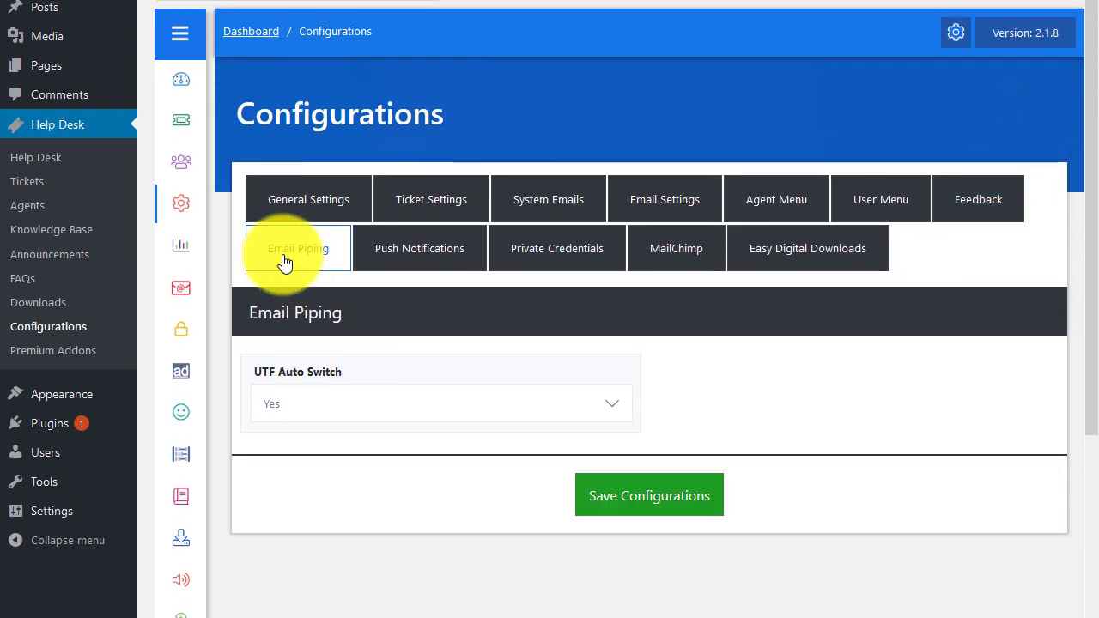
click(403, 267)
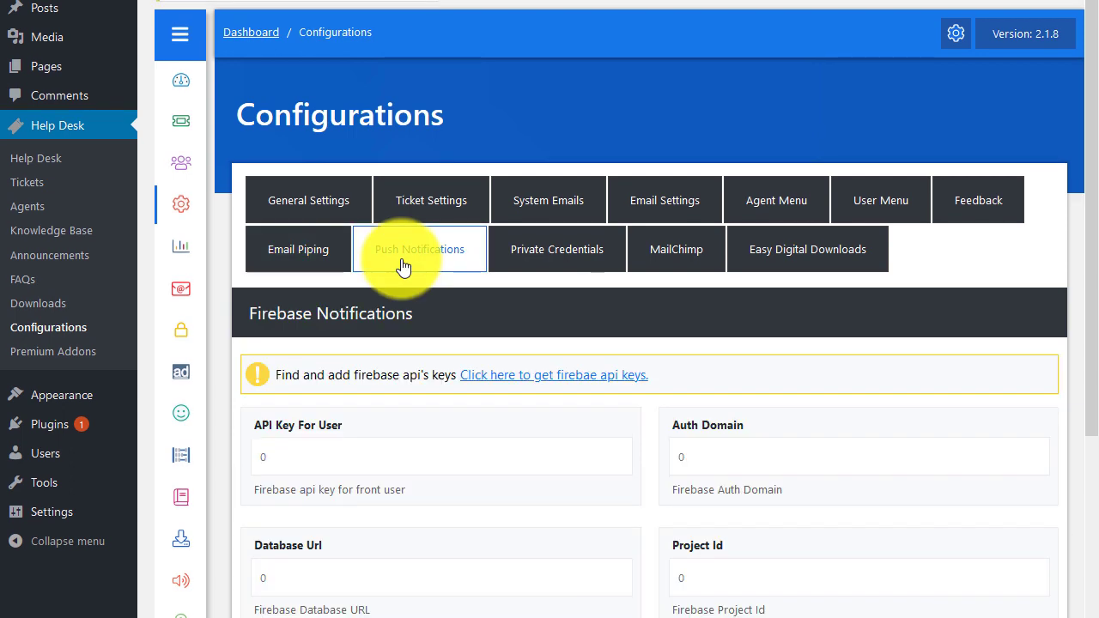
drag(1092, 64, 1095, 12)
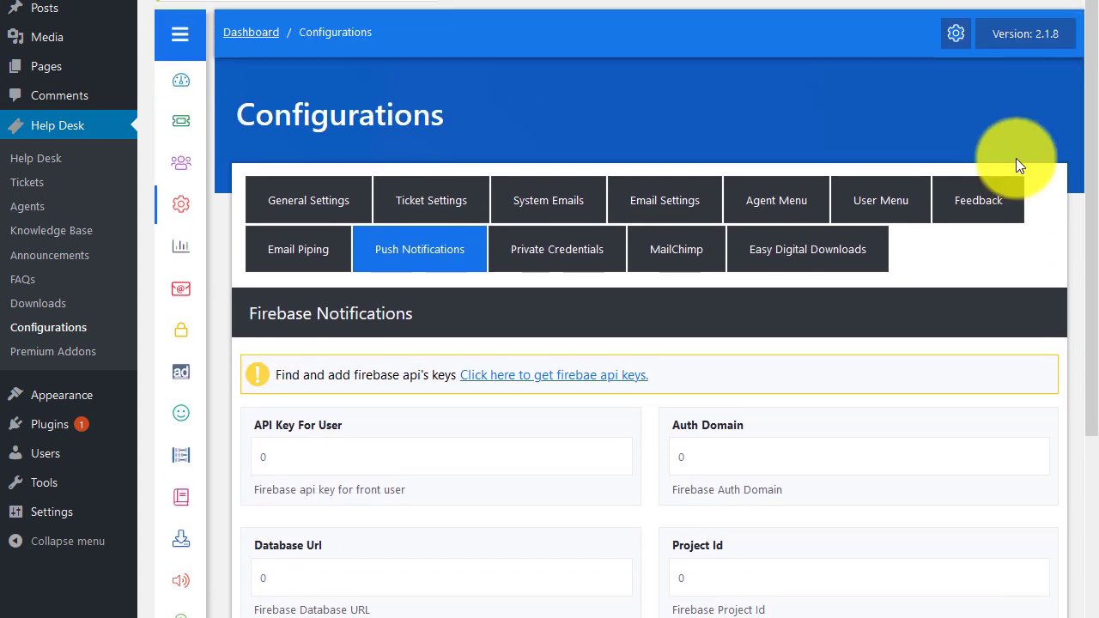
click(551, 270)
click(674, 265)
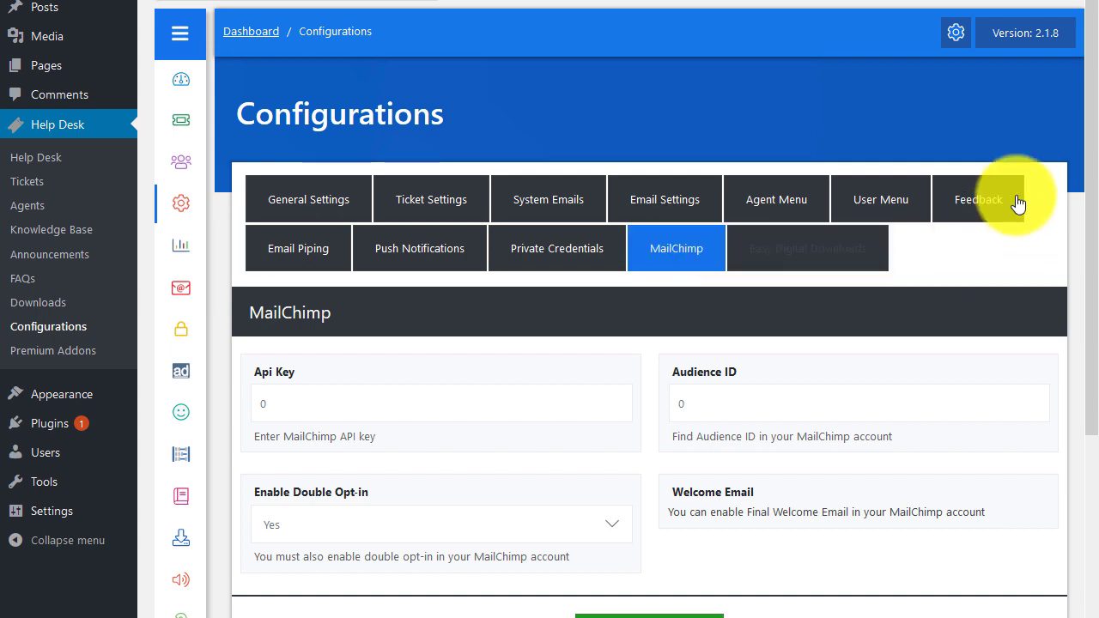
drag(1087, 49, 1084, 15)
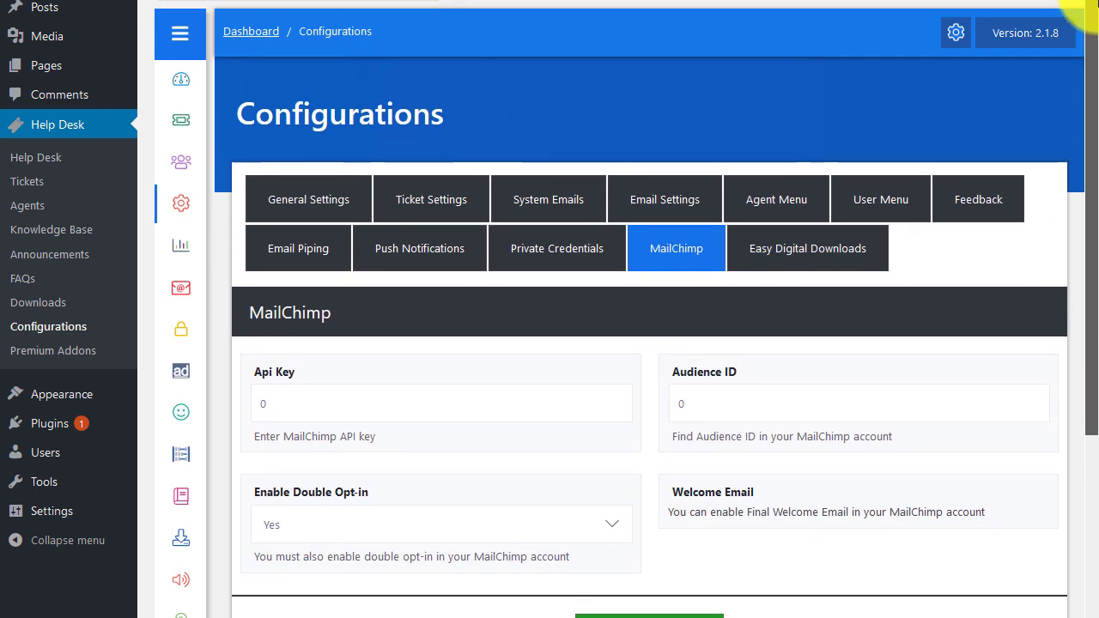
click(810, 254)
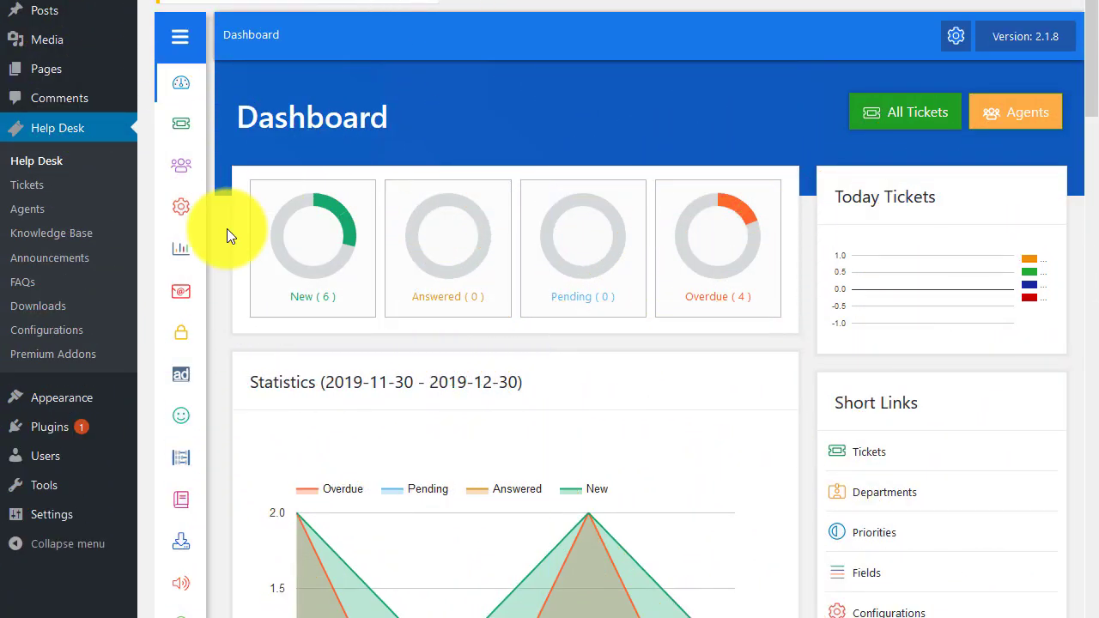
Export the Overall Statistics report data, open the exported file in Microsoft Excel to review it, and close the workbook.
mouse_move(177, 252)
click(258, 266)
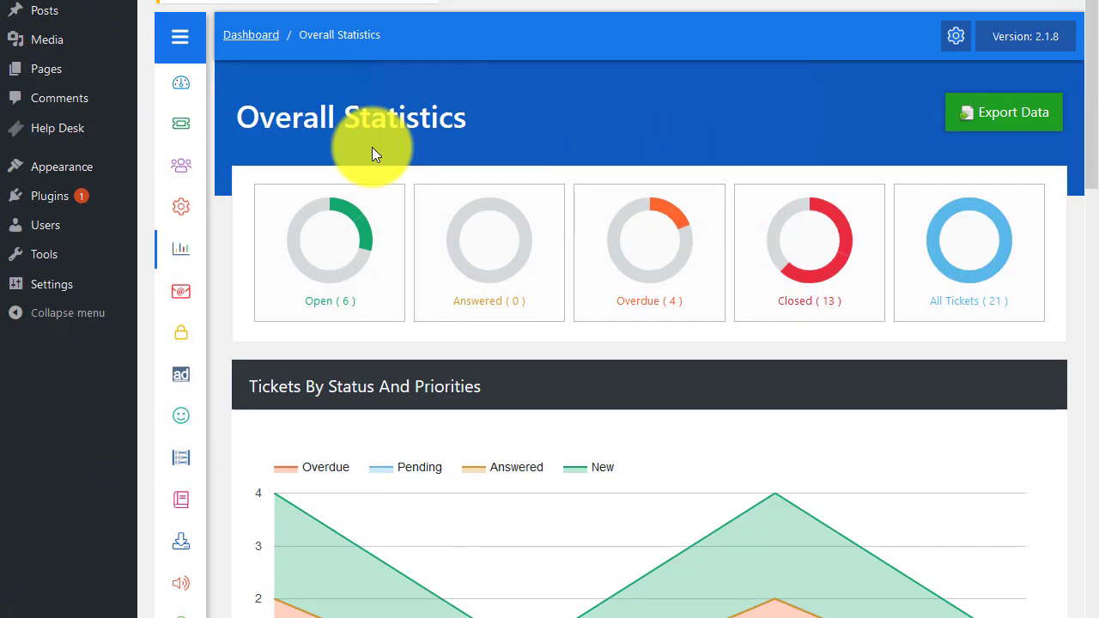
mouse_move(1089, 15)
mouse_down()
mouse_move(1084, 567)
mouse_move(1089, 2)
mouse_up()
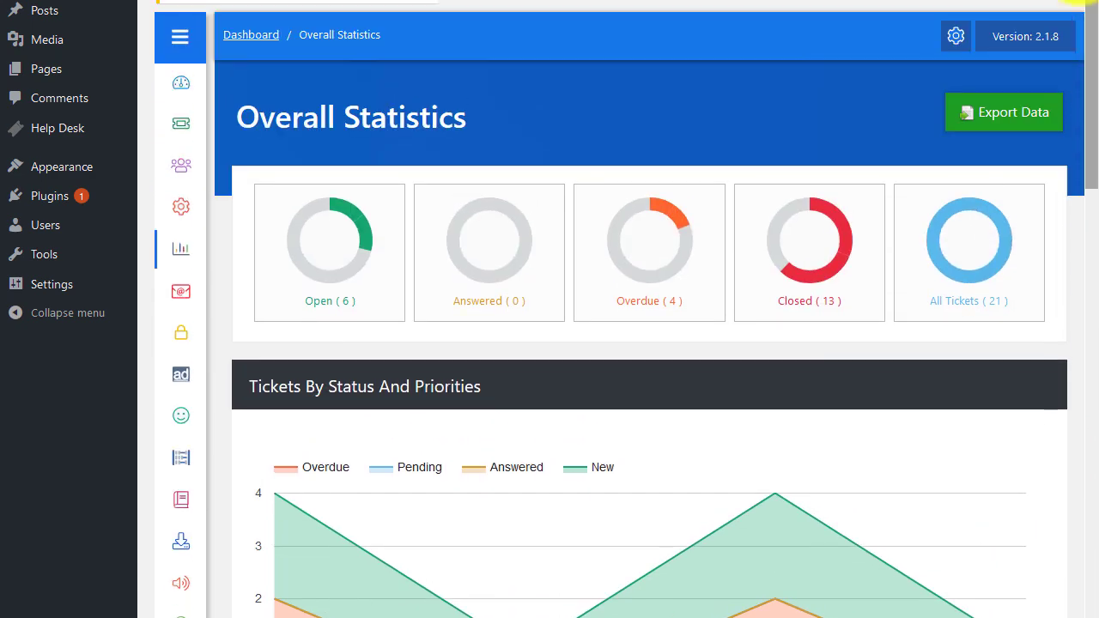
click(1009, 133)
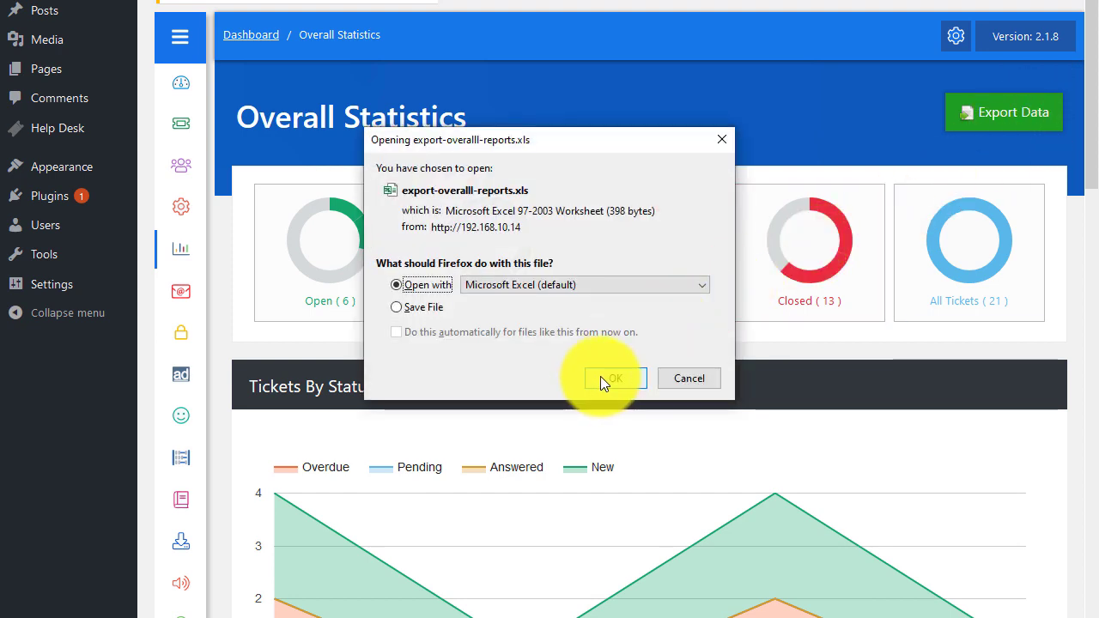
click(615, 379)
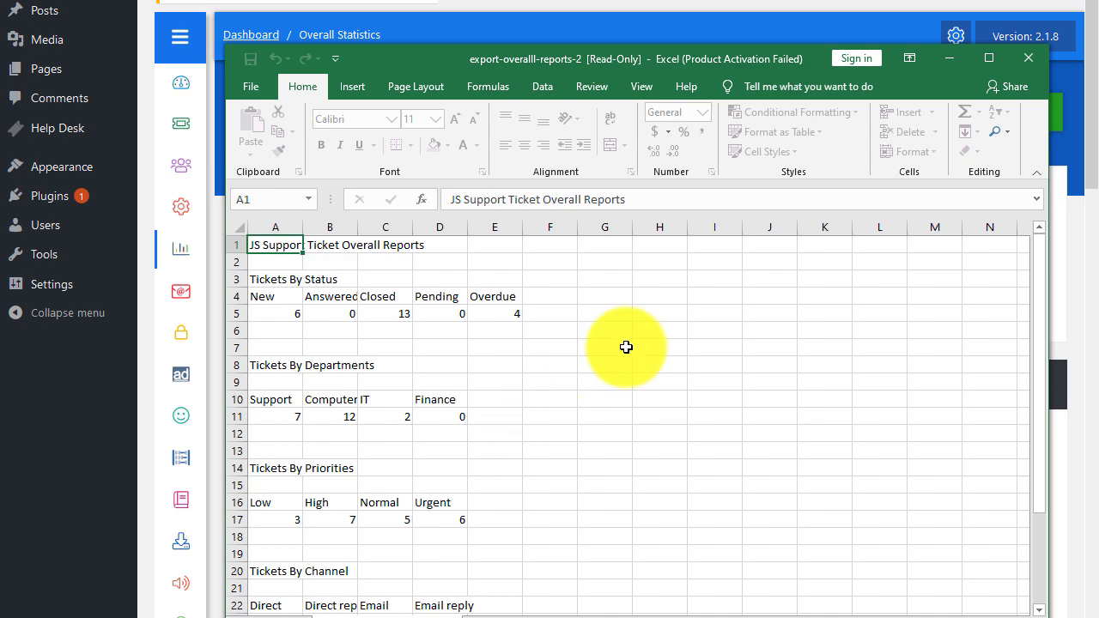
click(1029, 53)
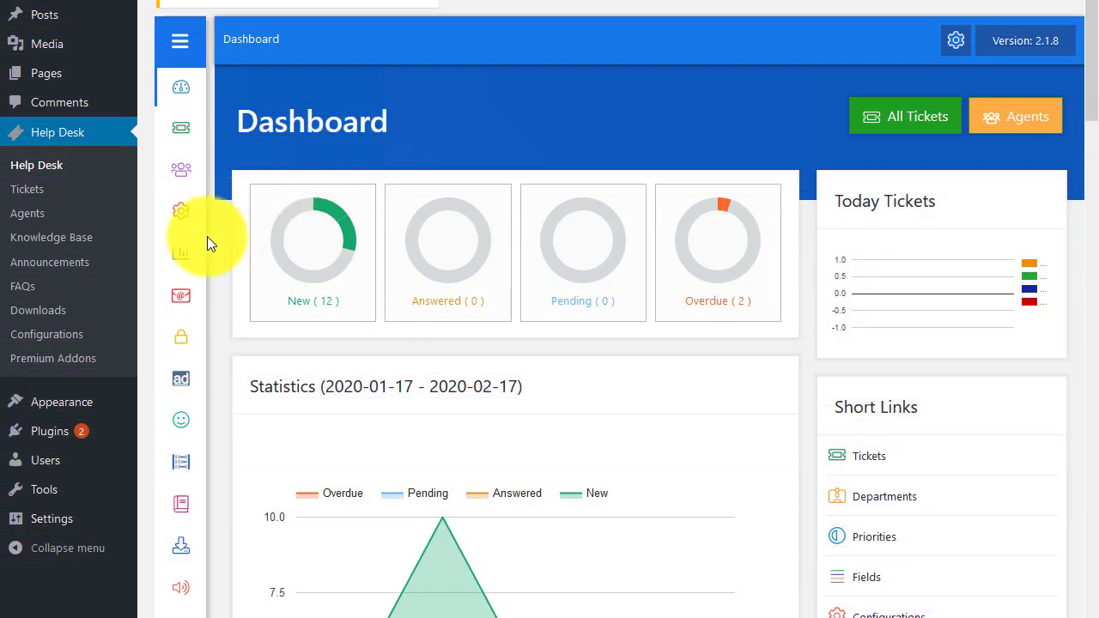
Open the Agent Reports and examine the overall report chart and the per-agent ticket statistics.
mouse_move(207, 239)
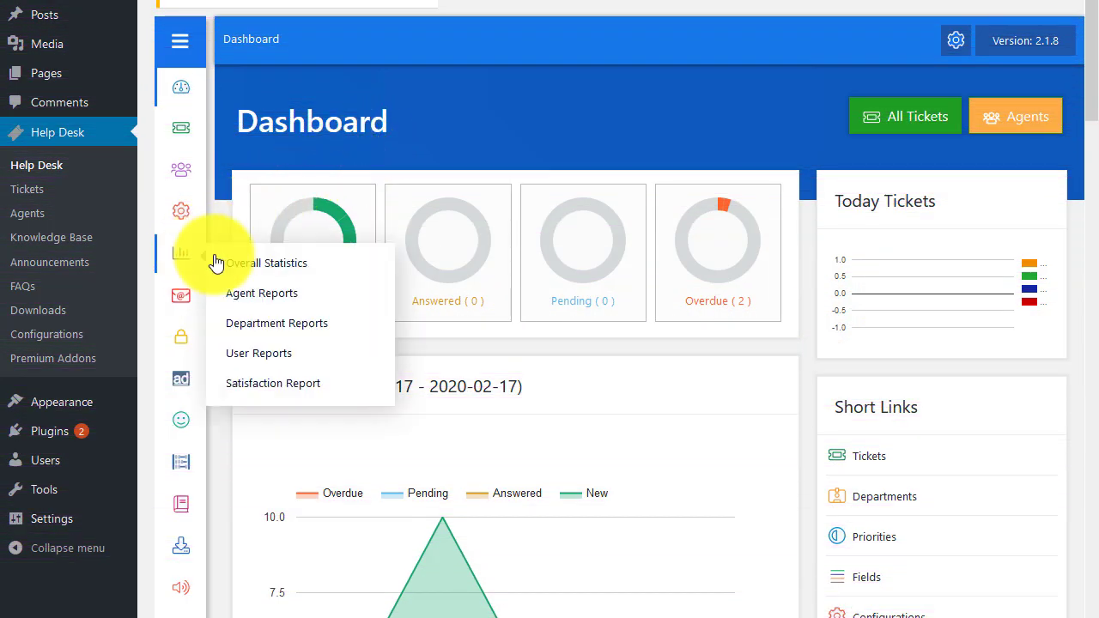
click(271, 297)
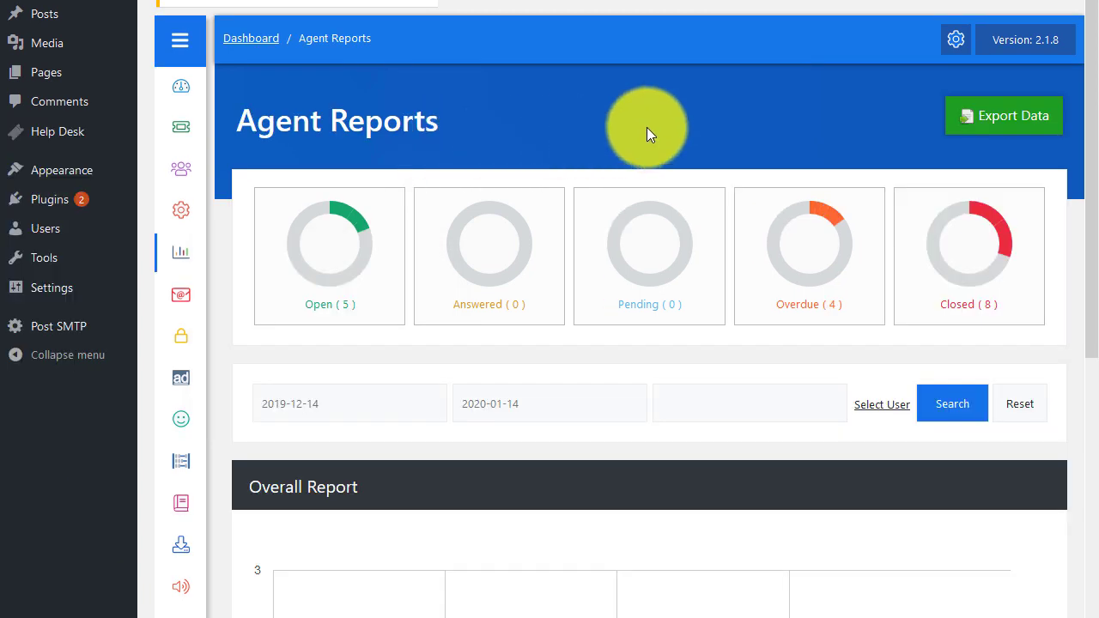
drag(1083, 10, 1096, 413)
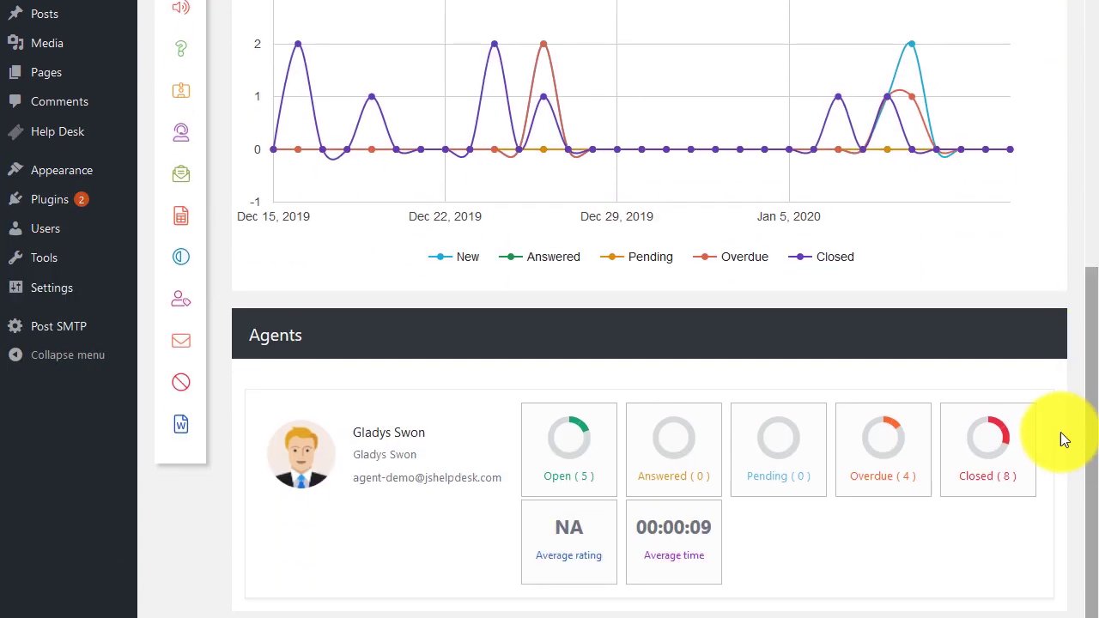
Examine the listed agent's detailed report in the admin area, and the Agent Reports with that agent's own report on the front-end help desk.
click(375, 462)
mouse_move(1086, 17)
mouse_down()
mouse_move(1079, 331)
mouse_move(1096, 397)
mouse_move(1087, 2)
mouse_up()
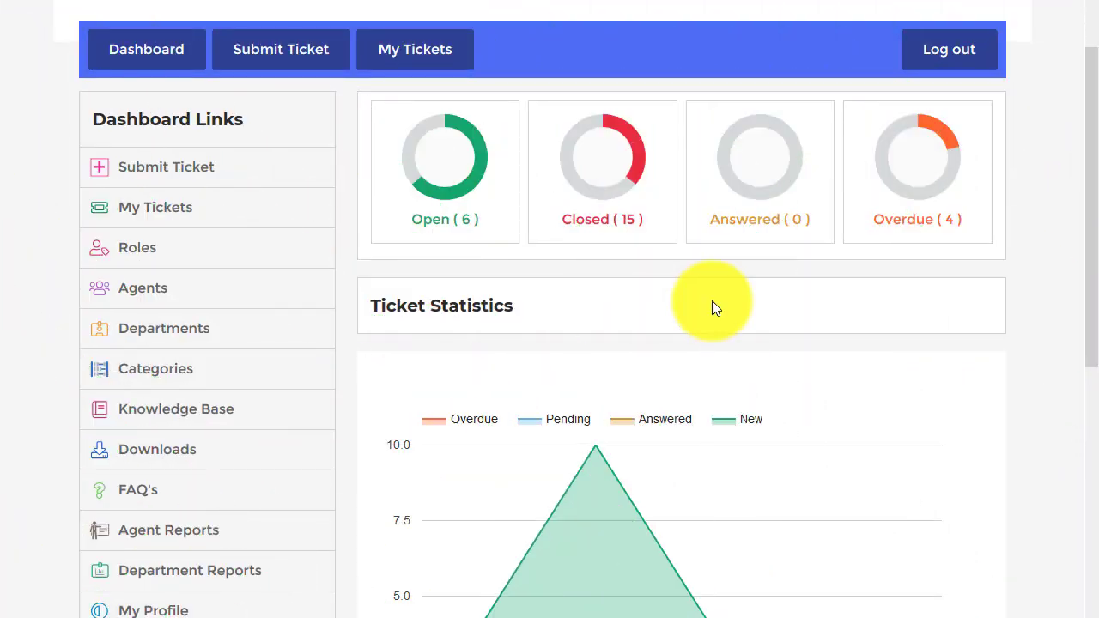
click(172, 534)
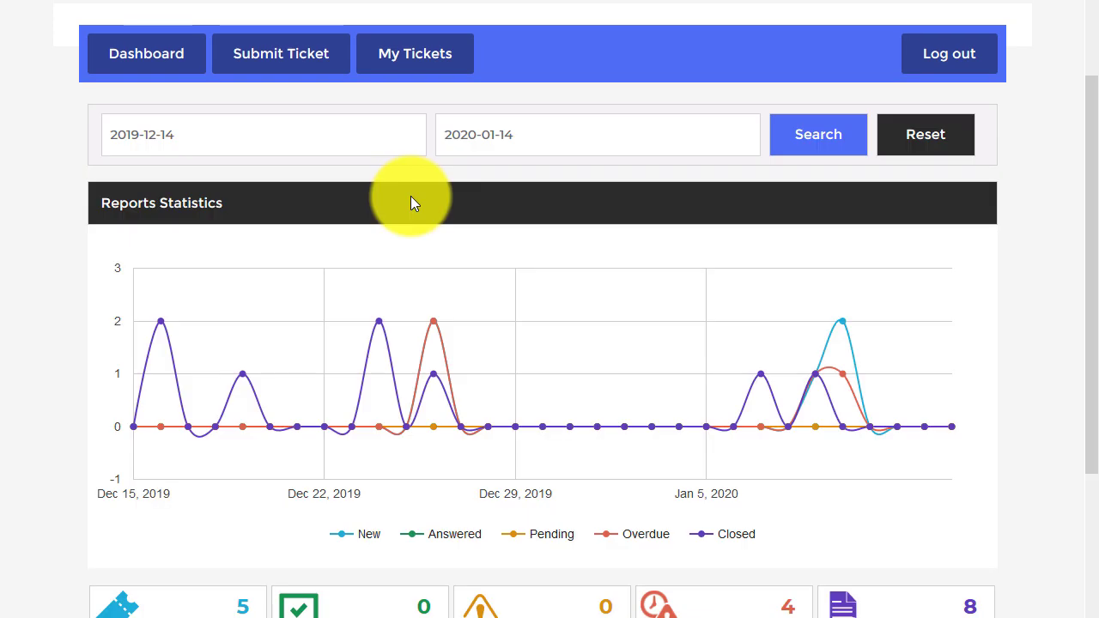
drag(1092, 150, 1087, 441)
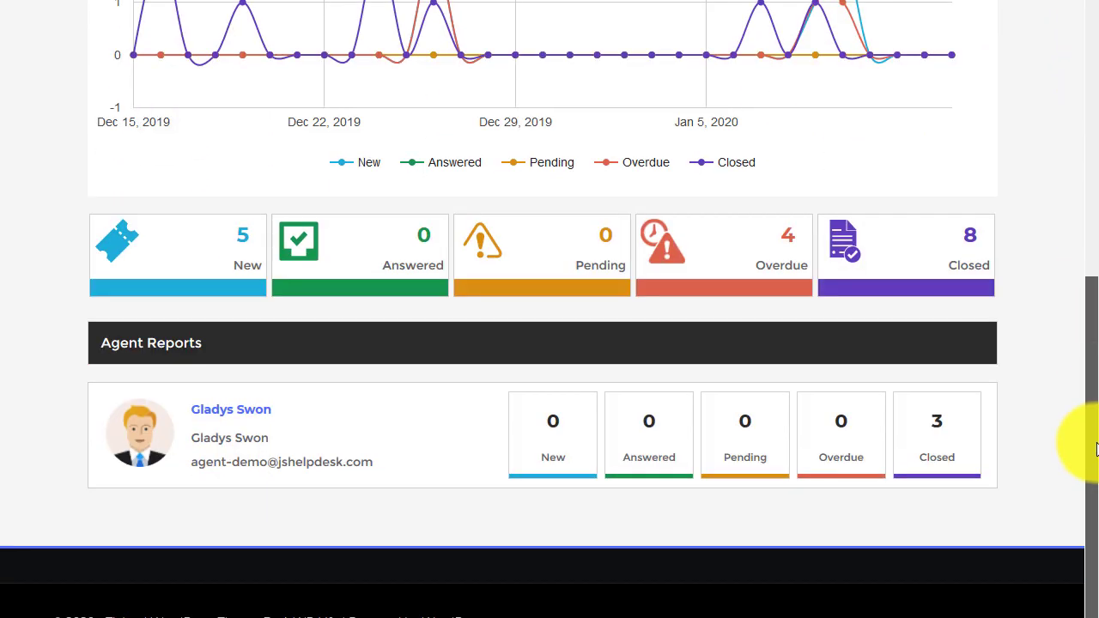
click(220, 419)
mouse_move(1082, 98)
mouse_down()
mouse_move(1096, 362)
mouse_move(1097, 98)
mouse_up()
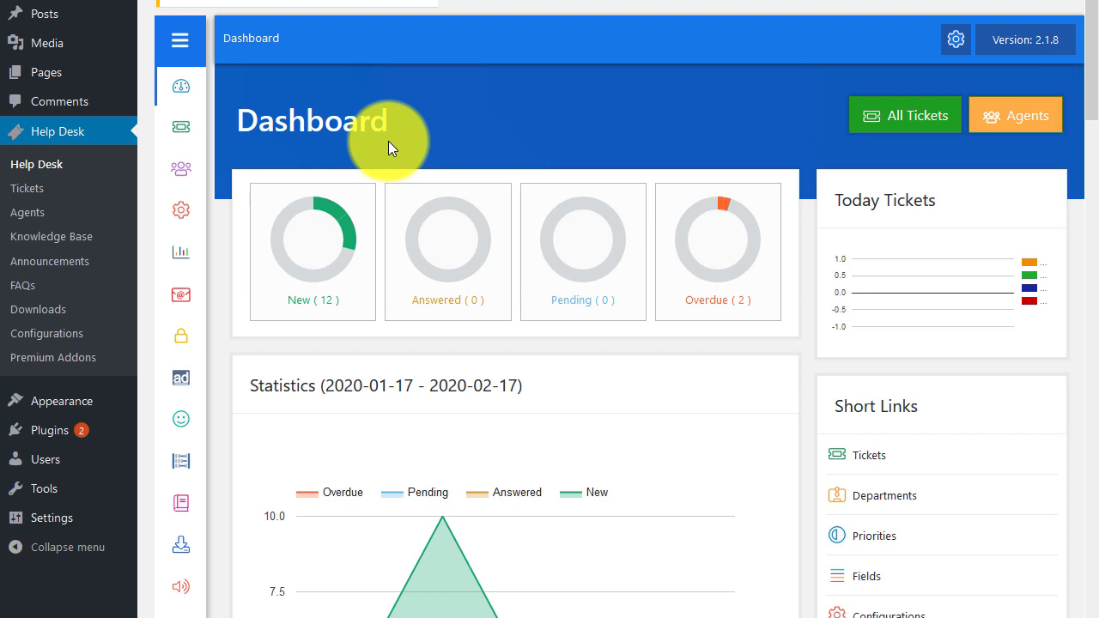
Open the Department Reports in the admin area and examine the ticket statistics per department and the Support department's detailed report.
mouse_move(178, 256)
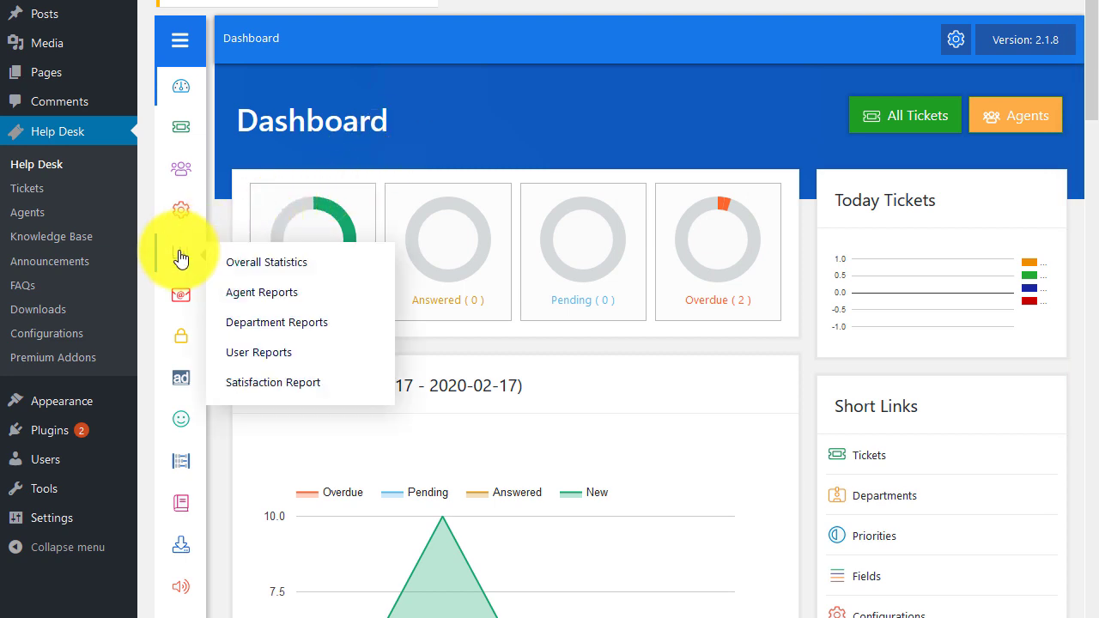
click(260, 332)
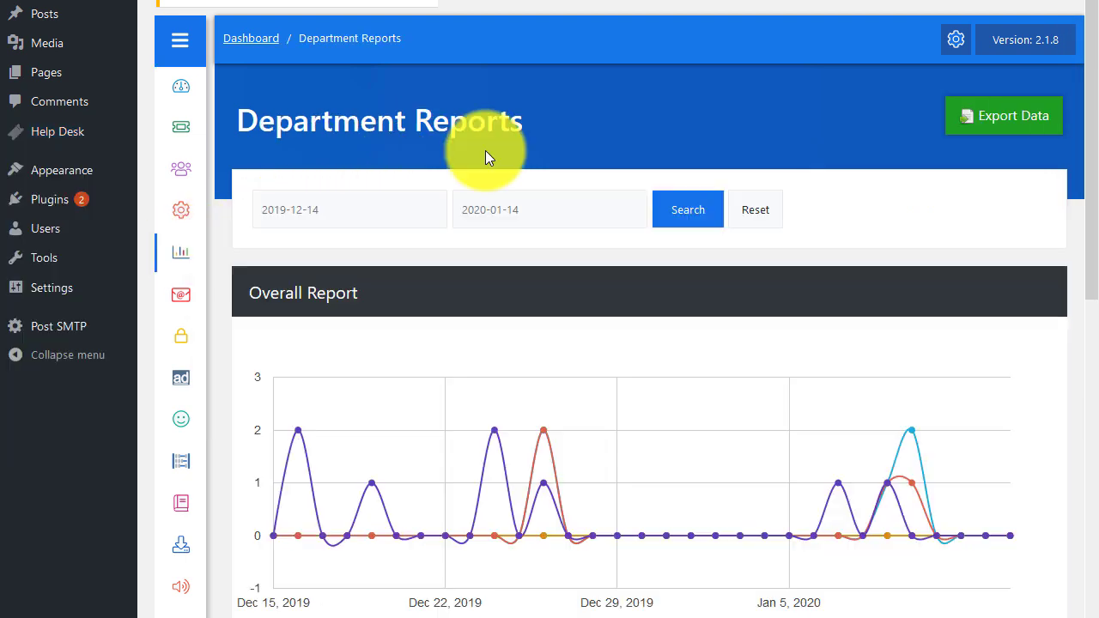
drag(1092, 49, 1096, 397)
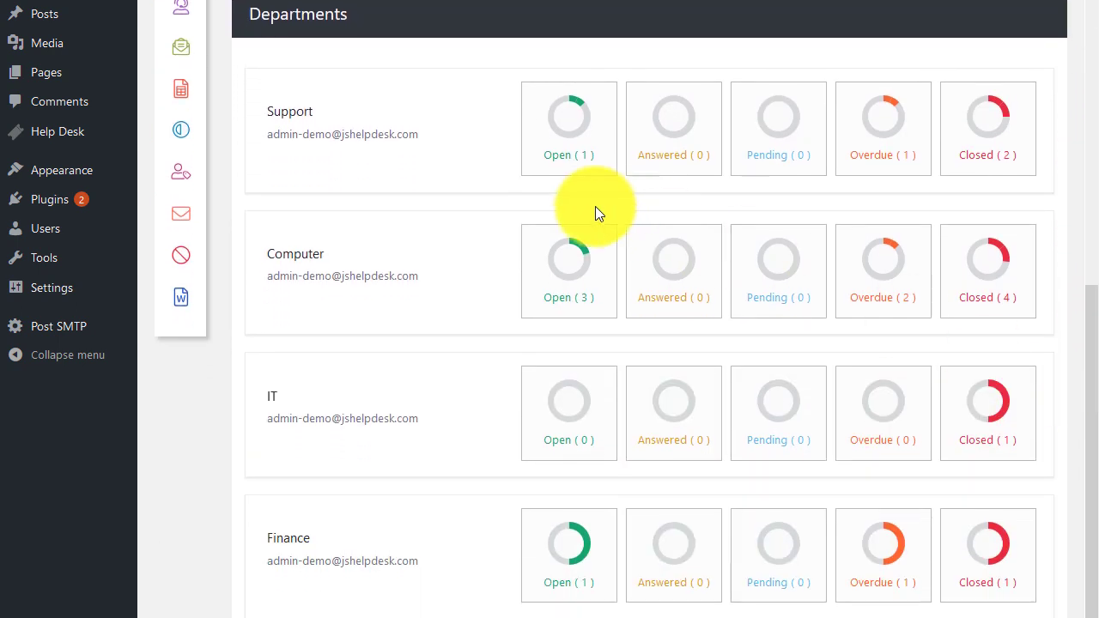
click(287, 112)
mouse_move(1080, 25)
mouse_down()
mouse_move(1082, 442)
mouse_move(1097, 480)
mouse_move(1083, 388)
mouse_move(1089, 10)
mouse_up()
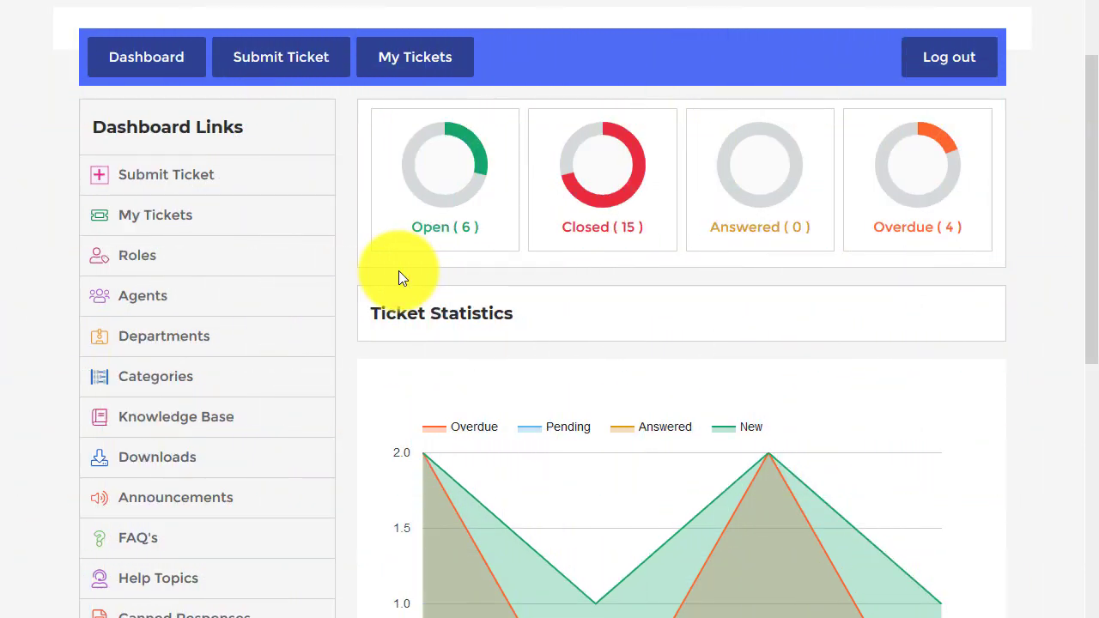
Open the Department Reports from the front-end dashboard and examine the tickets by department chart and the ticket status by department.
drag(1094, 84, 1093, 254)
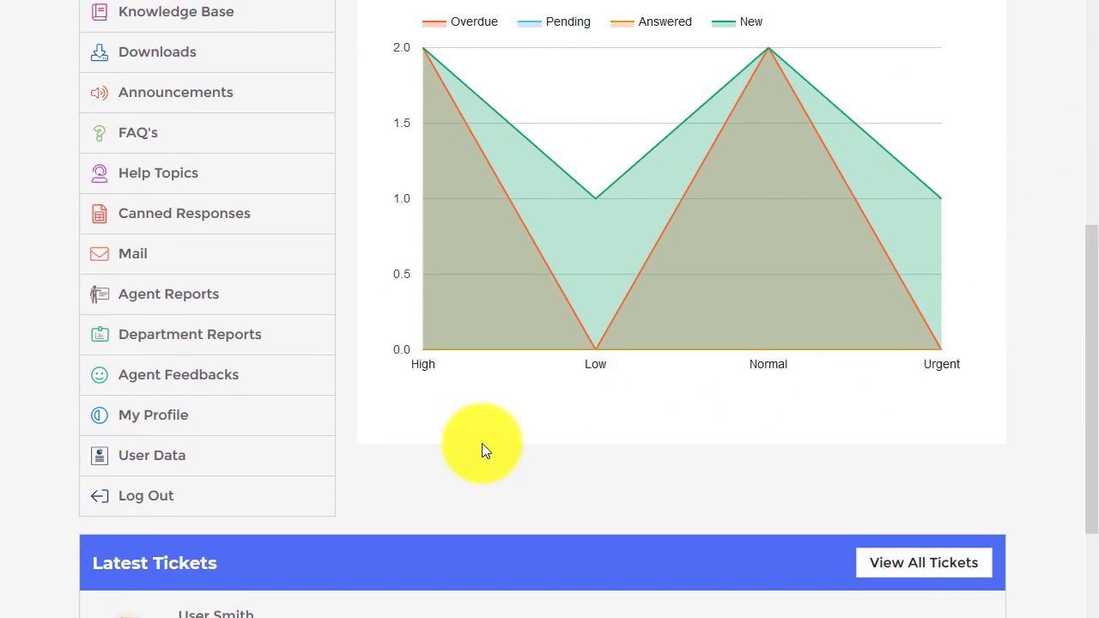
click(183, 338)
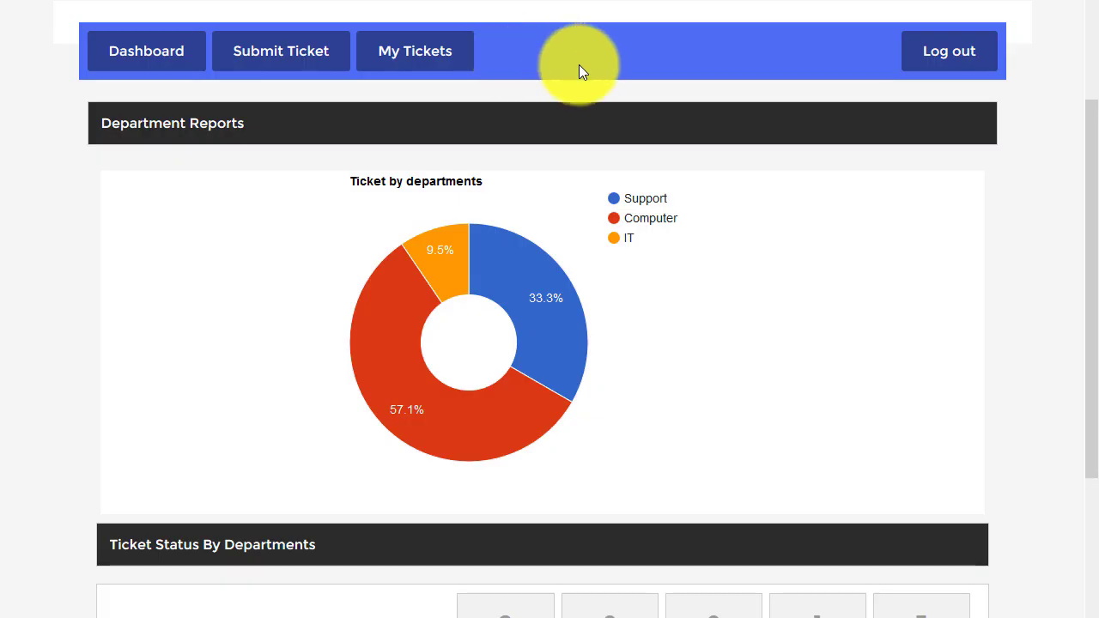
mouse_move(1092, 119)
mouse_down()
mouse_move(1096, 429)
mouse_move(1096, 108)
mouse_up()
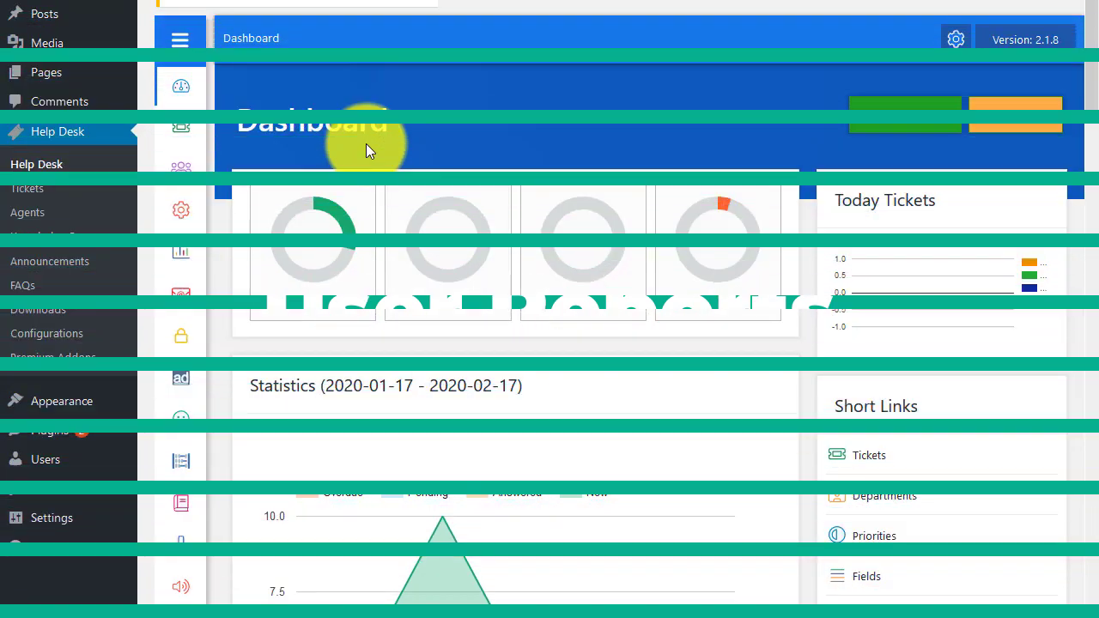
Examine the User Reports with the listed user's detailed report, and open the Satisfaction Report in the admin area.
mouse_move(182, 249)
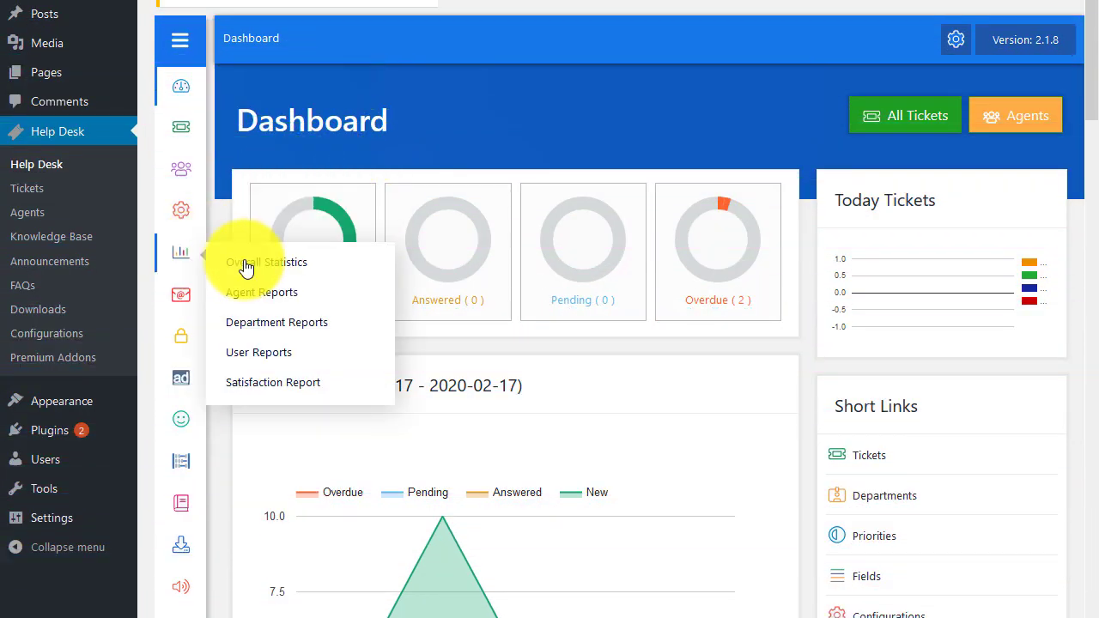
click(258, 359)
drag(1091, 38, 1097, 462)
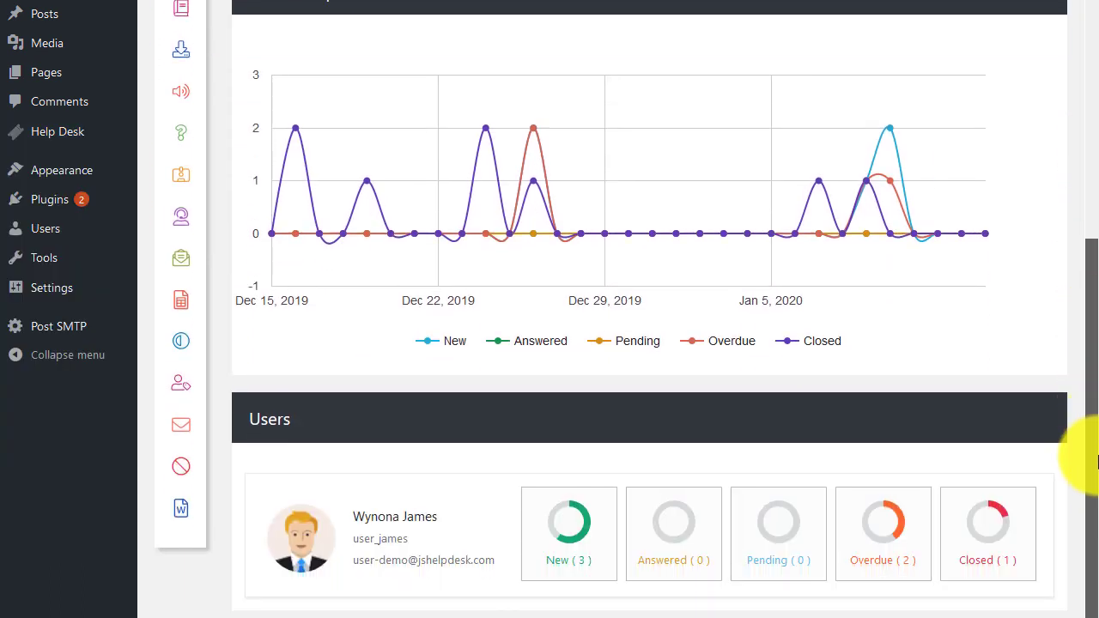
click(388, 520)
drag(1095, 45, 1097, 10)
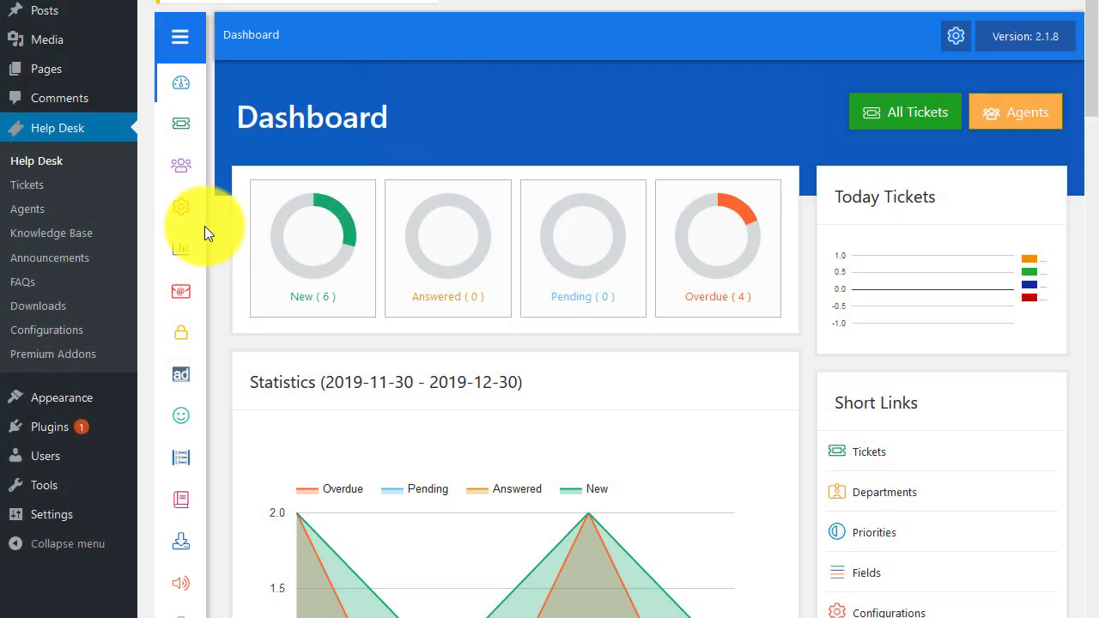
mouse_move(180, 251)
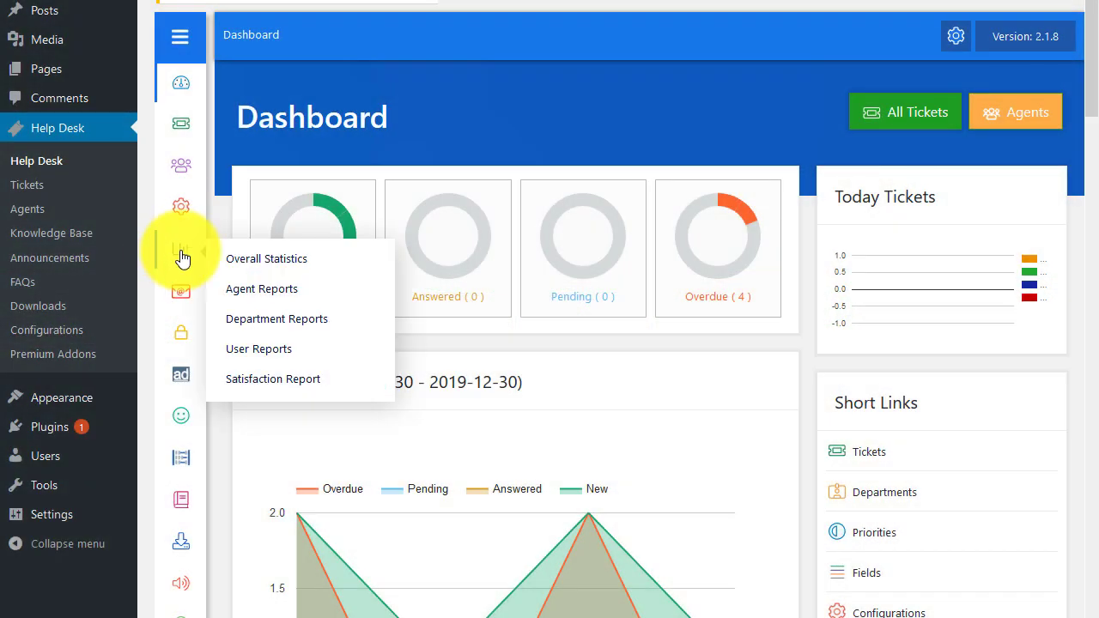
click(260, 378)
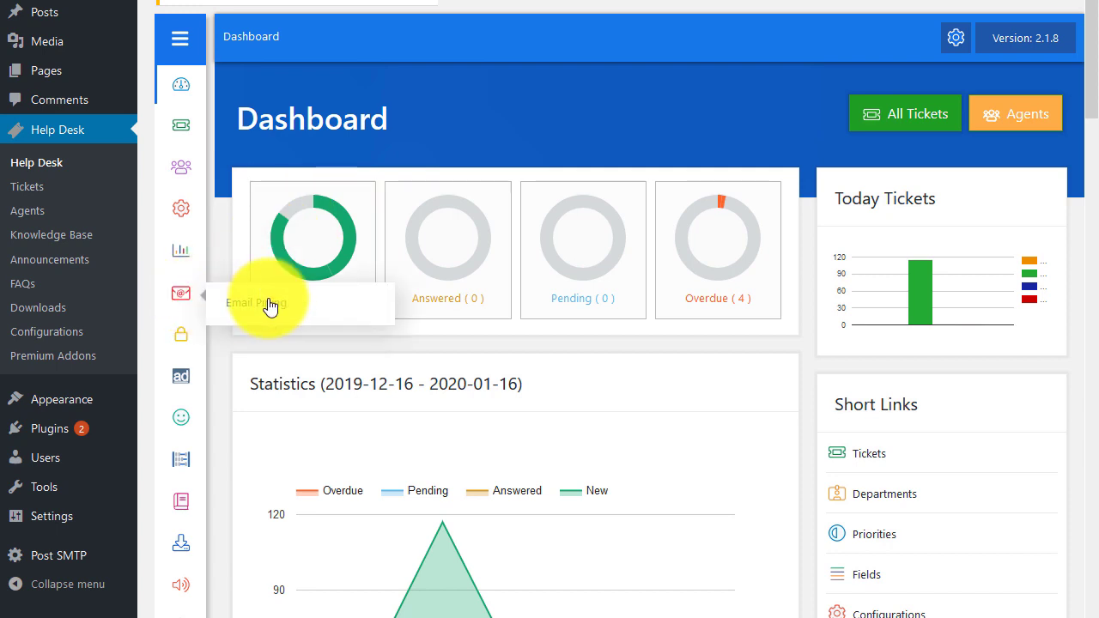
Add an email piping entry that is enabled, with ticket type Both, attachments set to Yes and host type Gmail.
click(264, 308)
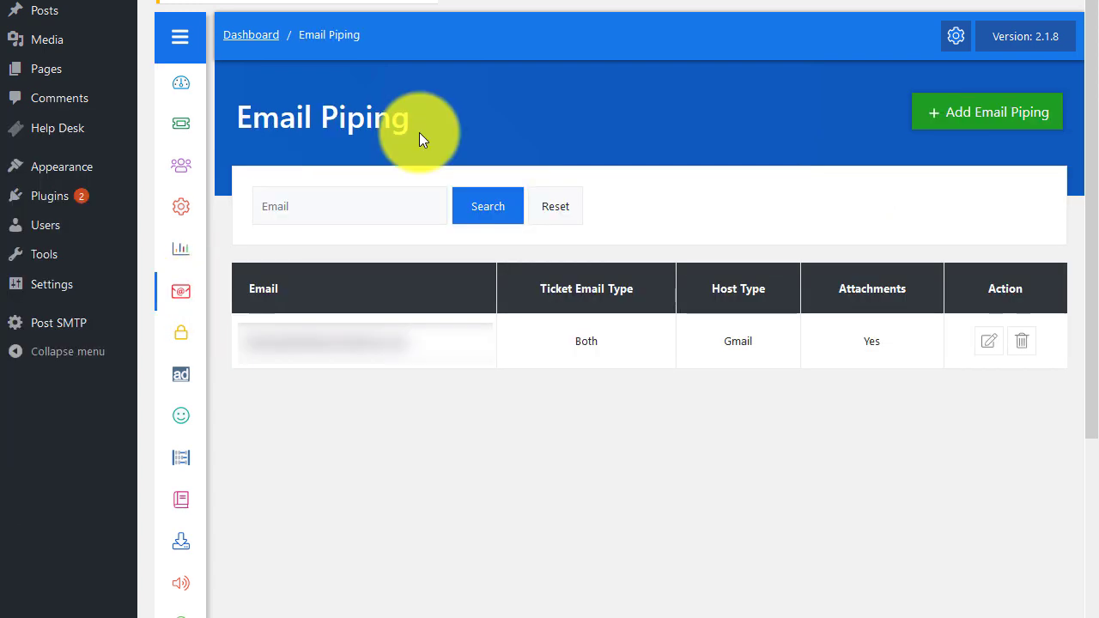
click(995, 126)
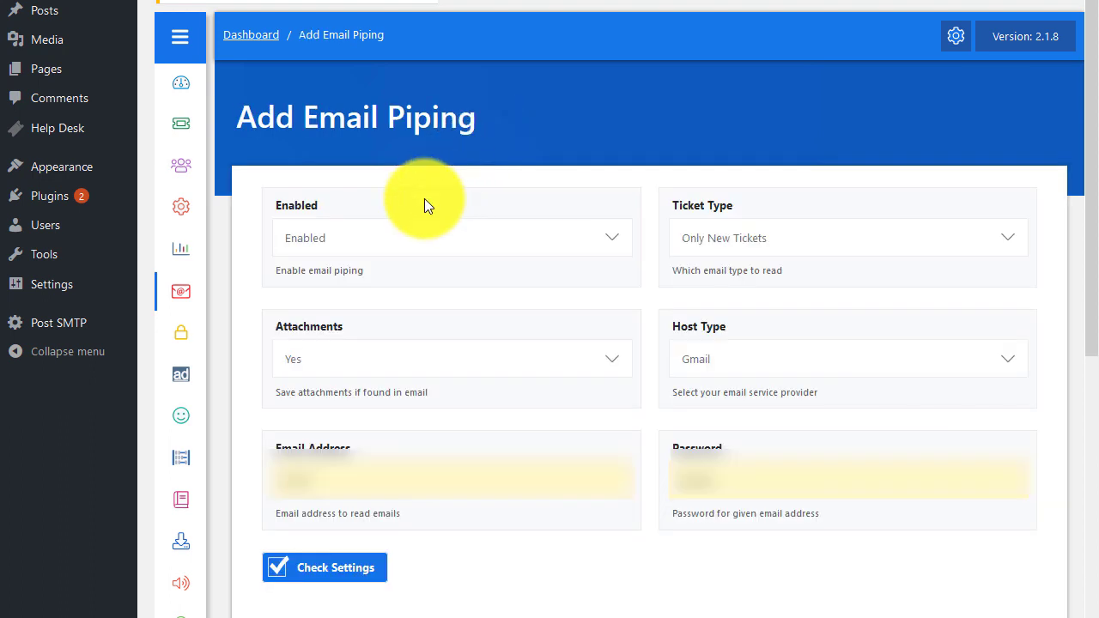
click(392, 249)
click(392, 247)
click(727, 239)
click(701, 313)
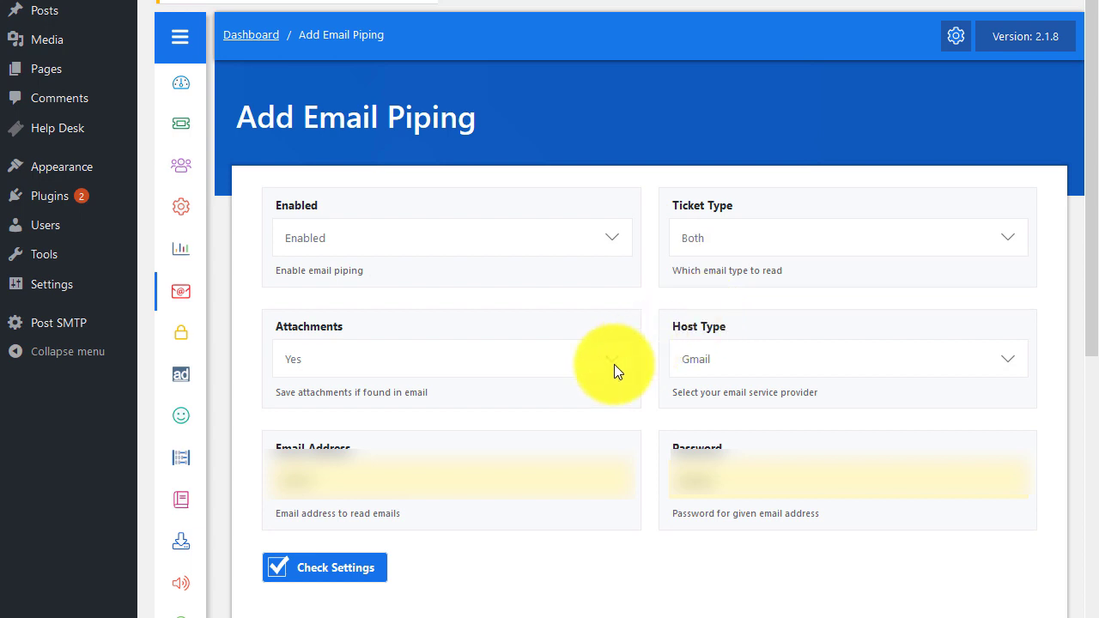
click(611, 362)
click(612, 362)
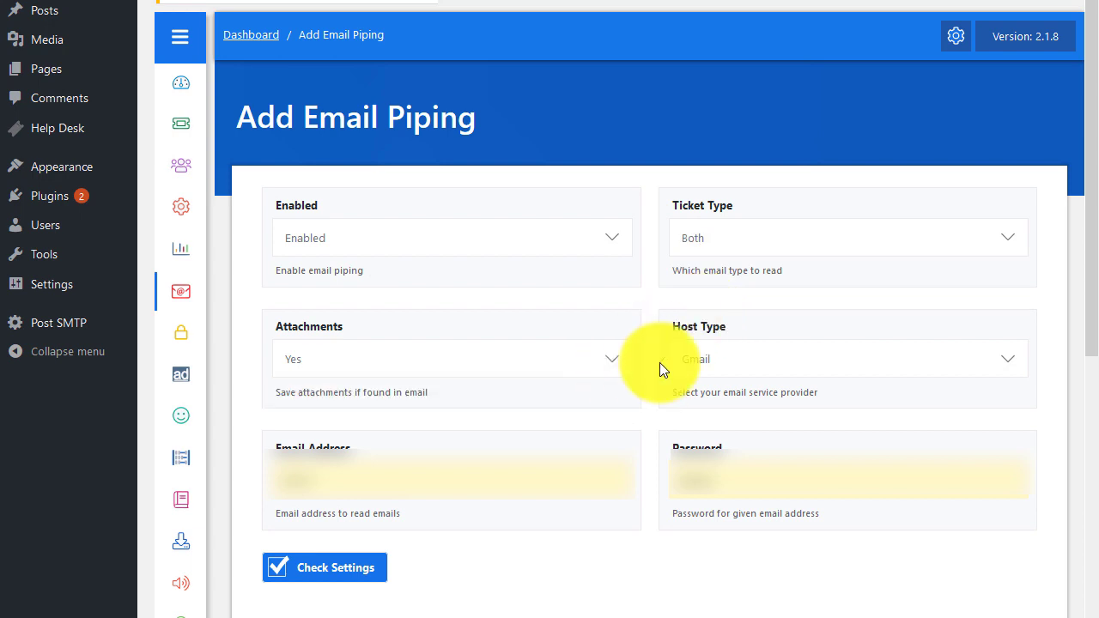
click(824, 357)
click(826, 358)
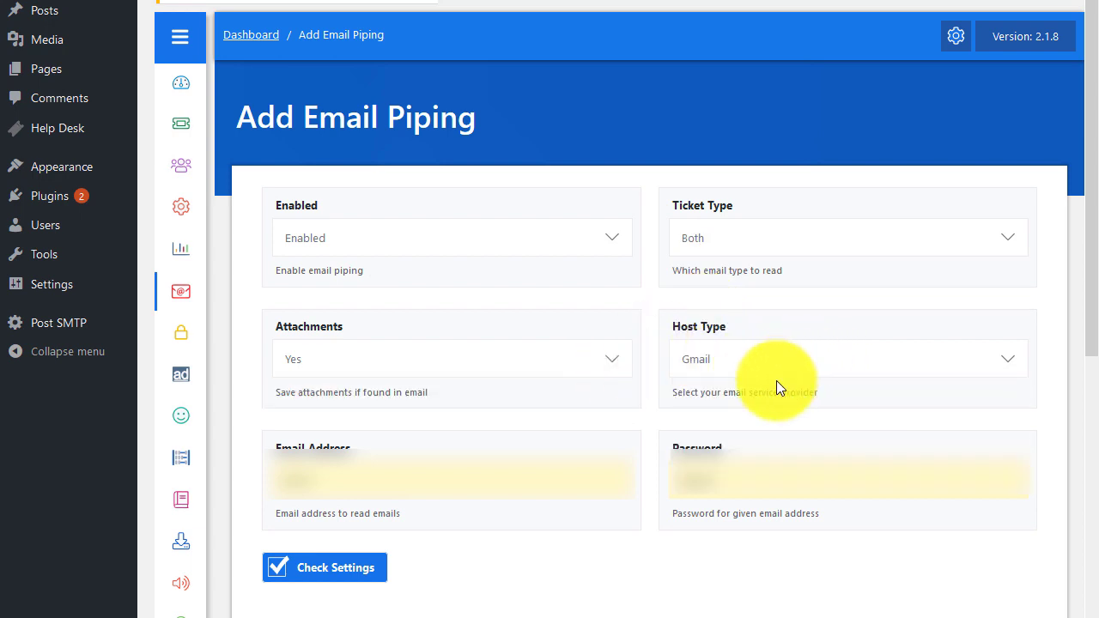
Fill in the email address and password for the email piping entry, and check and save its settings.
scroll(464, 468, down, 1)
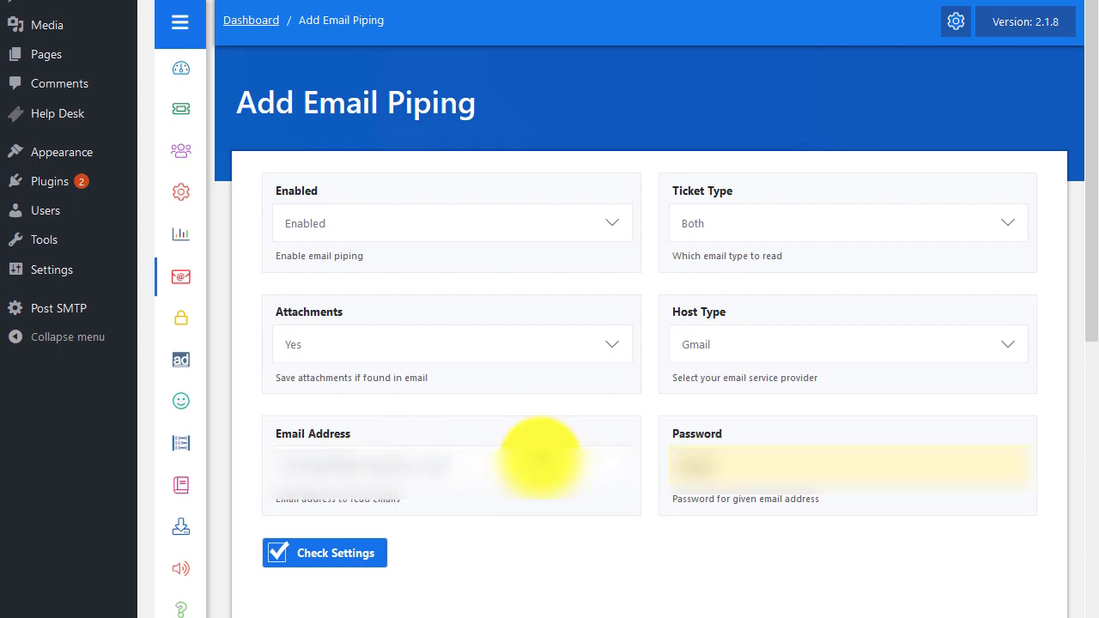
click(740, 468)
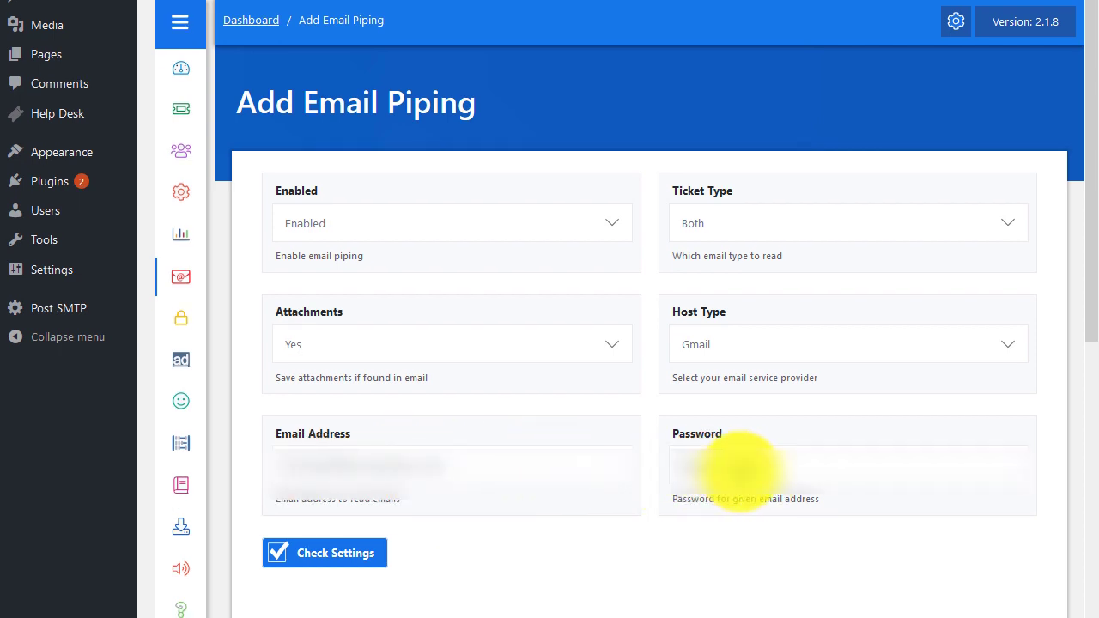
drag(1084, 102, 1095, 201)
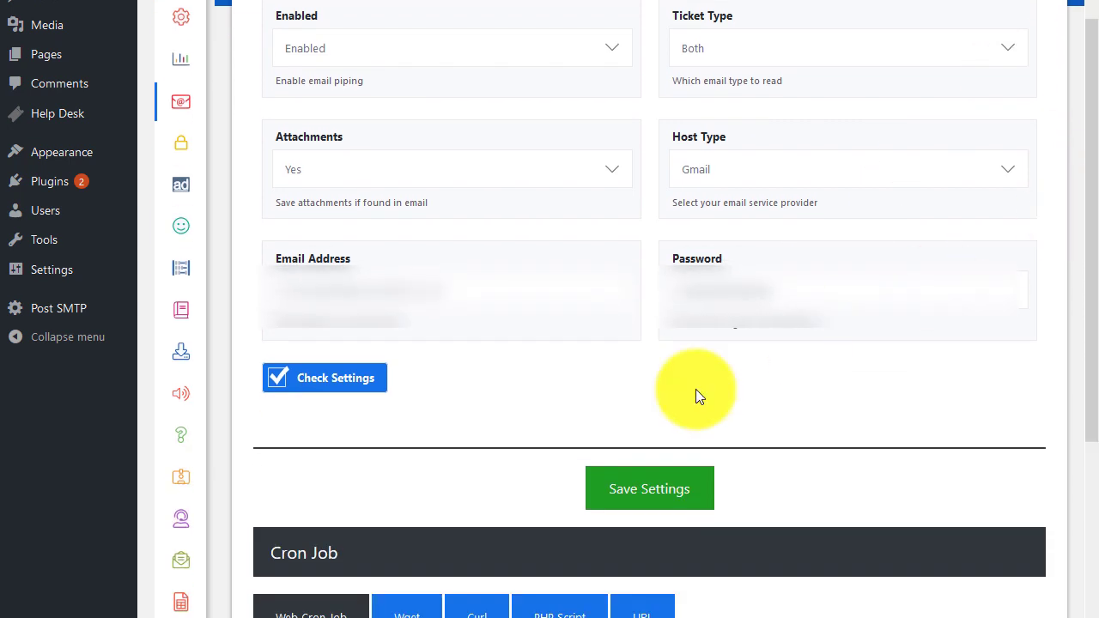
click(317, 383)
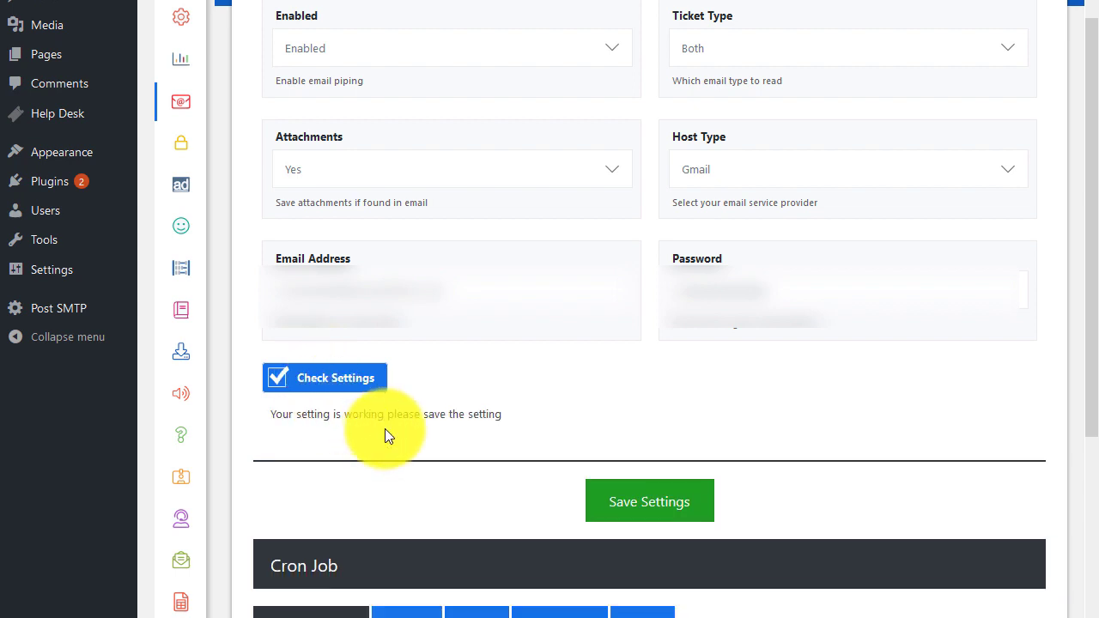
click(651, 513)
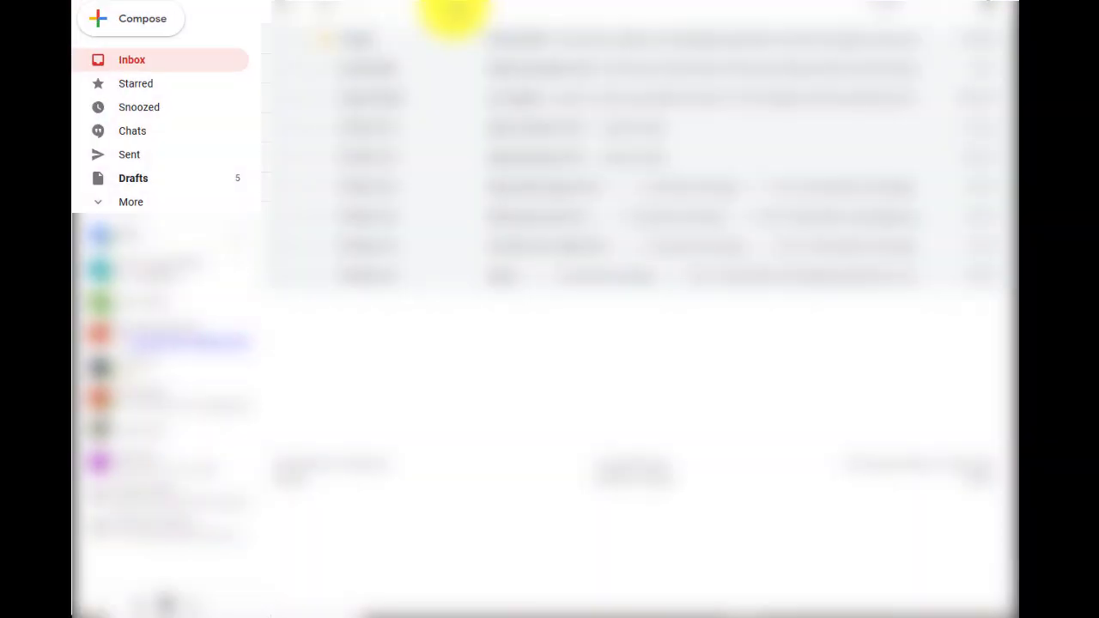
Switch to Gmail and send a new email with the subject "Ticket Via Email Piping" to the help desk mailbox.
click(133, 30)
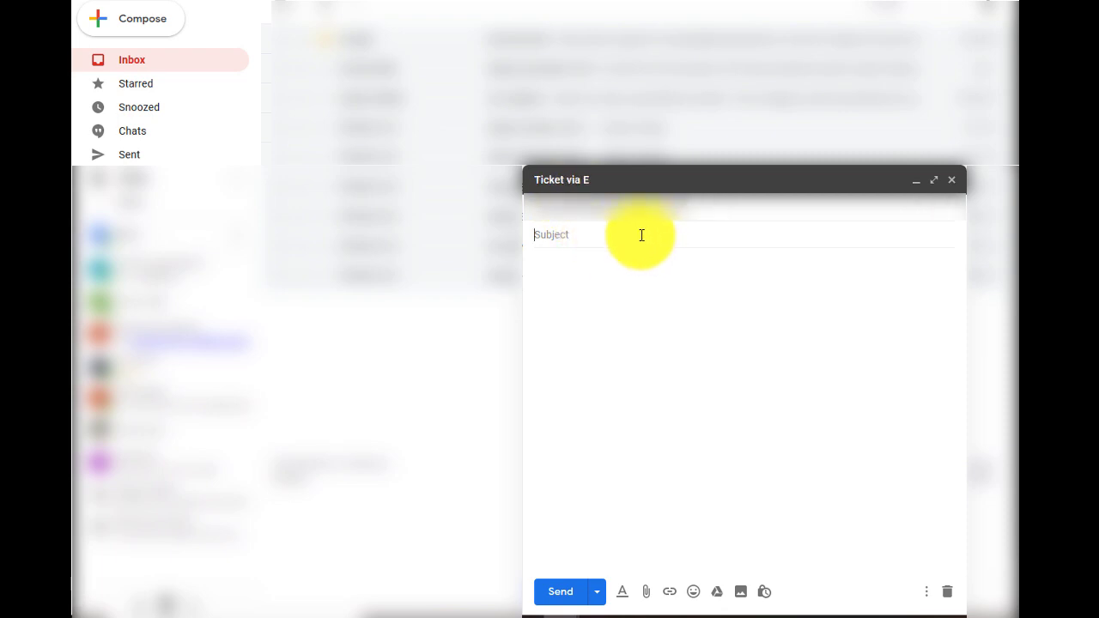
text(Ticket Via Email Piping)
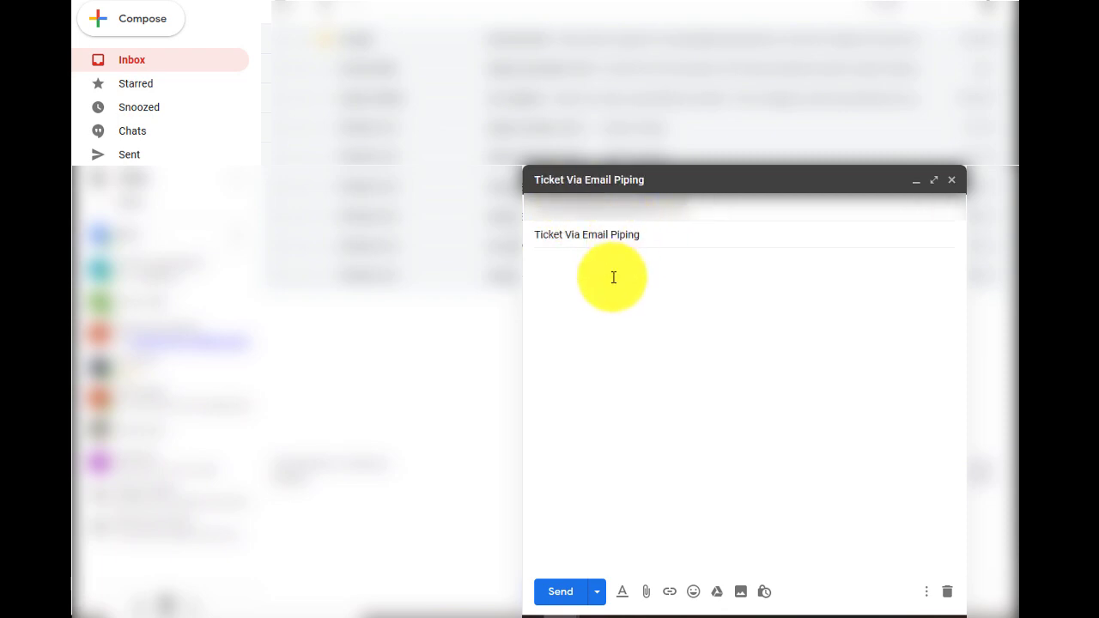
click(562, 593)
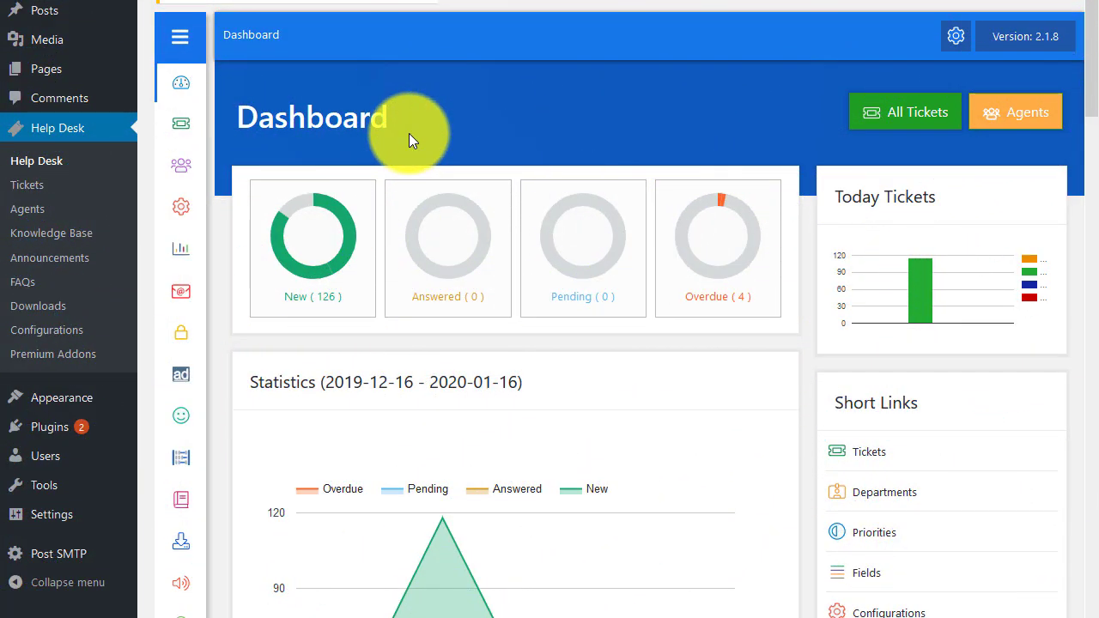
Switch back to the WordPress help desk and look through the Tickets list for the ticket sent by email.
mouse_move(187, 128)
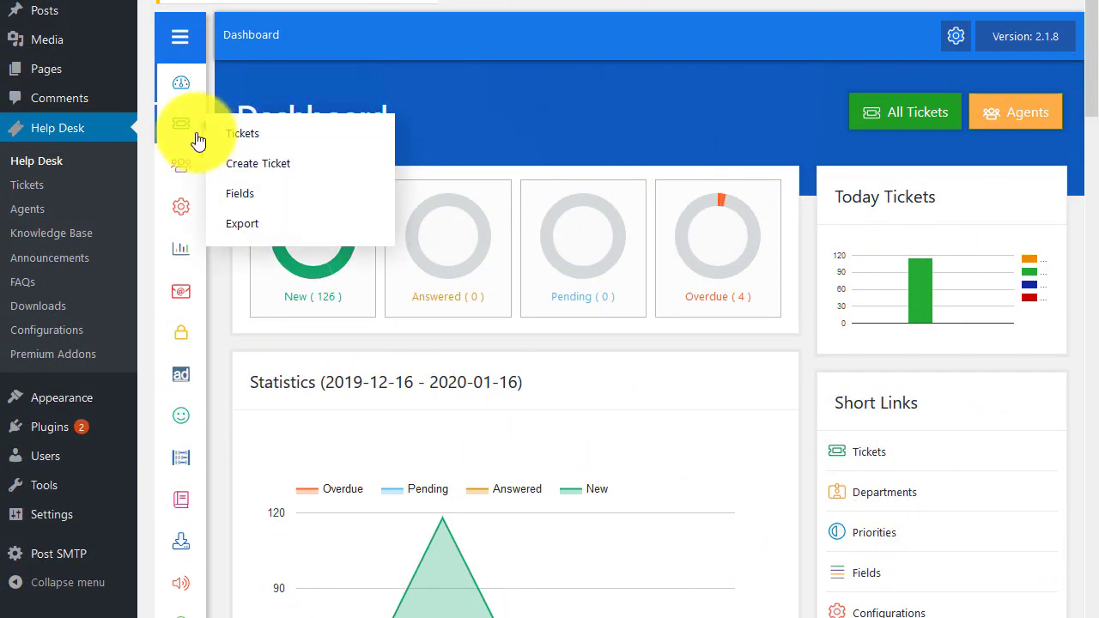
click(246, 136)
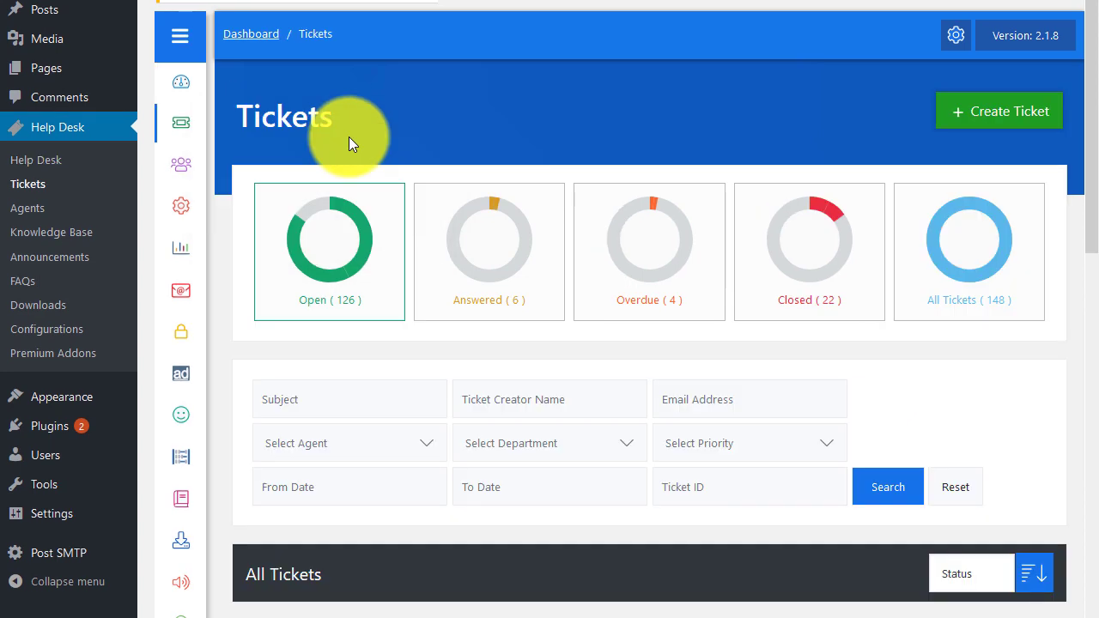
drag(1092, 10, 1093, 612)
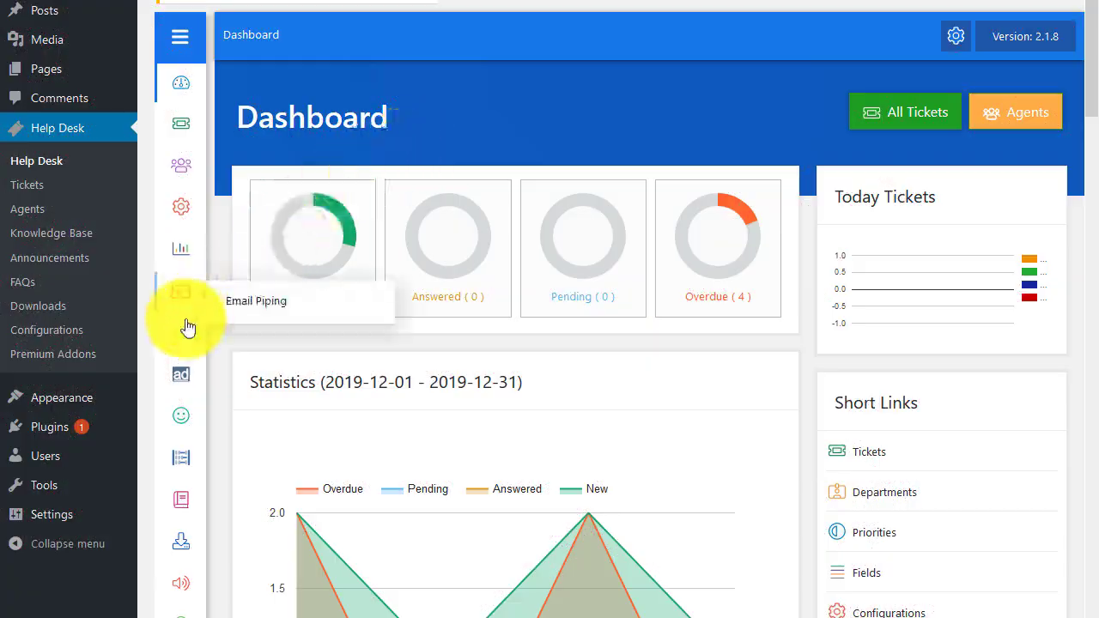
Start a new GDPR field titled "Terms&Conditions 2" with the field text "I have read and agree to the".
mouse_move(183, 332)
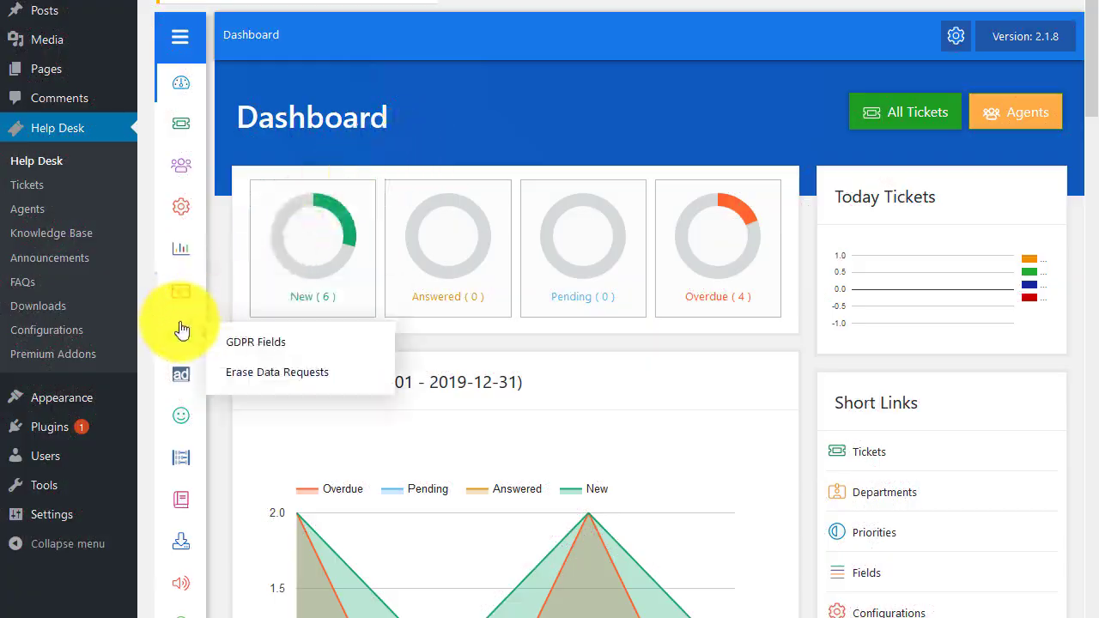
click(258, 344)
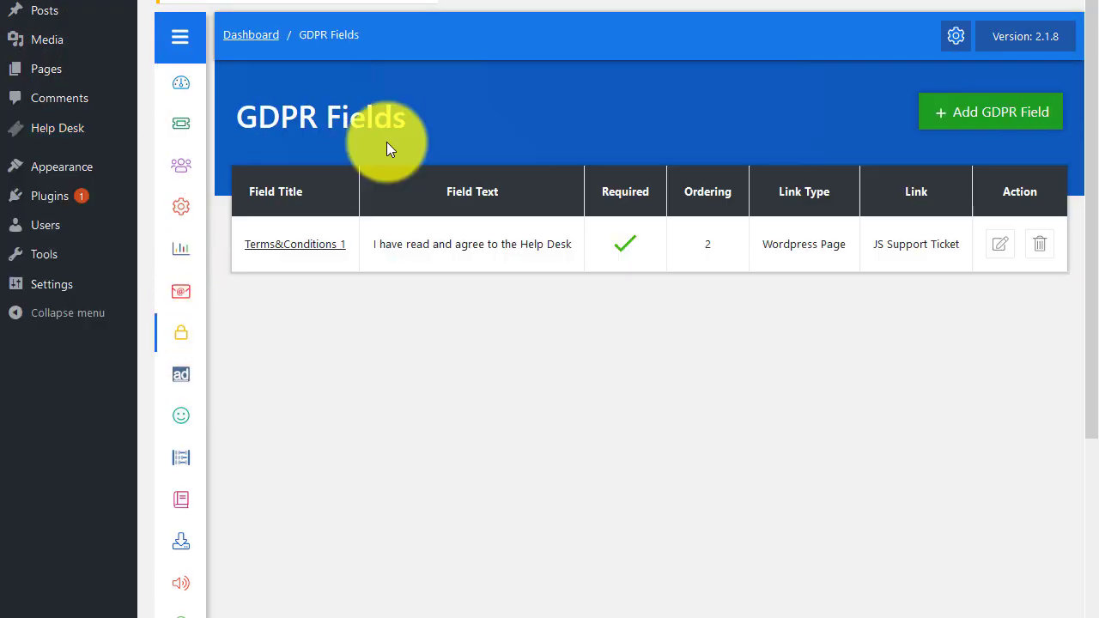
click(994, 127)
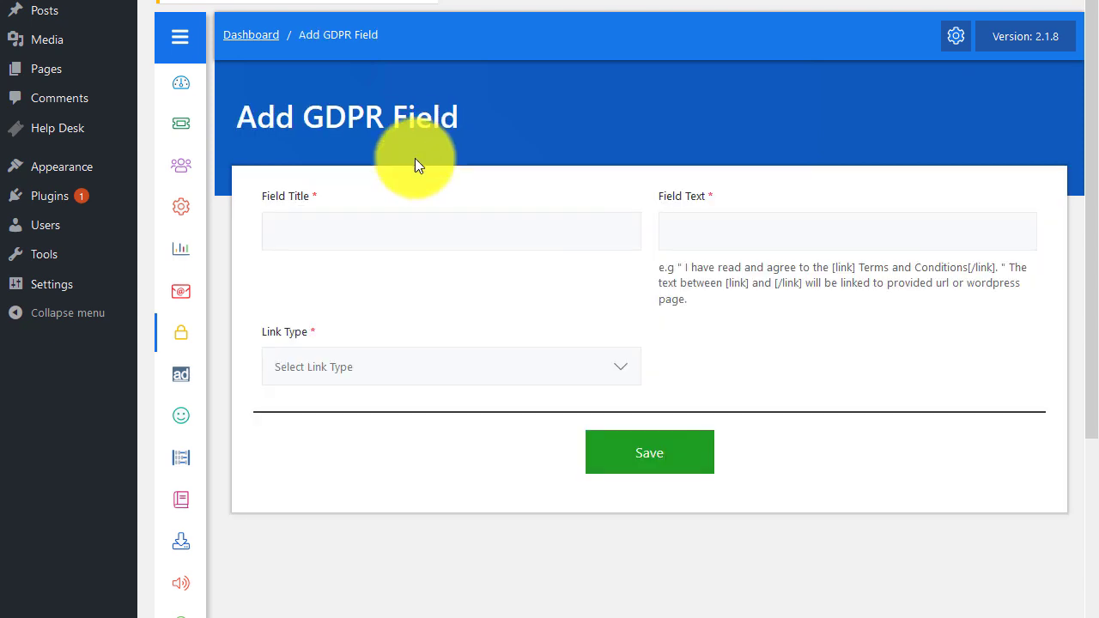
click(284, 238)
text(Terms&Conditions 2)
click(691, 232)
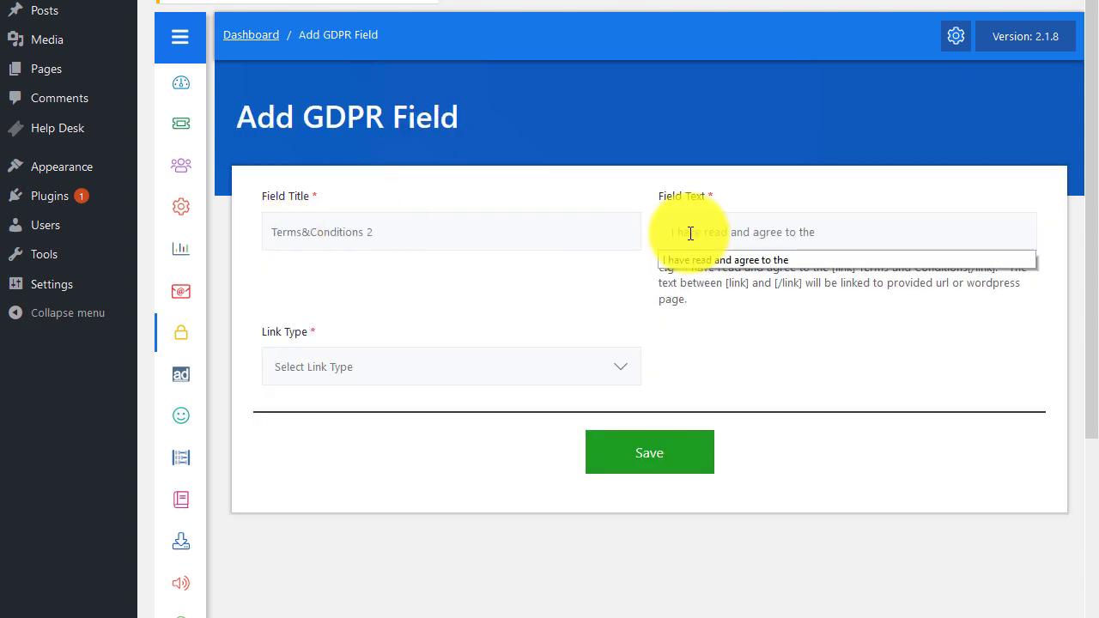
Set the GDPR field's link type to Direct Link with the Google website URL, and save the field.
click(500, 359)
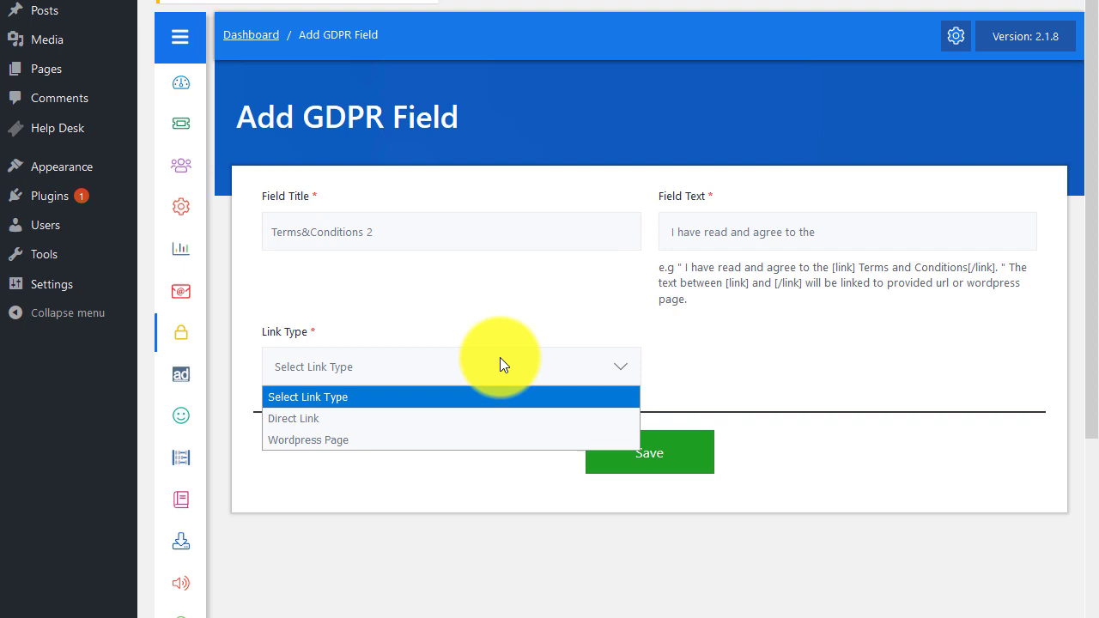
click(464, 418)
click(687, 368)
key(Down)
key(Return)
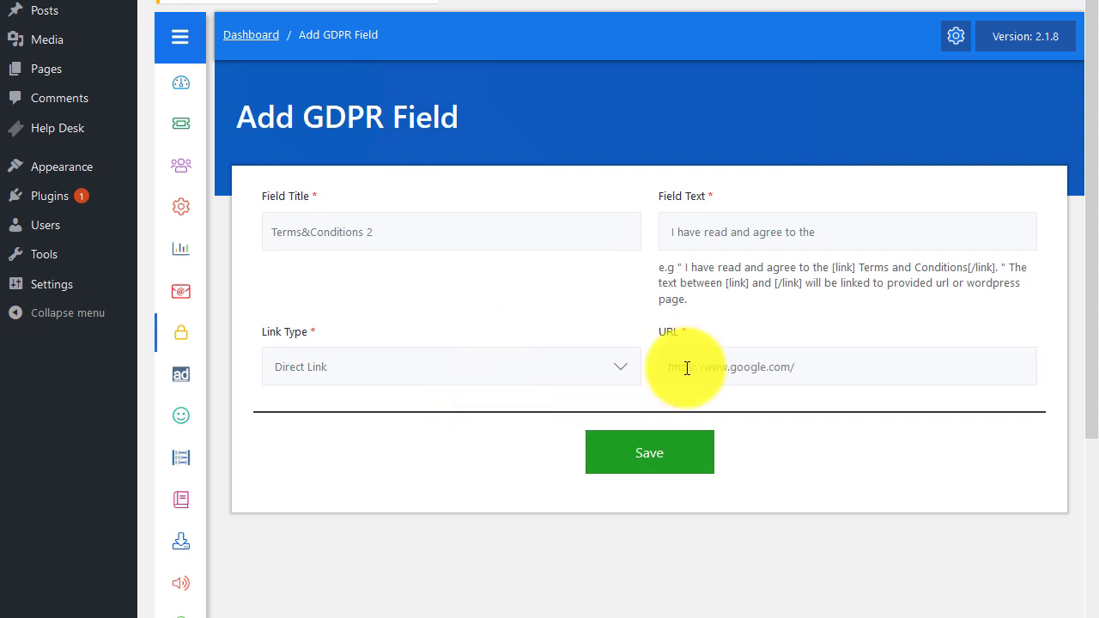
click(644, 466)
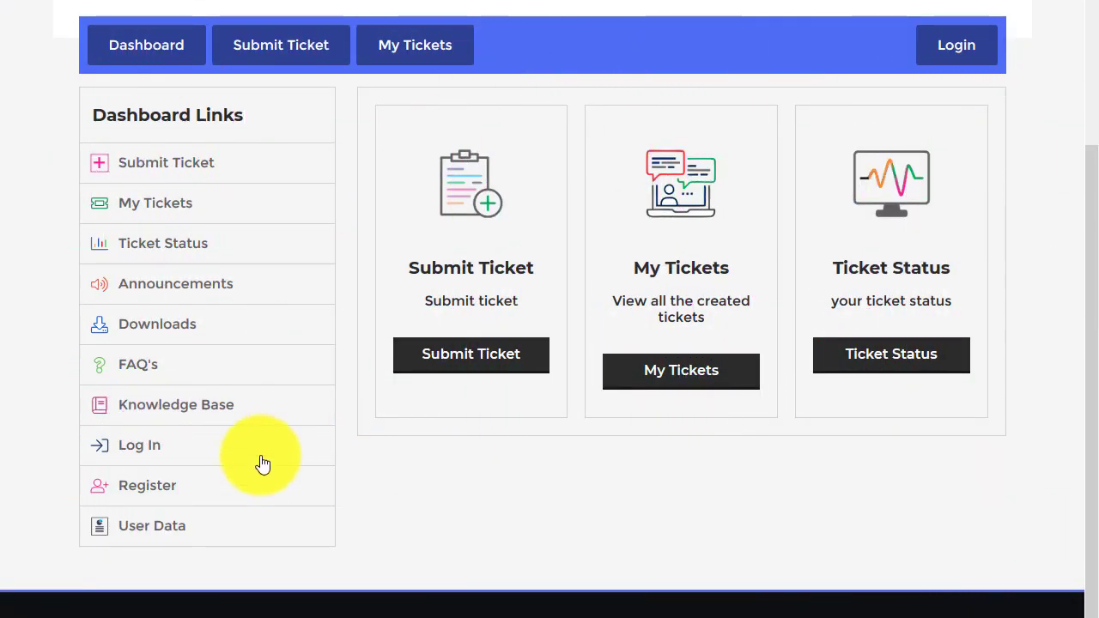
Open the registration form on the help desk front end and look through its fields down to the end.
click(147, 486)
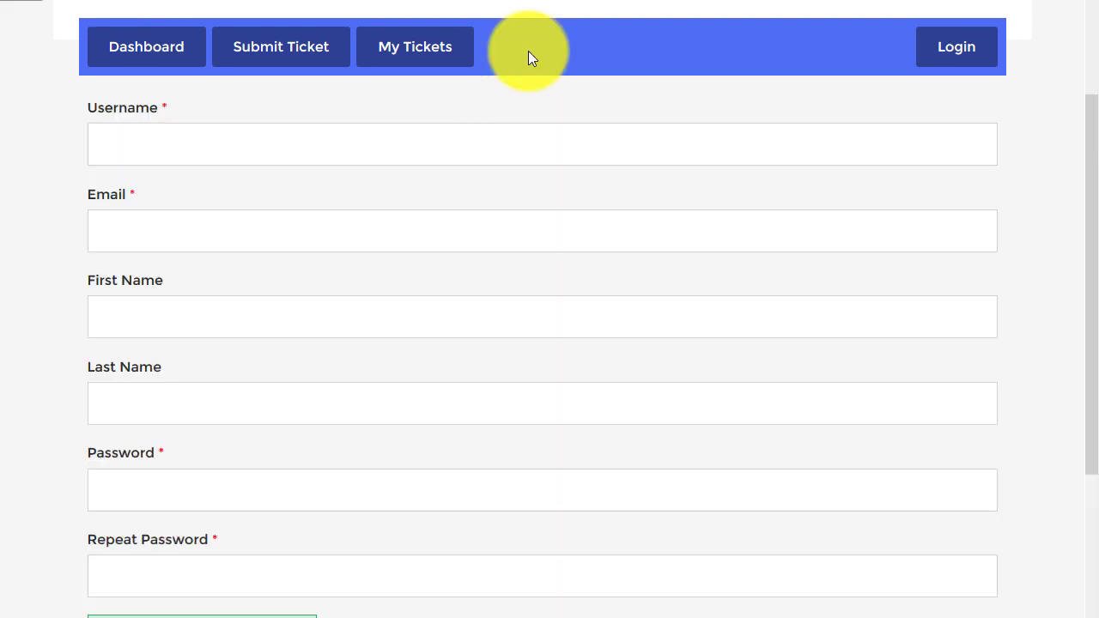
drag(1087, 107, 1095, 415)
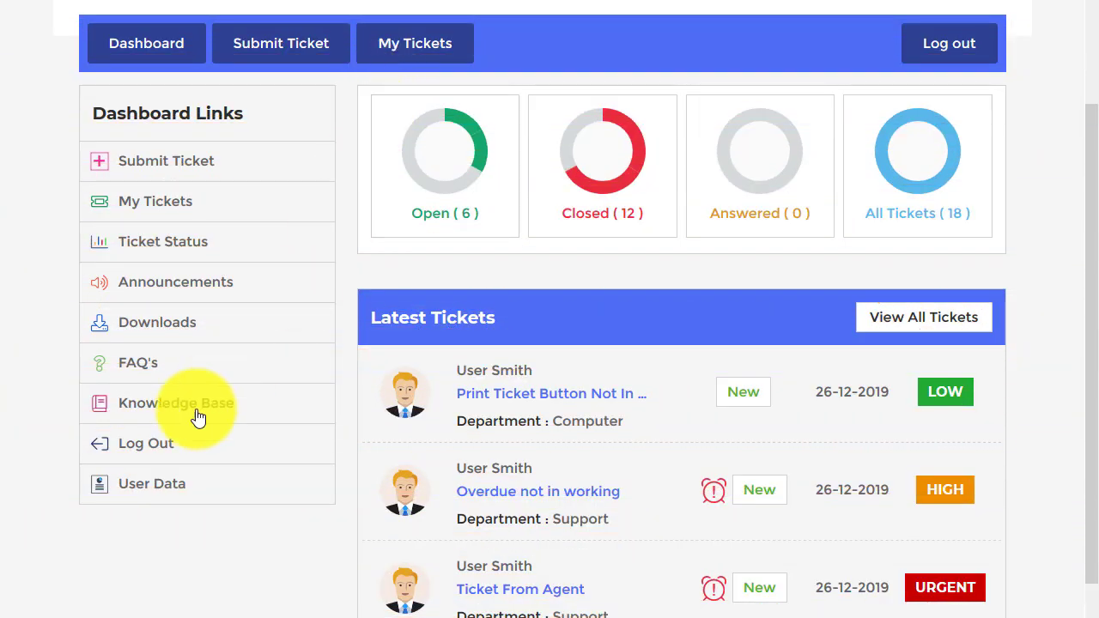
Submit a data removal request from User Data with the subject "Erases Data Request" and the "What is Lorem Ipsum?" text as message.
click(141, 486)
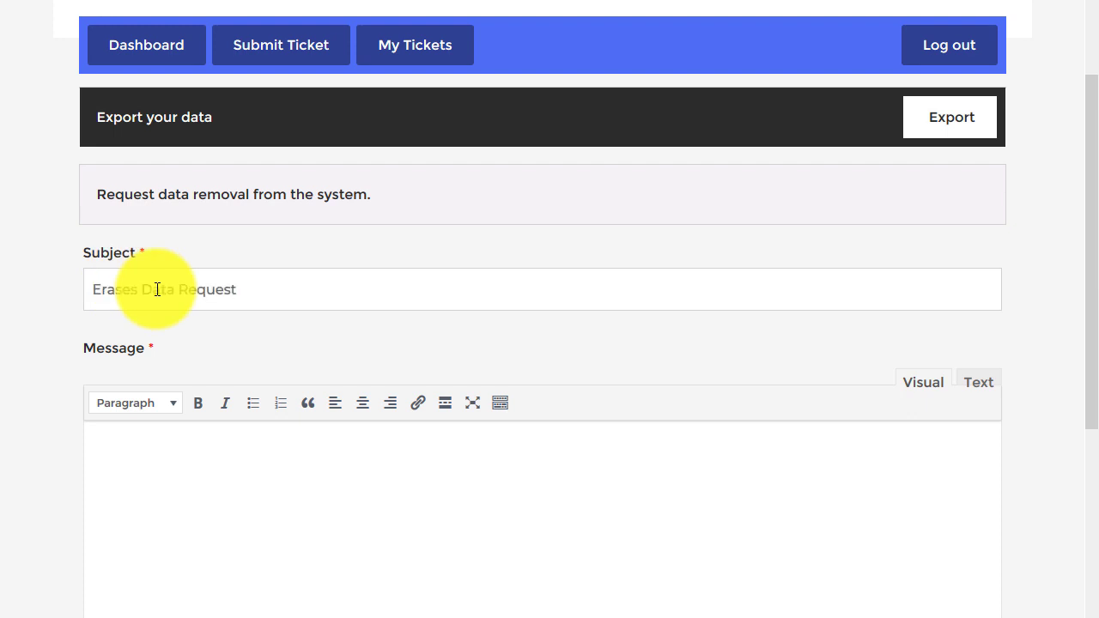
click(123, 453)
text(What is Lorem Ipsum? Lorem Ipsum is simply dummy text of the printing and typesetting industry. Lorem Ipsum has been the industry's standard dummy text ever since the 1500s, when an unknown printer took a galley of type and scrambled it to make a type specimen book. It has survived not only five centuries, but also the leap into electronic typesetting, remaining essentially unchanged. It was popularised in the 1960s with the release of Letraset sheets containing Lorem Ipsum passages, and more recently with desktop publishing software like Aldus PageMaker including versions of Lorem Ipsum.)
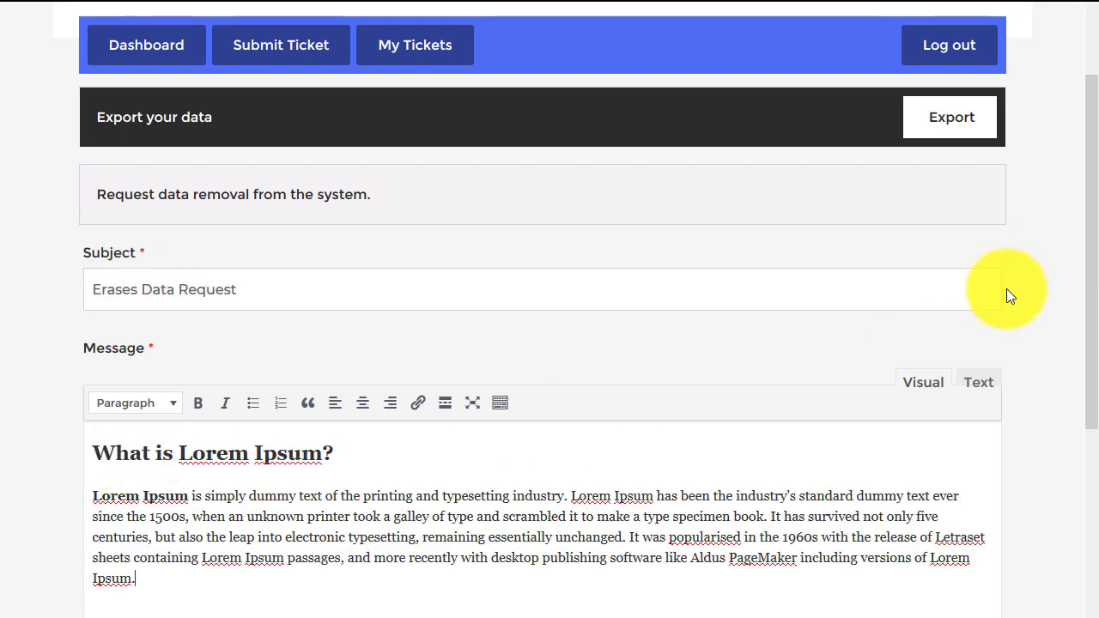
drag(1095, 163, 1080, 454)
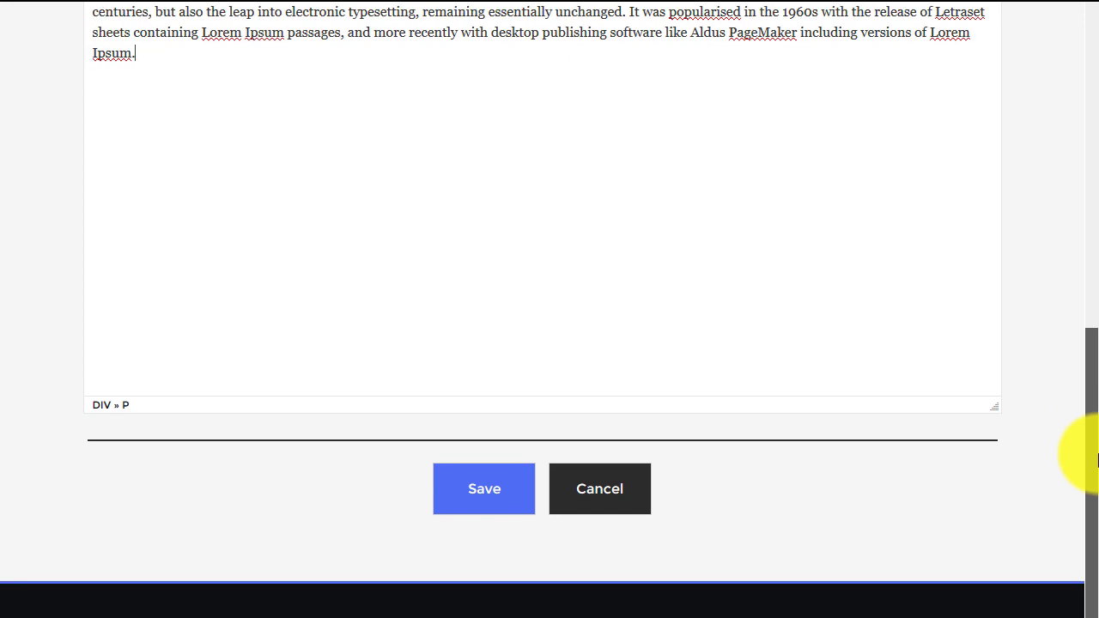
click(502, 501)
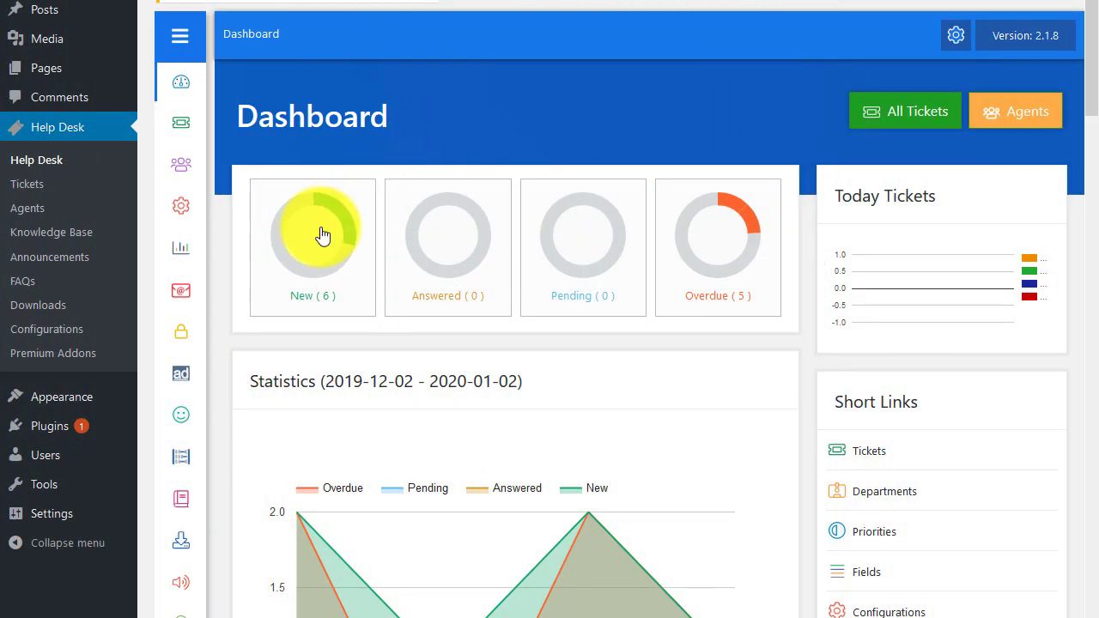
Open Erase Data Requests in the admin area and apply Erase identifying data and Delete data to the "Erases Data Request" entry.
mouse_move(184, 339)
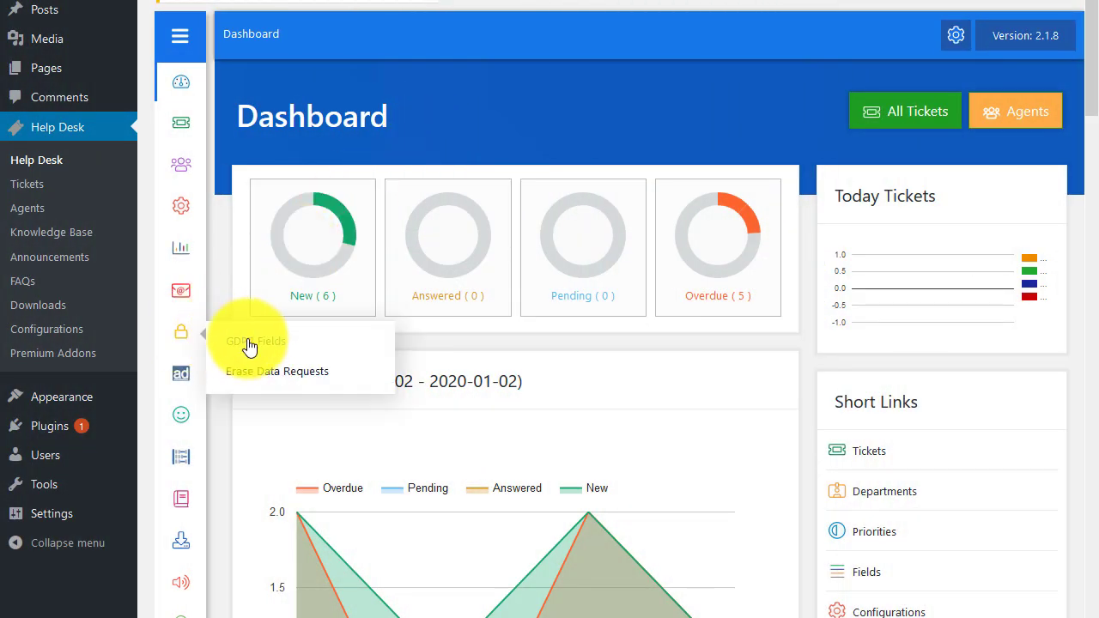
click(258, 372)
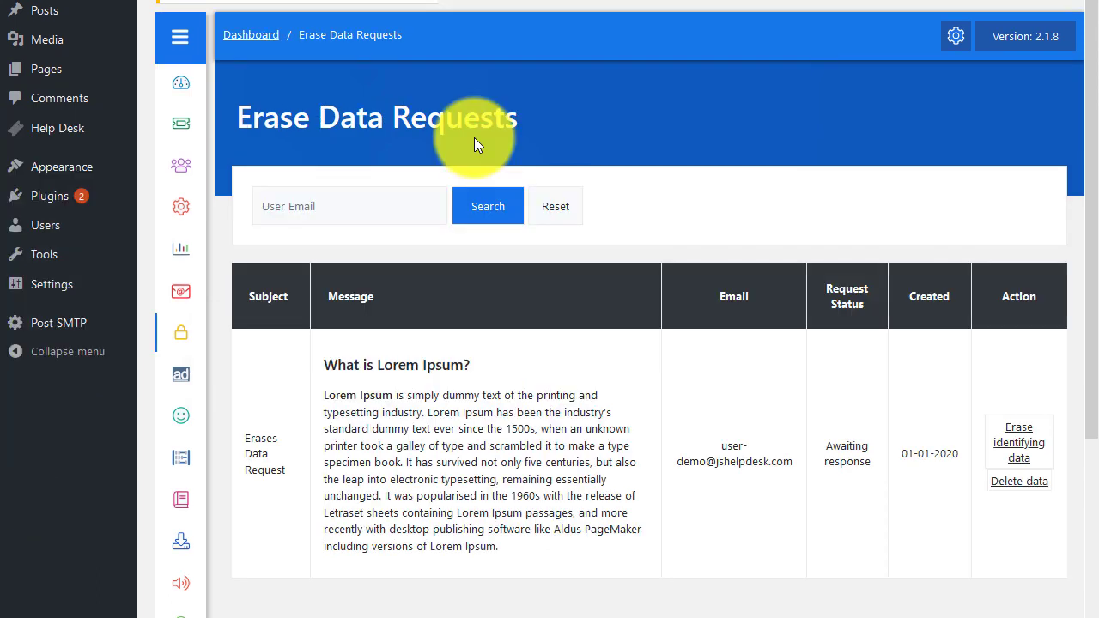
click(1014, 456)
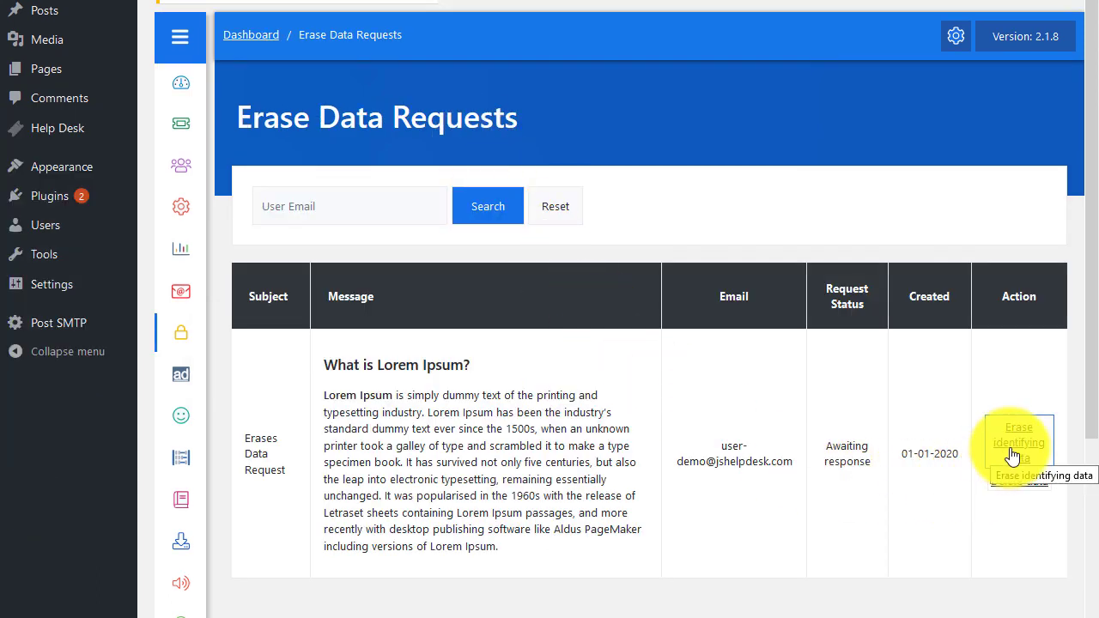
click(1019, 482)
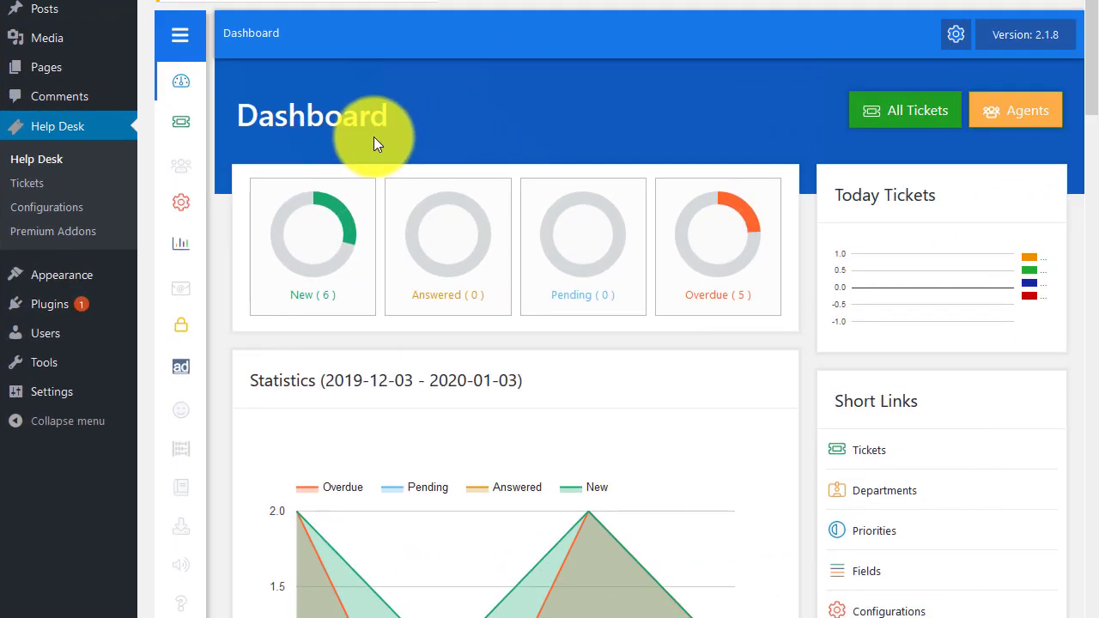
Open the help desk add-on installer, enter the activation key and proceed to the add-ons available for download.
mouse_move(180, 366)
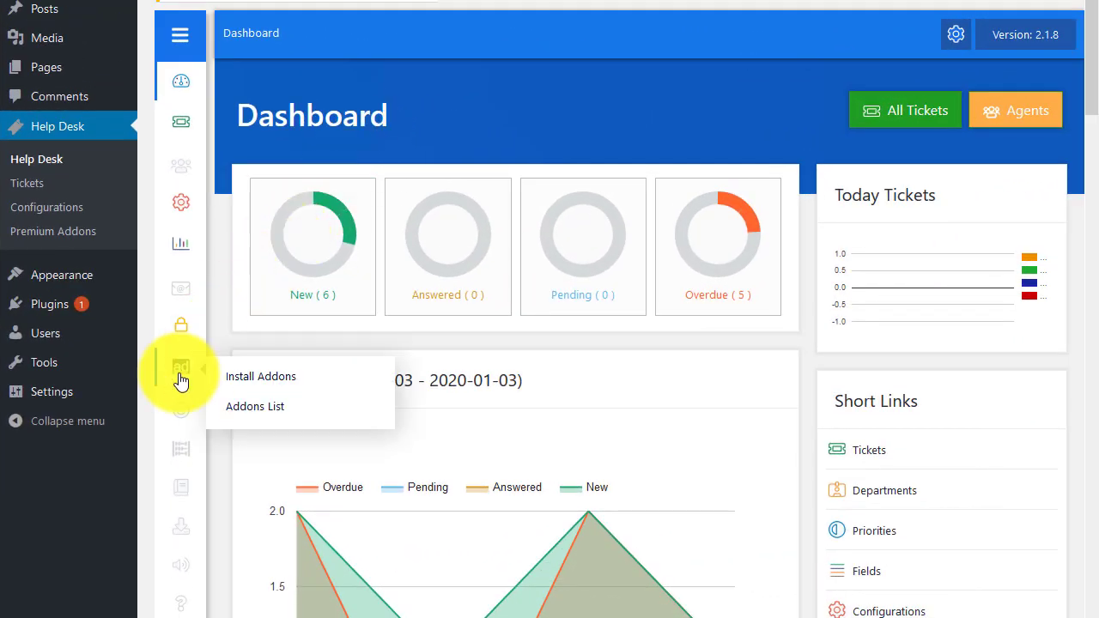
click(262, 382)
drag(1091, 12, 1080, 160)
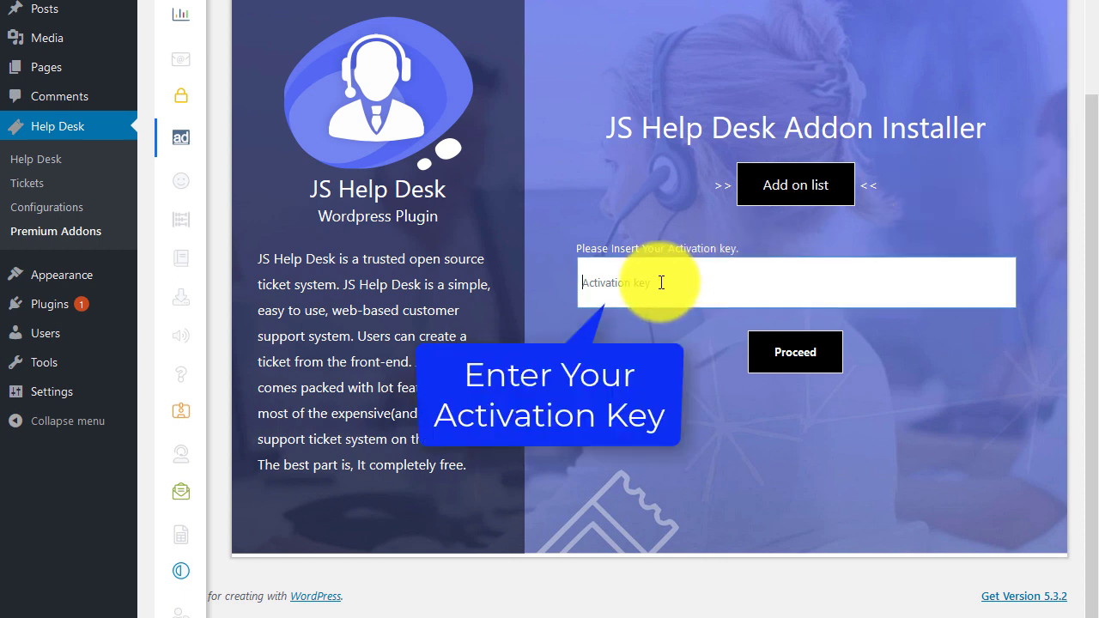
click(795, 352)
drag(1089, 82, 1092, 106)
mouse_move(1009, 162)
mouse_down()
mouse_move(1016, 497)
mouse_move(1012, 142)
mouse_up()
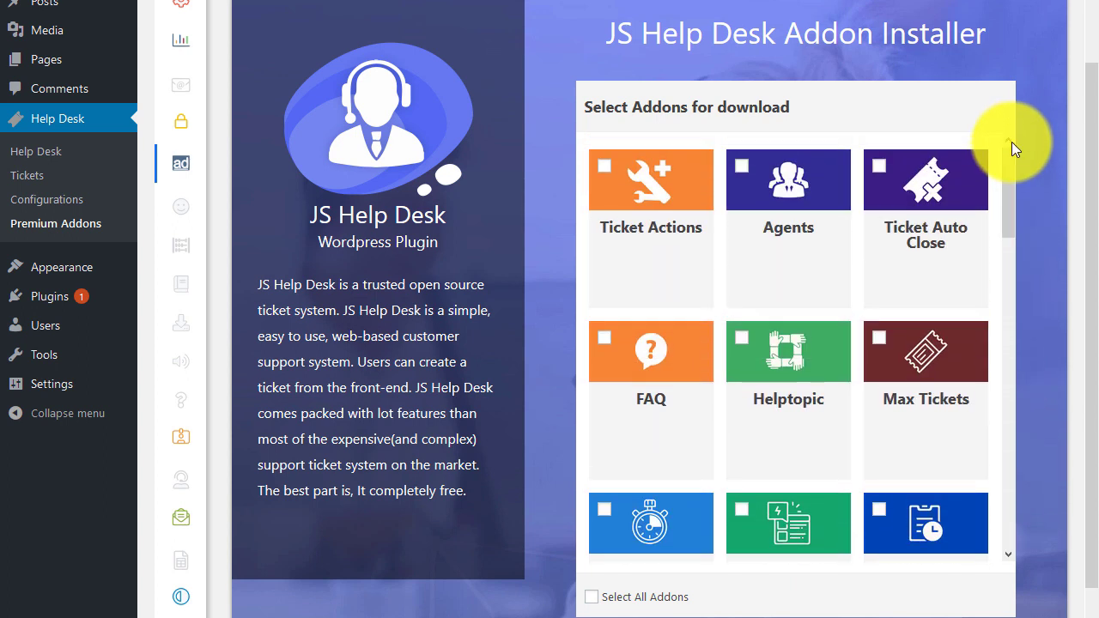
Select Ticket Actions, Agents and all remaining add-ons, install them, and return to the help desk control panel.
click(604, 168)
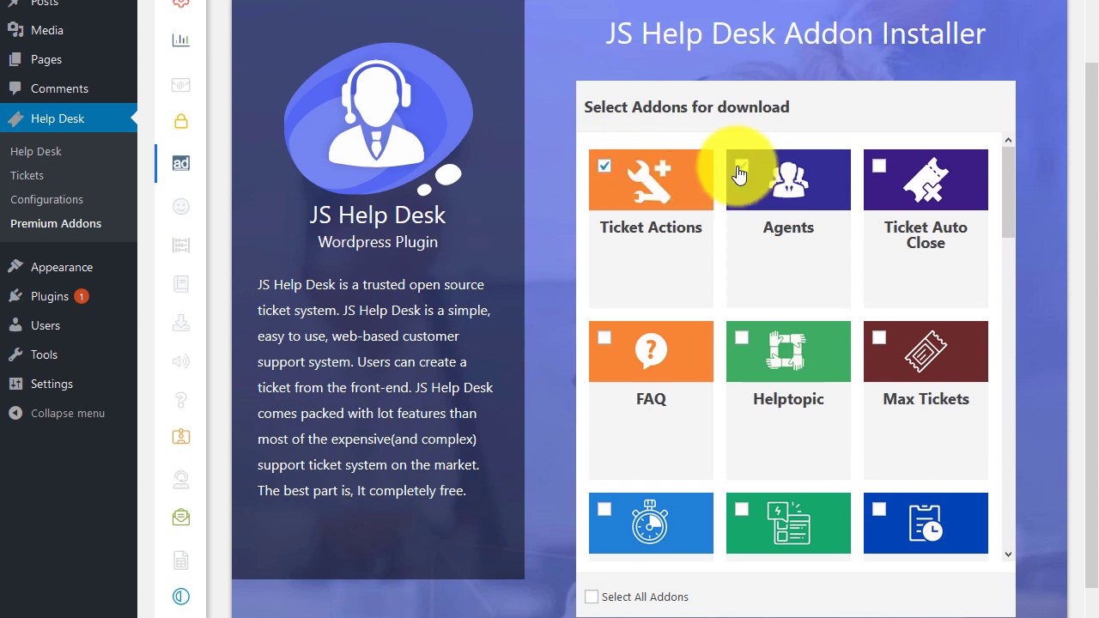
click(740, 168)
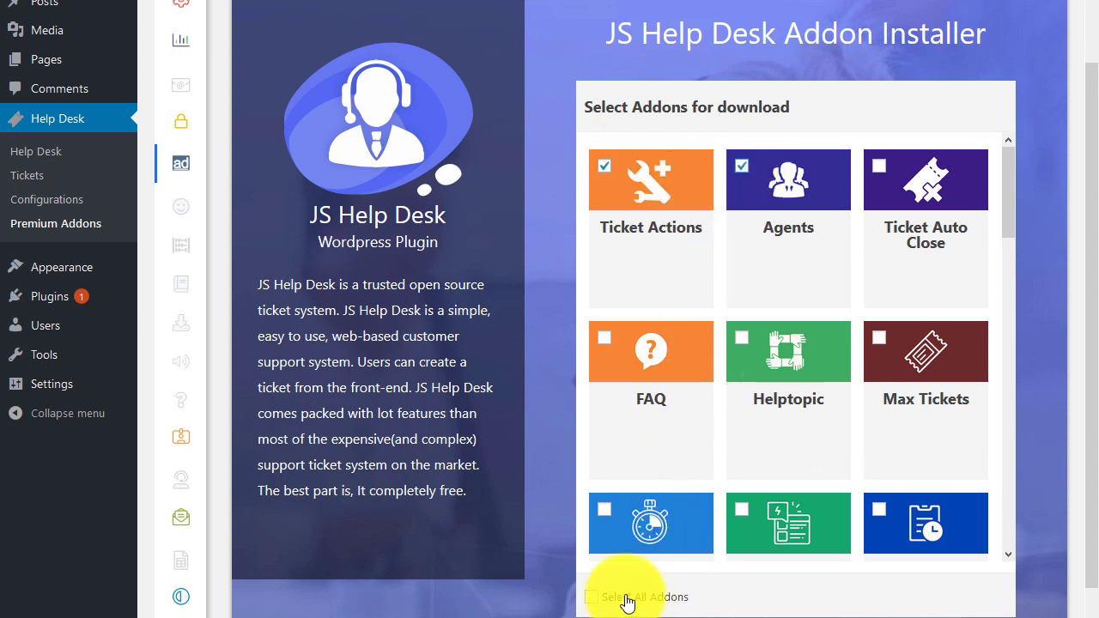
drag(1092, 111, 1091, 191)
click(621, 562)
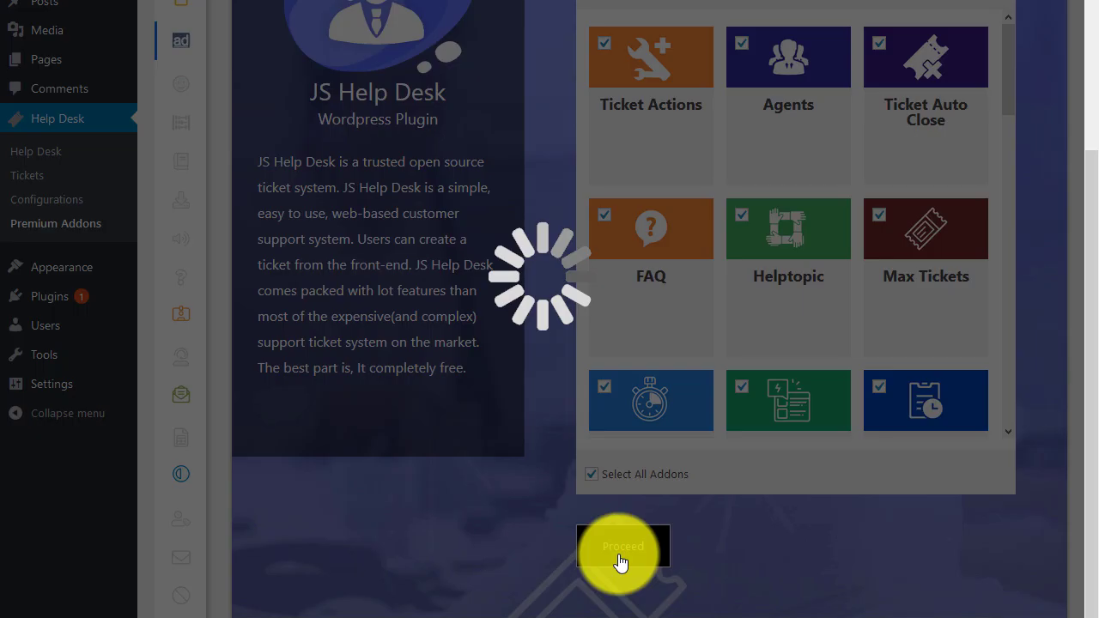
drag(1082, 37, 1081, 199)
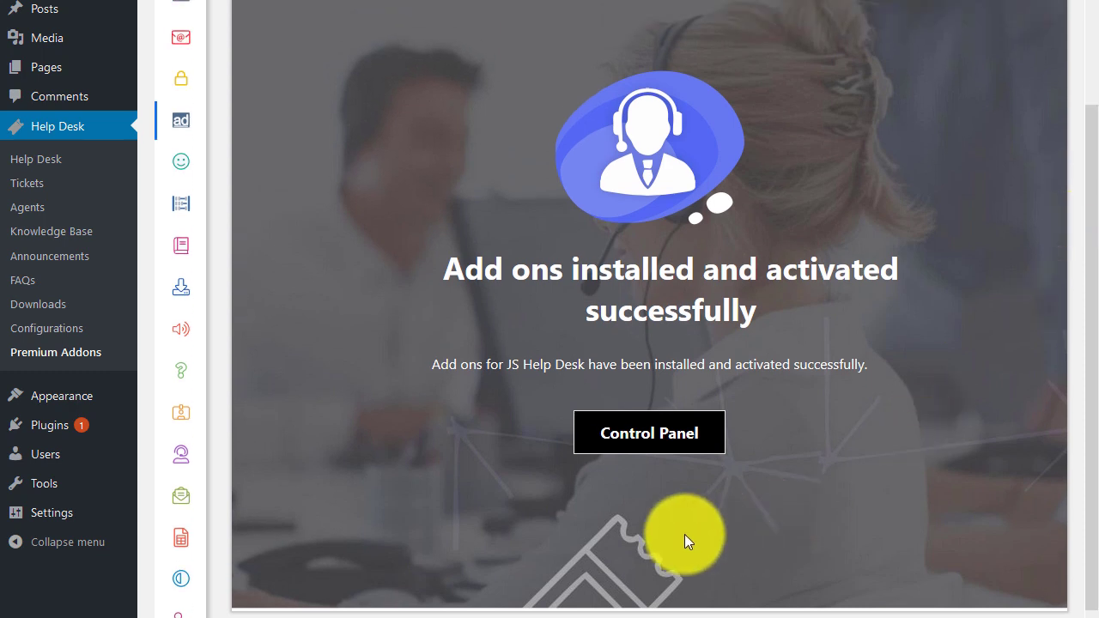
click(646, 453)
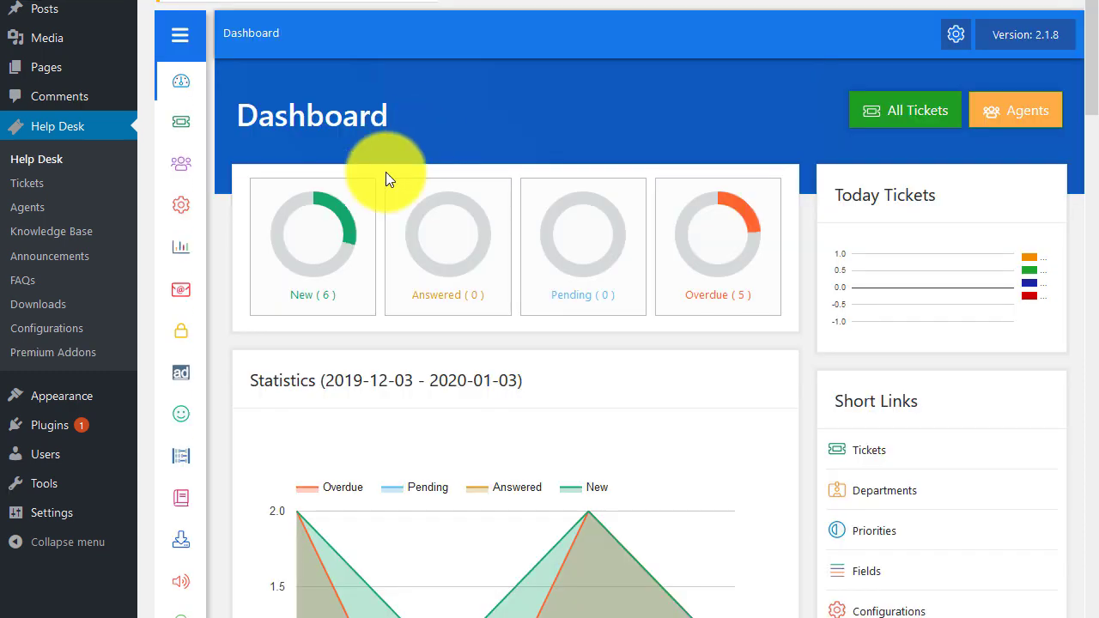
Open the installed WordPress plugins and look through the list for the activated help desk add-ons.
mouse_move(54, 427)
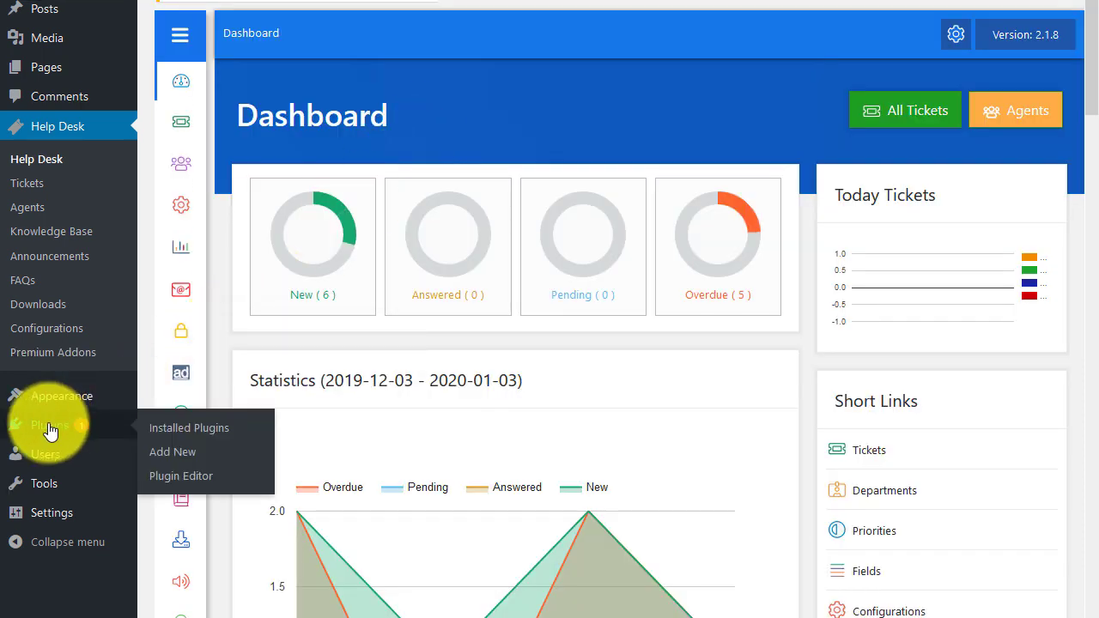
click(50, 430)
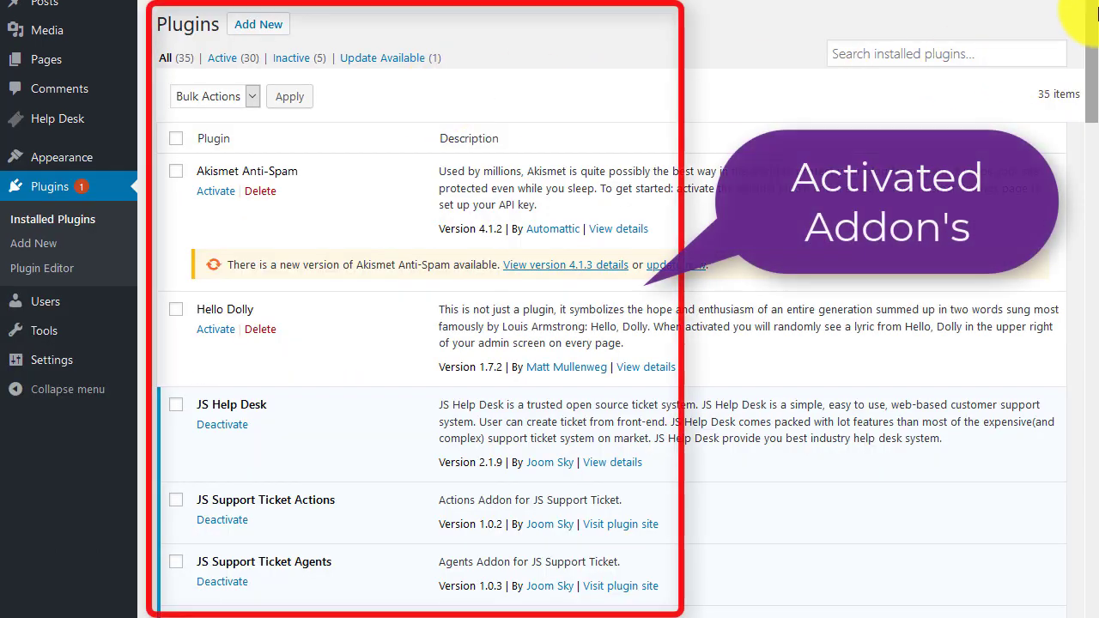
mouse_move(1089, 16)
mouse_down()
mouse_move(1084, 567)
mouse_move(1096, 130)
mouse_move(1086, 3)
mouse_up()
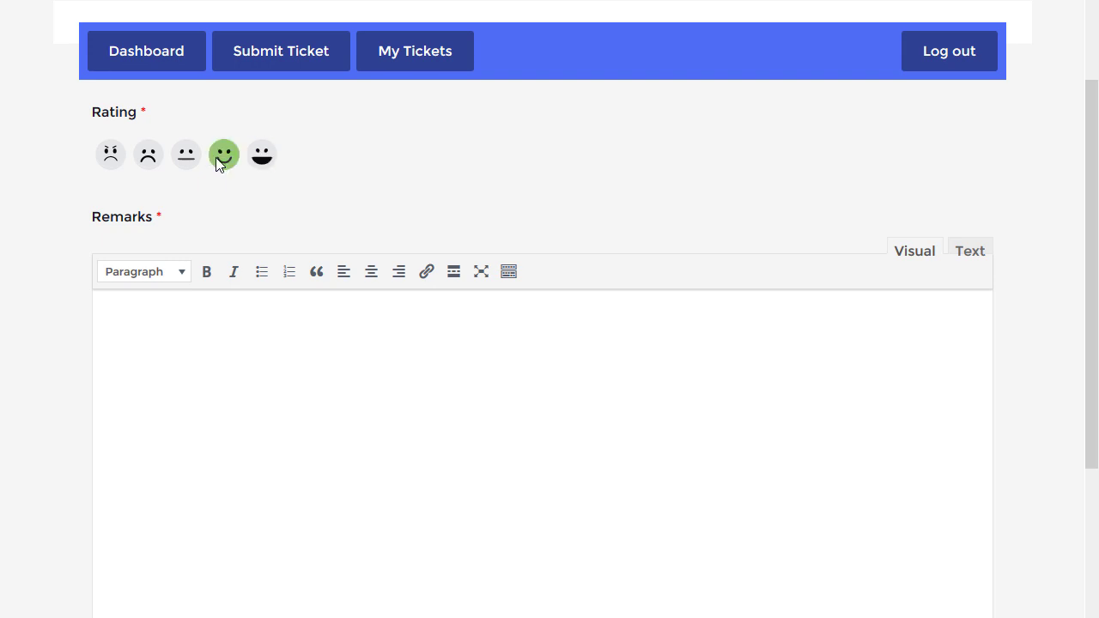
Fill in the ticket feedback remarks with the "What is Lorem Ipsum?" text and submit the feedback.
text(What is Lorem Ipsum? Lorem Ipsum is simply dummy text of the printing and typesetting industry. Lorem Ipsum has been the industry's standard dummy text ever since the 1500s, when an unknown printer took a galley of type and scrambled it to make a type specimen book. It has survived not only five centuries, but also the leap into electronic typesetting, remaining essentially unchanged. It was popularised in the 1960s with the release of Letraset sheets containing Lorem Ipsum passages, and more recently with desktop publishing software like Aldus PageMaker including versions of Lorem Ipsum.)
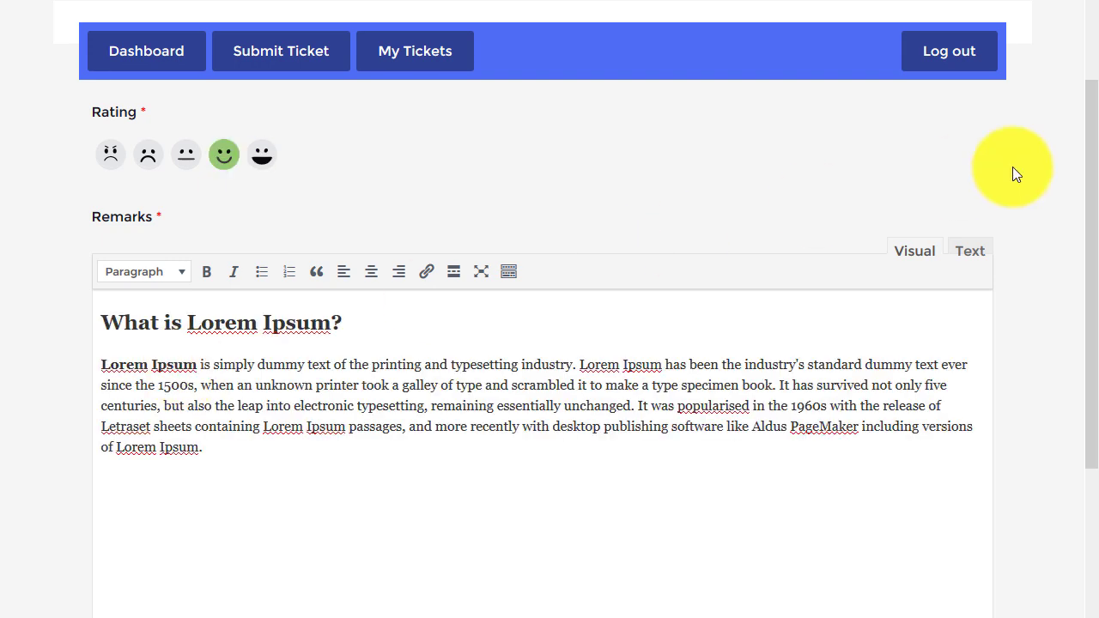
drag(1092, 172, 1083, 467)
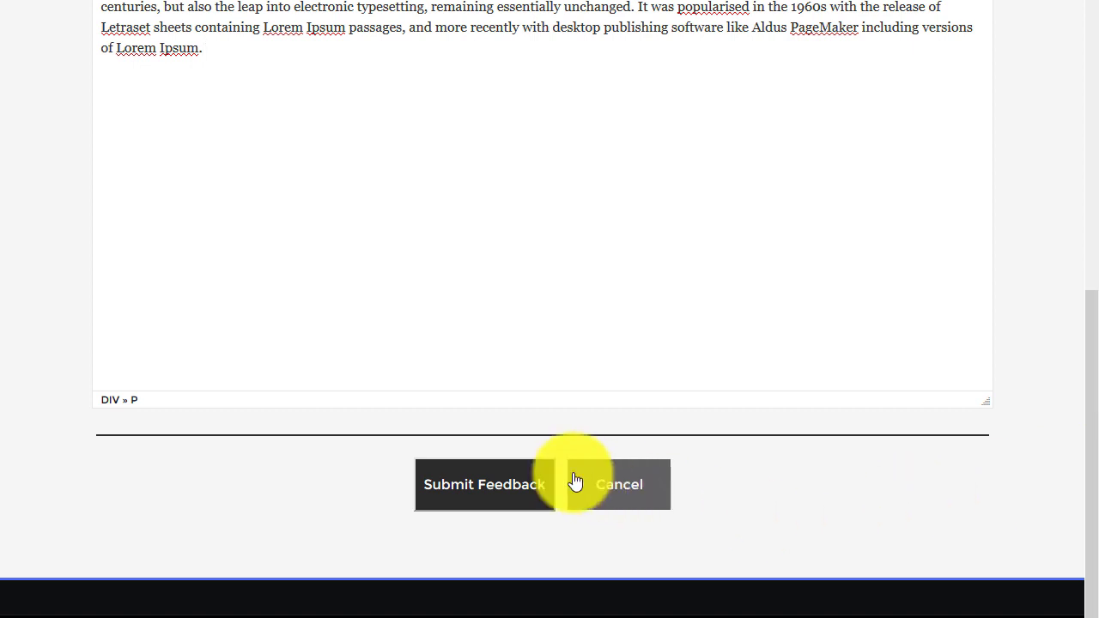
click(499, 488)
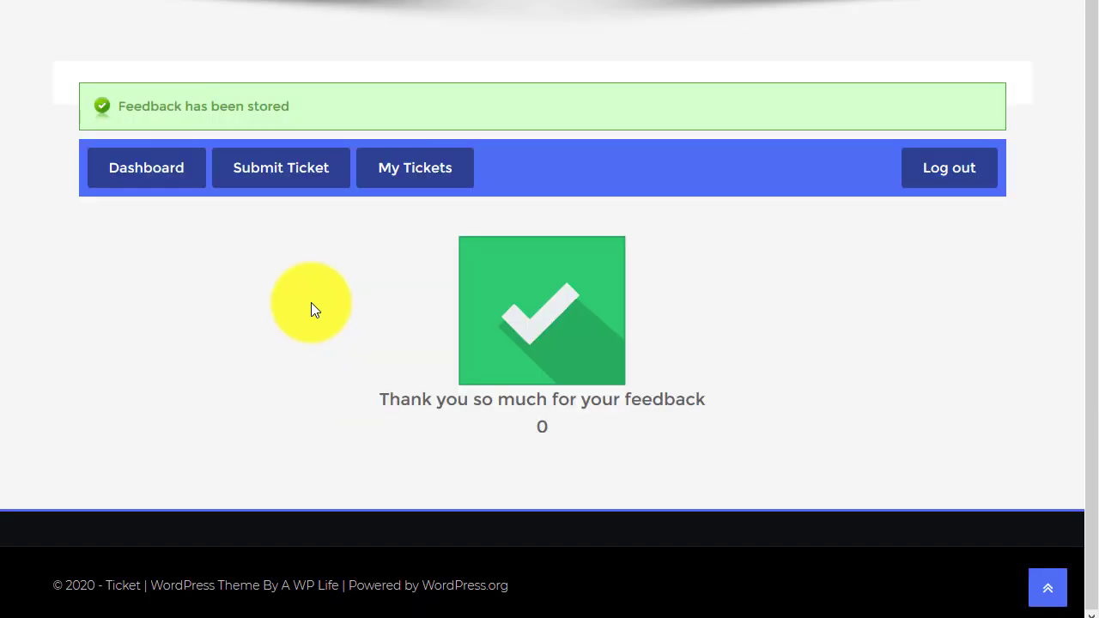